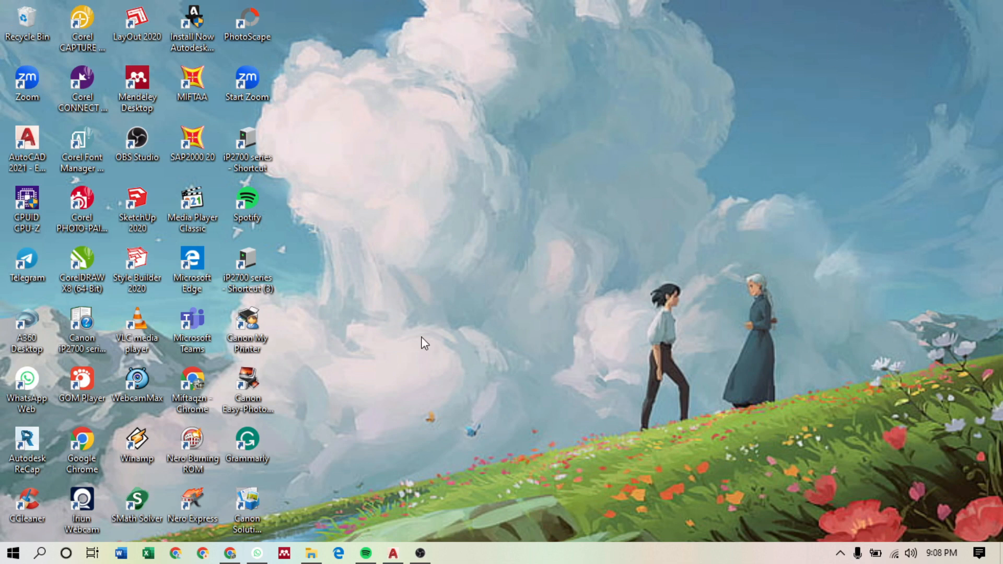
- Switch to AutoCAD and open the Display settings of the Options dialog
left_click(394, 555)
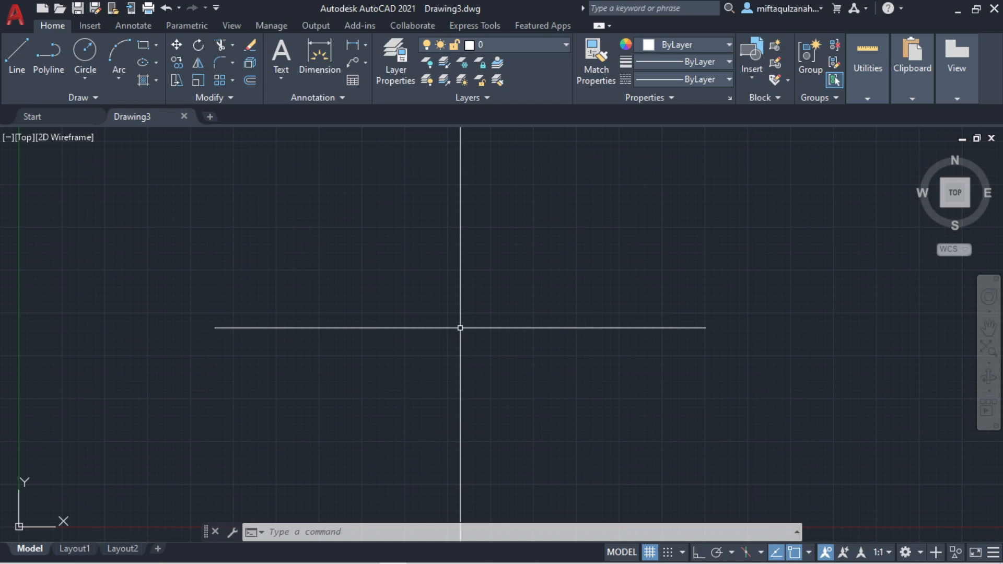
type("OP")
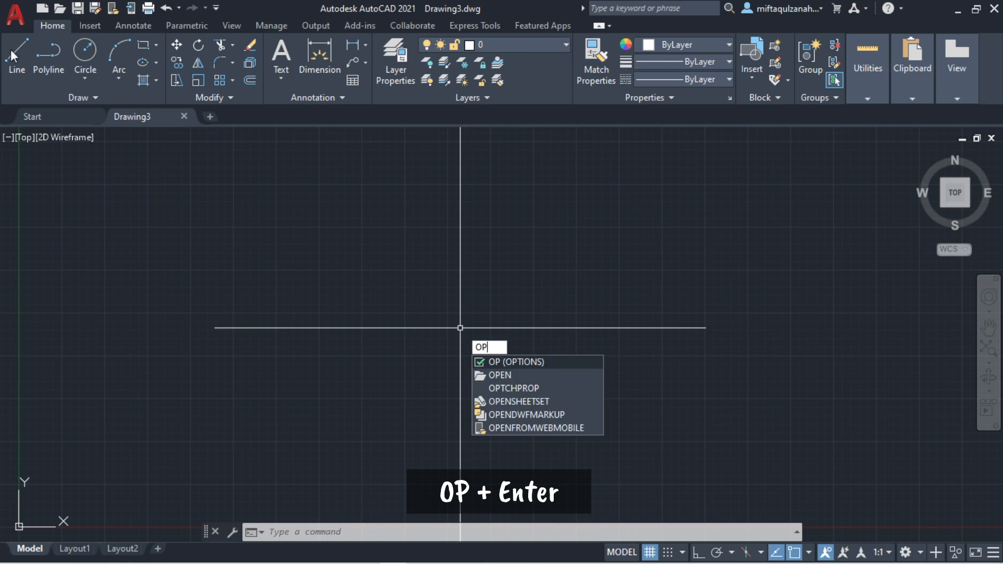
key("Escape")
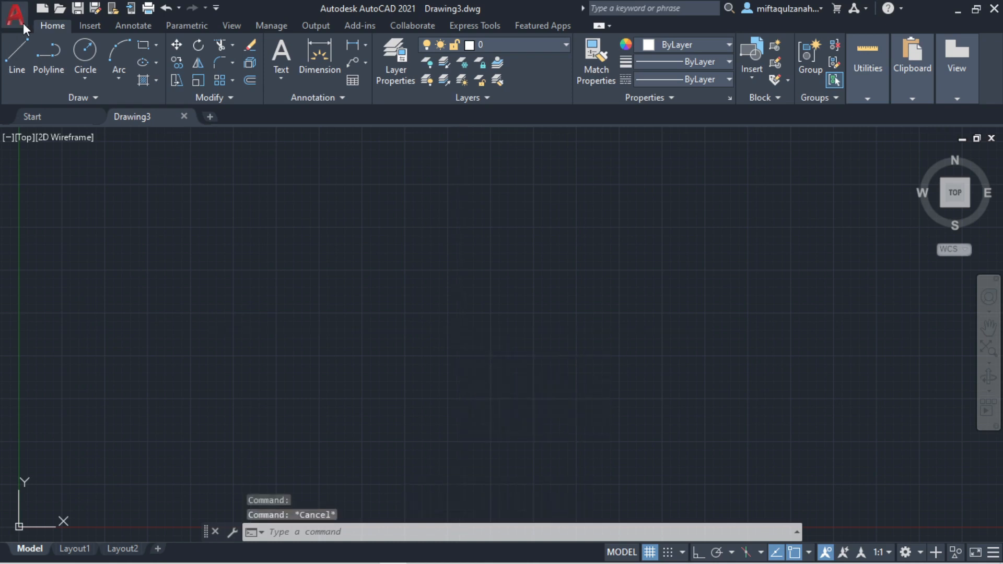
left_click(17, 16)
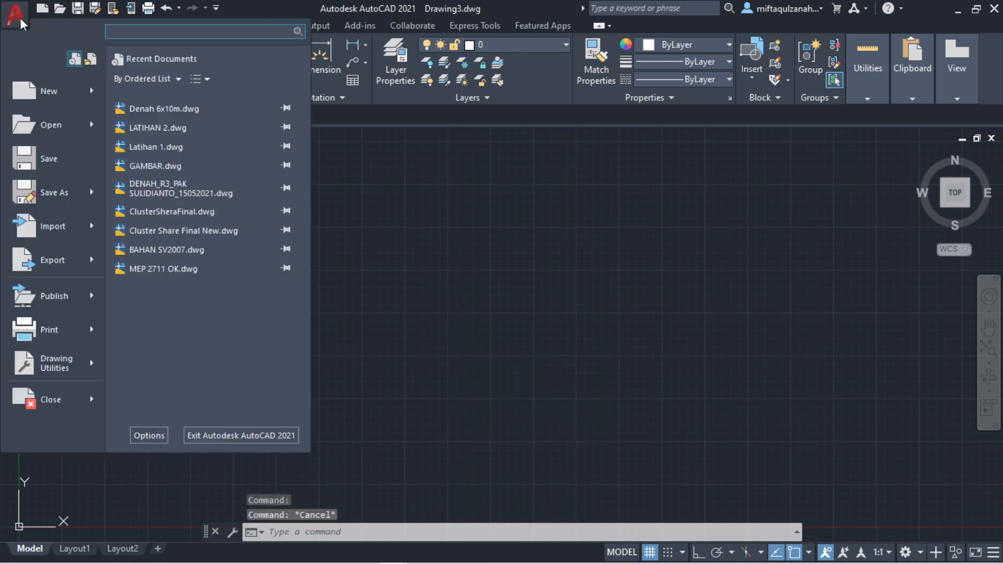
mouse_move(55, 363)
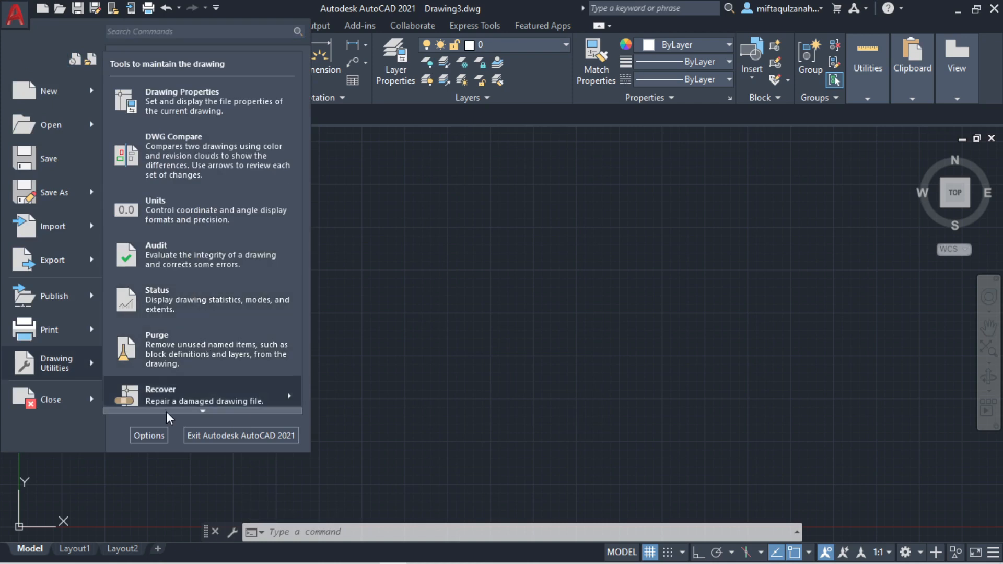
left_click(149, 435)
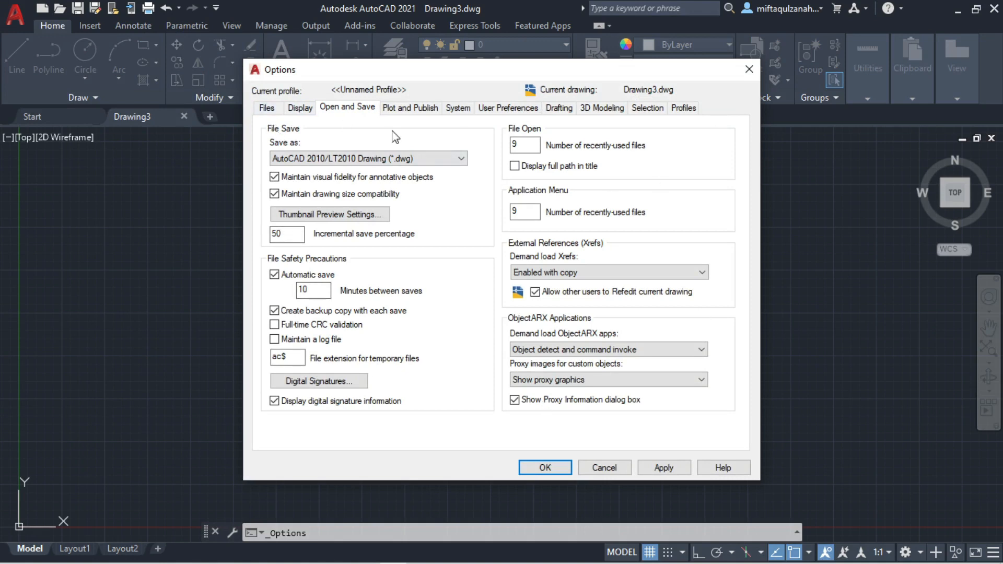
left_click(272, 111)
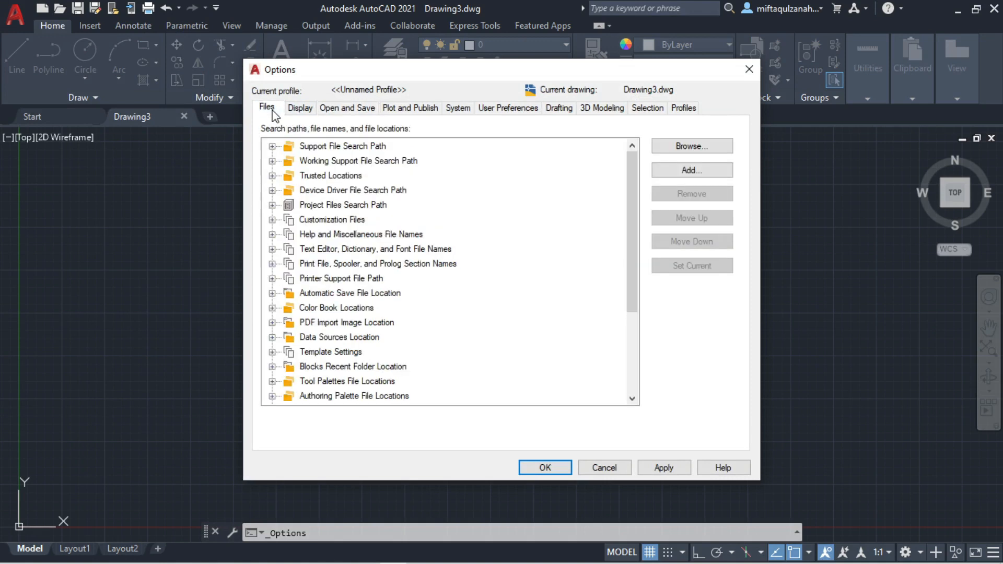
left_click(301, 116)
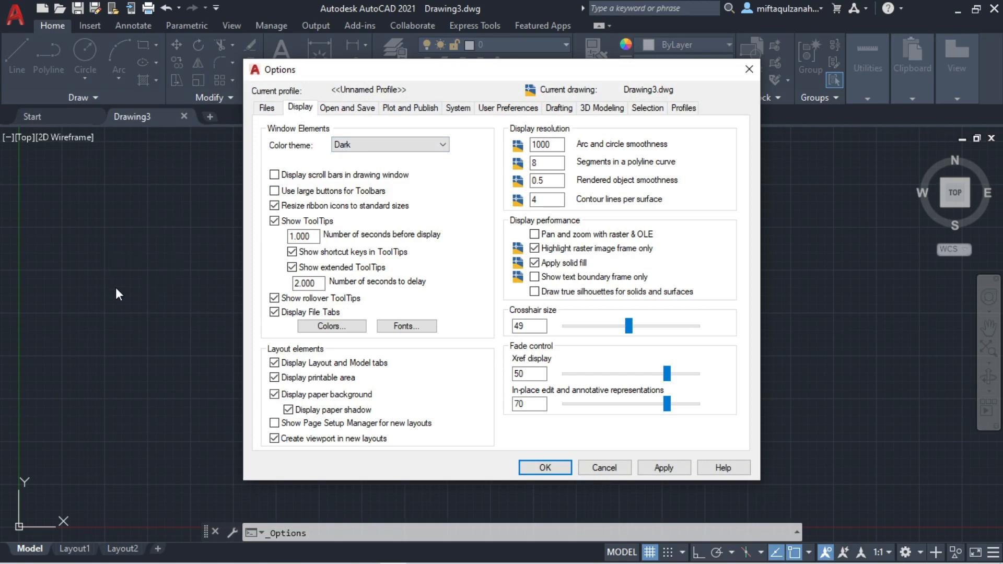
- Apply the Light color theme to the interface and set the color theme back to Dark
left_click(422, 146)
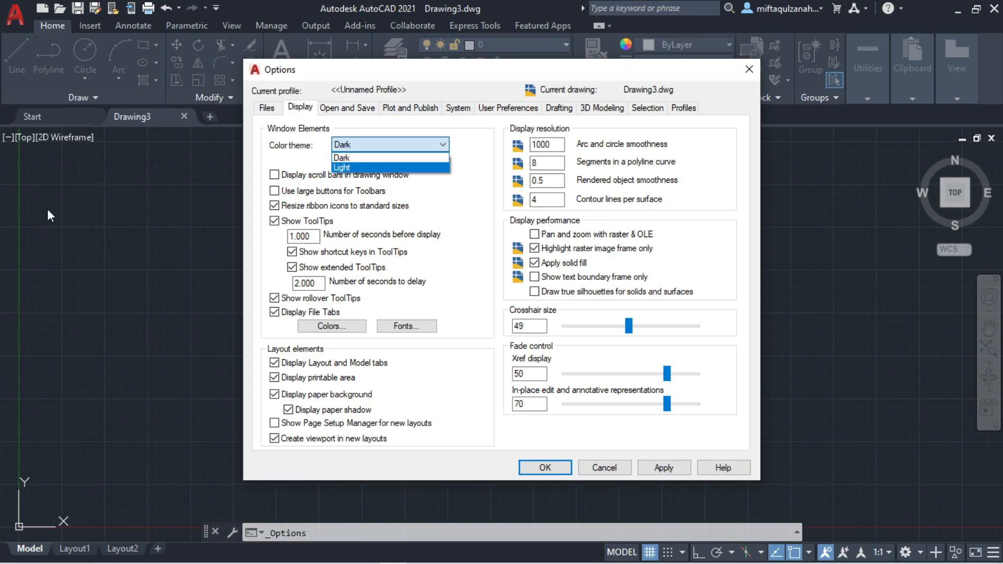
left_click(342, 167)
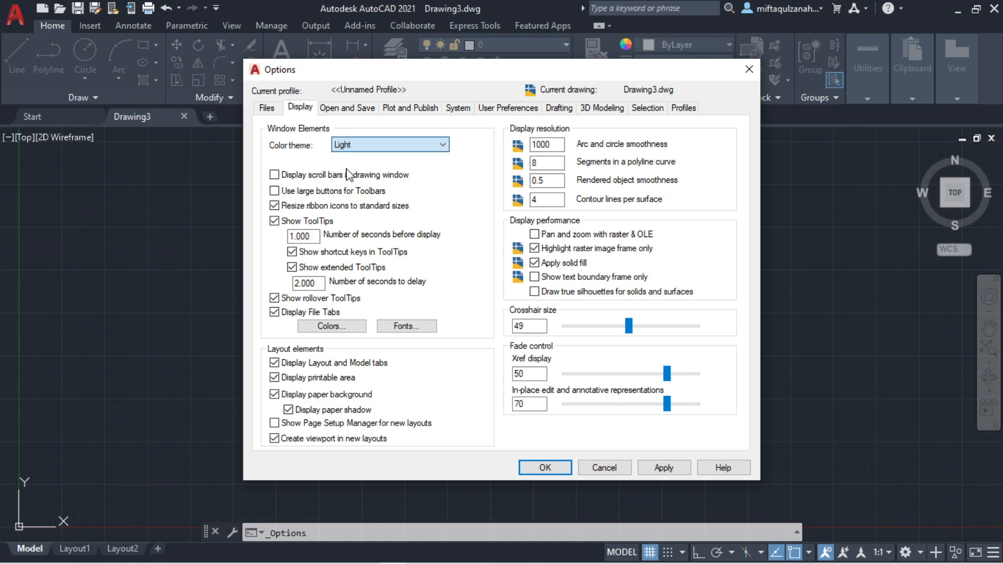
left_click(662, 467)
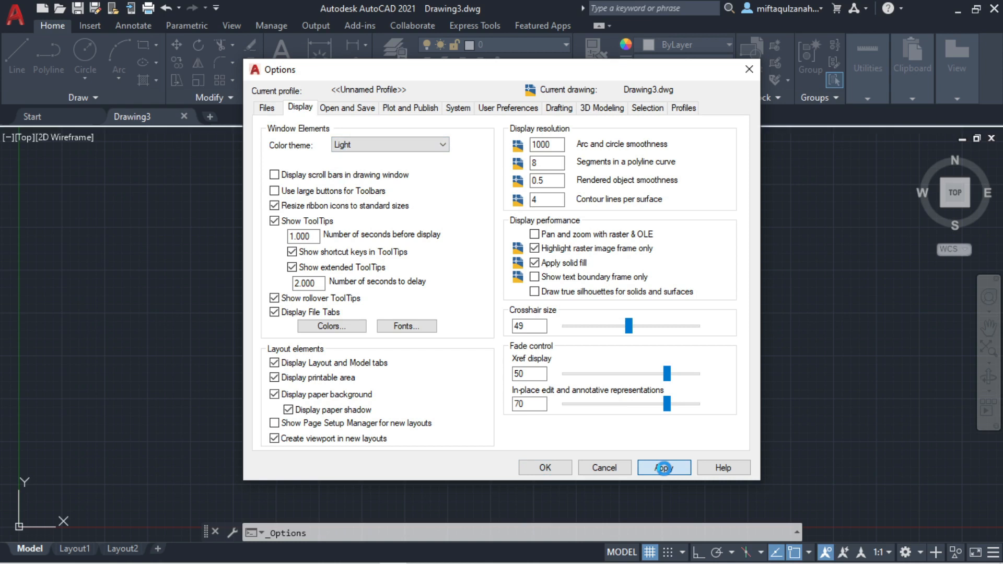
left_click(662, 467)
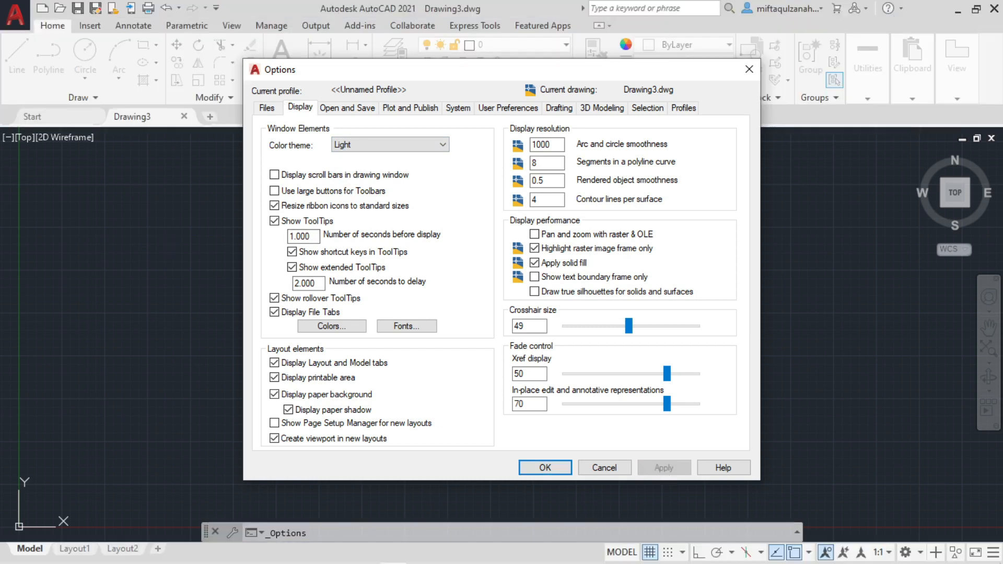
left_click(384, 155)
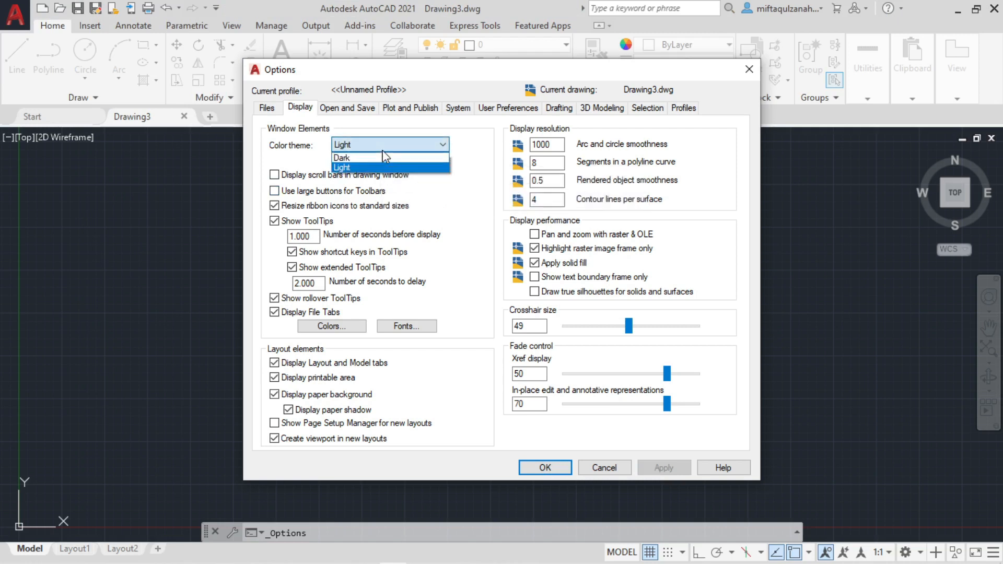
left_click(385, 158)
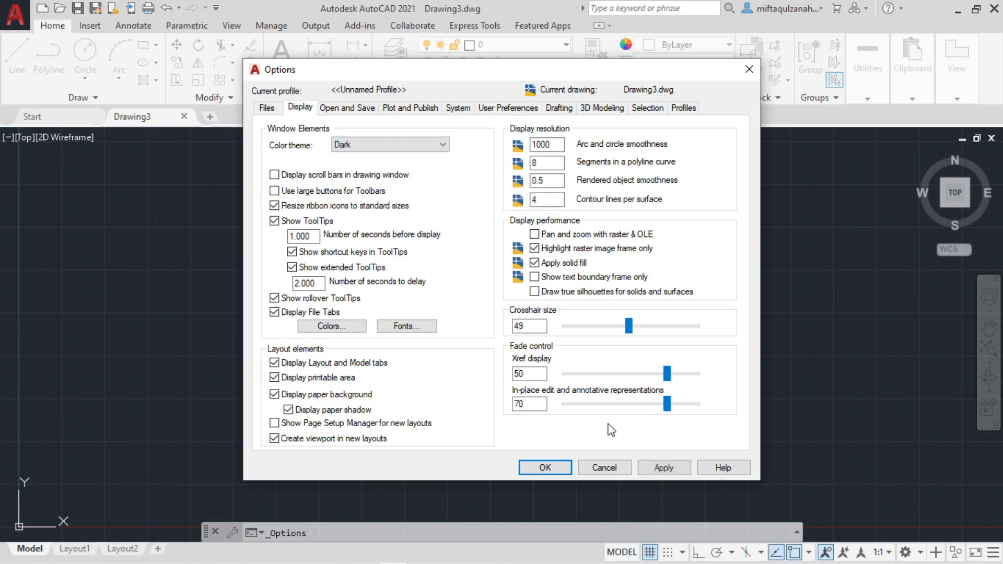
- Change the uniform background color of the 2D model space to White and apply it
left_click(333, 329)
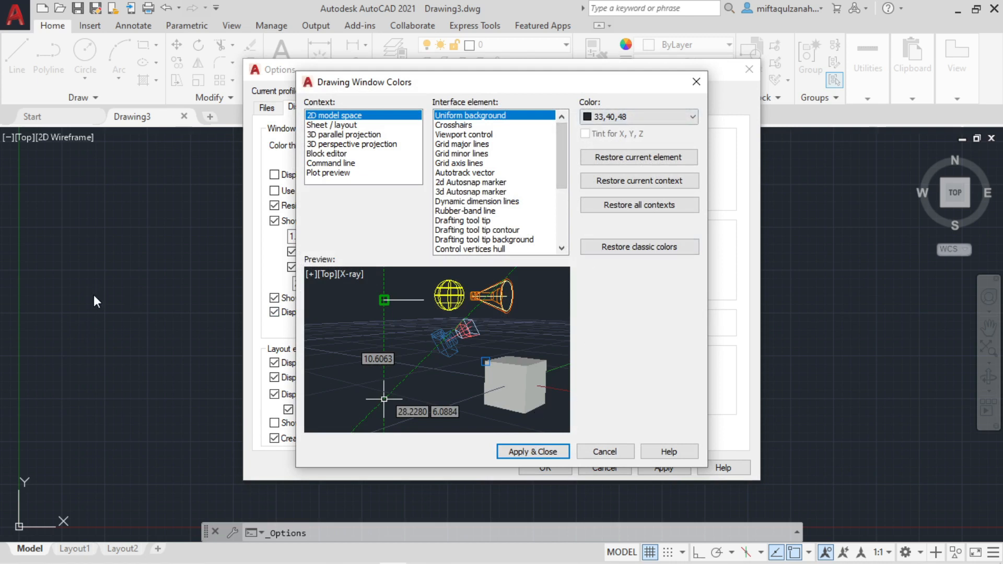
left_click(660, 118)
left_click(606, 201)
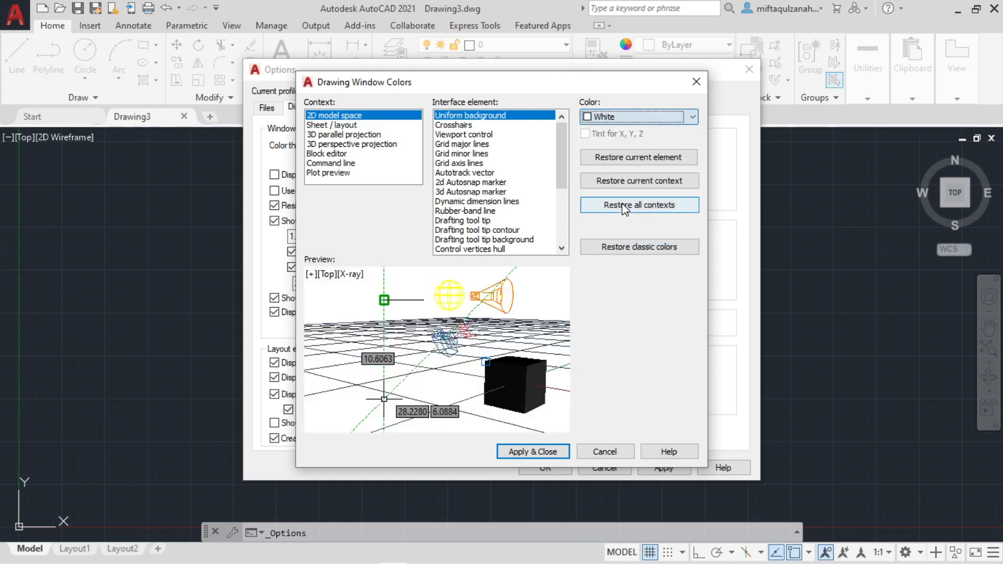
left_click(549, 452)
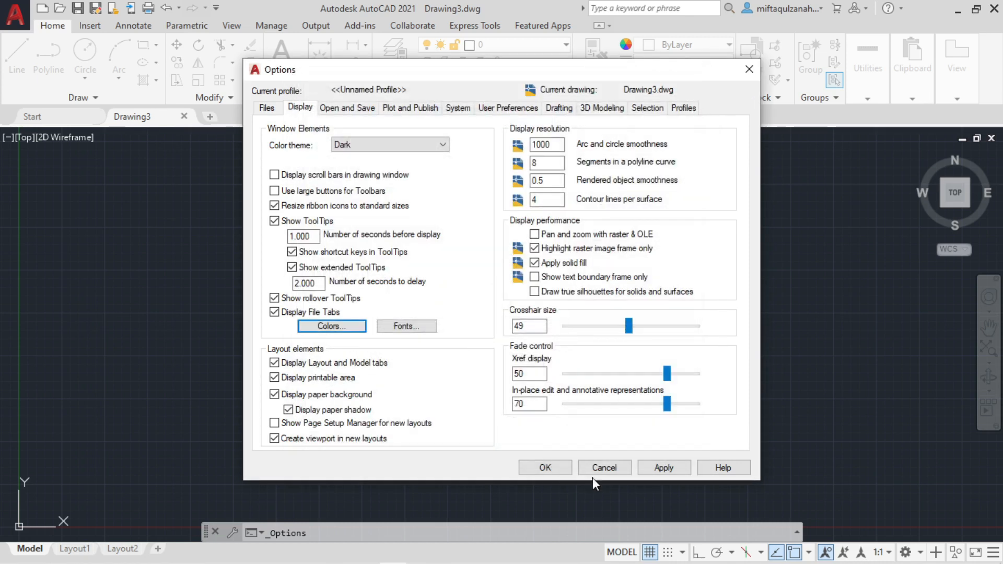
left_click(664, 469)
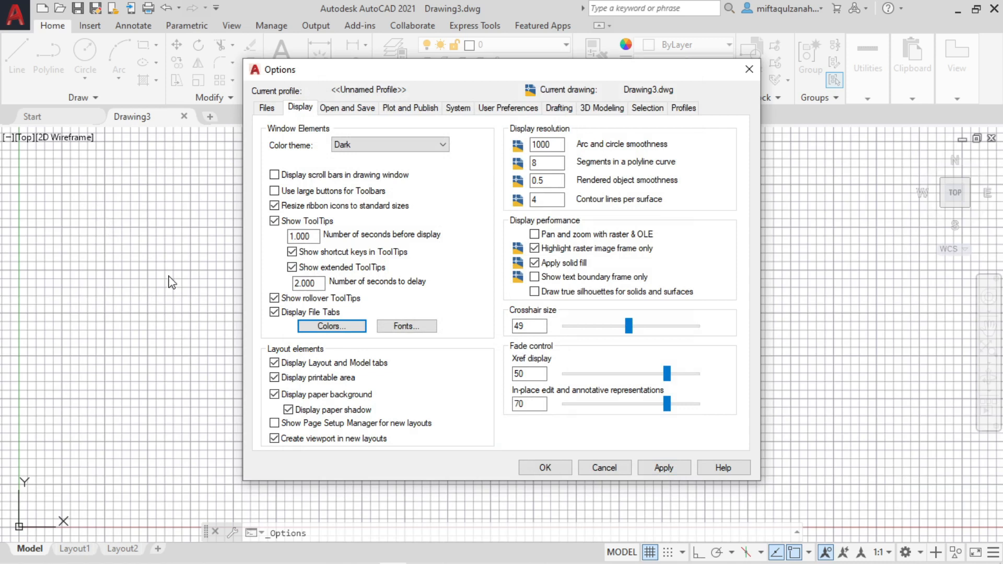
- Set the uniform background color of the 2D model space to Black and choose the Dark color theme
left_click(355, 326)
left_click(623, 119)
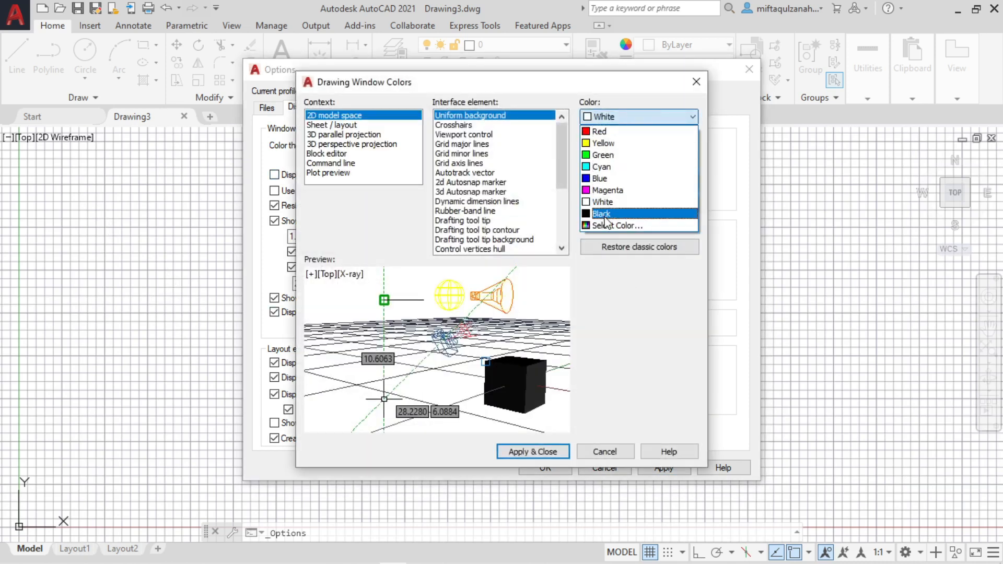
left_click(605, 216)
left_click(564, 452)
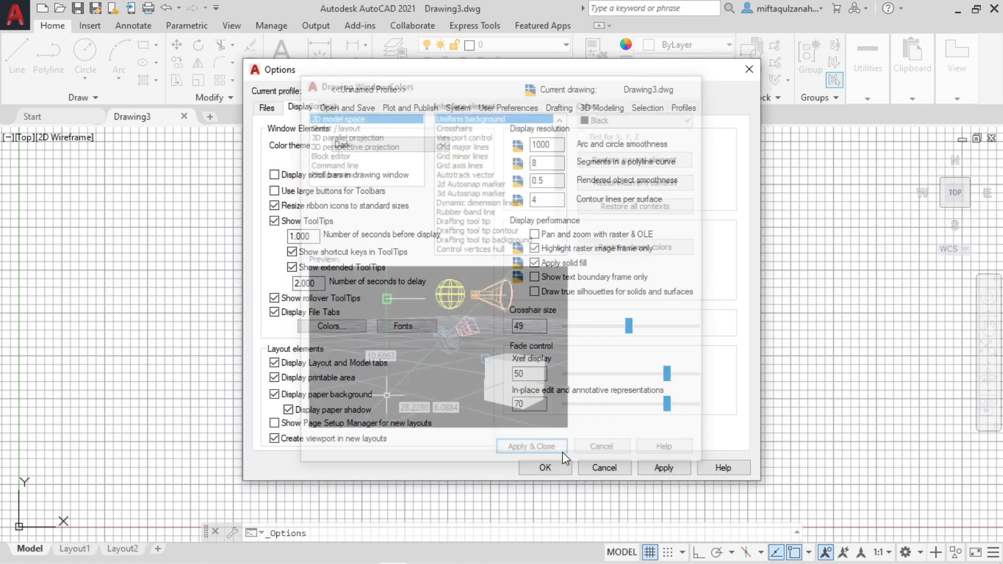
left_click(378, 147)
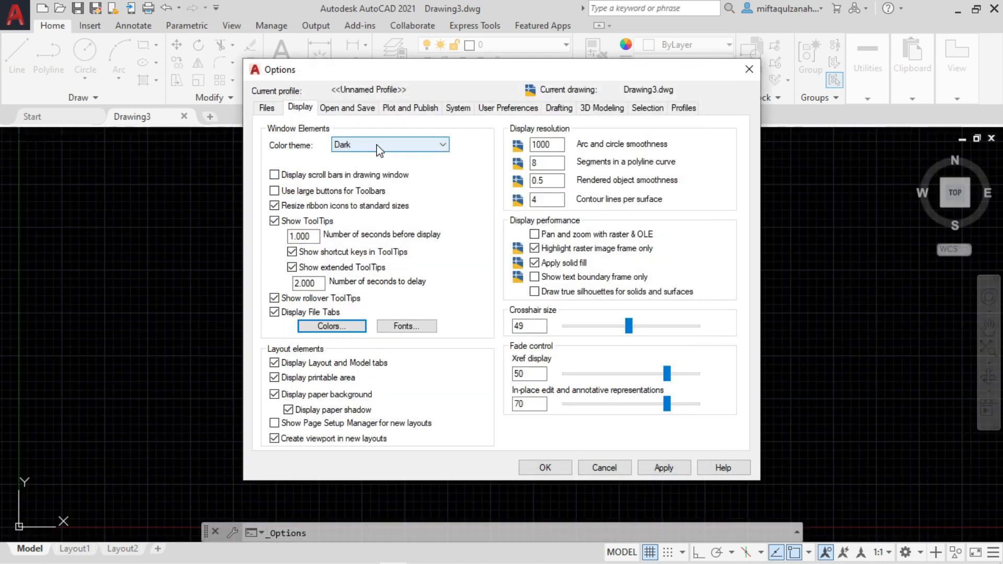
left_click(377, 157)
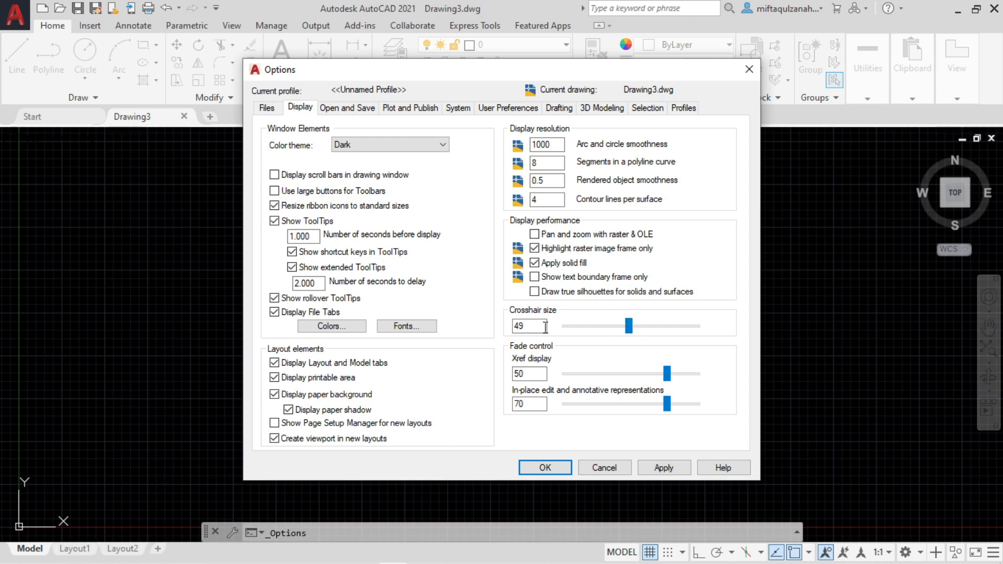
- Reduce the crosshair size to 28, apply the display settings and close the Options dialog
left_click_drag(622, 331, 606, 345)
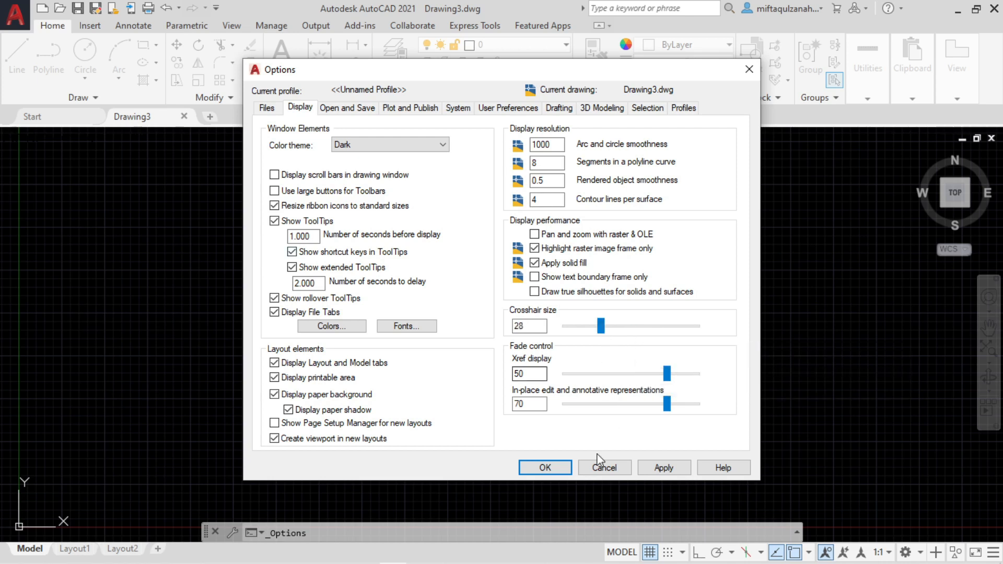
left_click(660, 468)
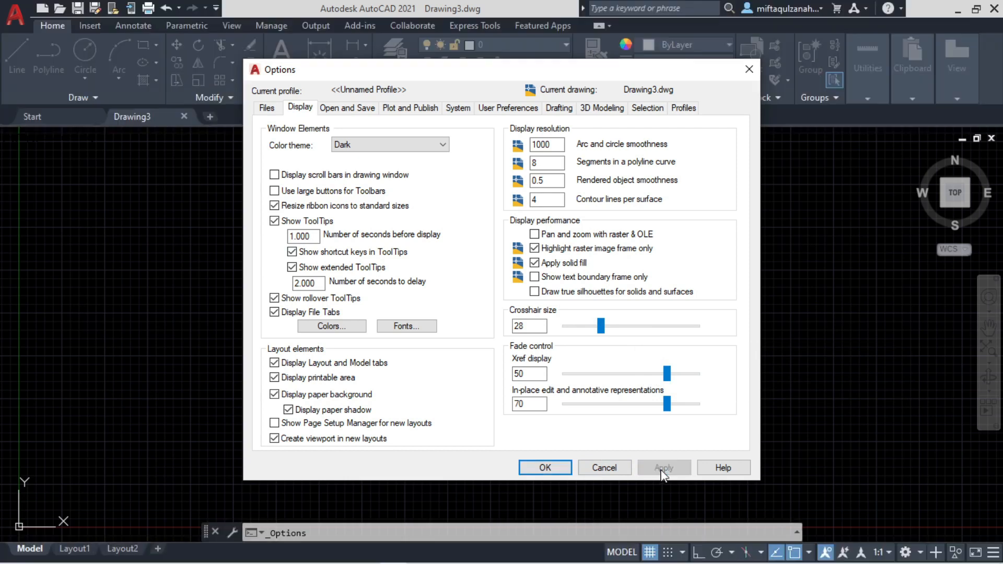
left_click(546, 470)
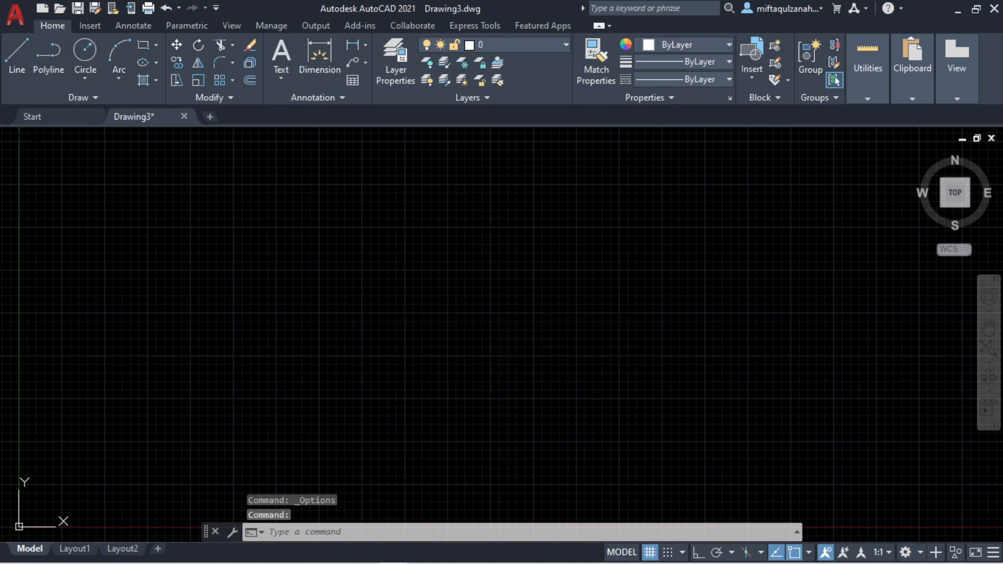
- Reopen the Options dialog, set the crosshair size to 63, and apply the change
type("OP")
key("Return")
left_click_drag(595, 326, 649, 336)
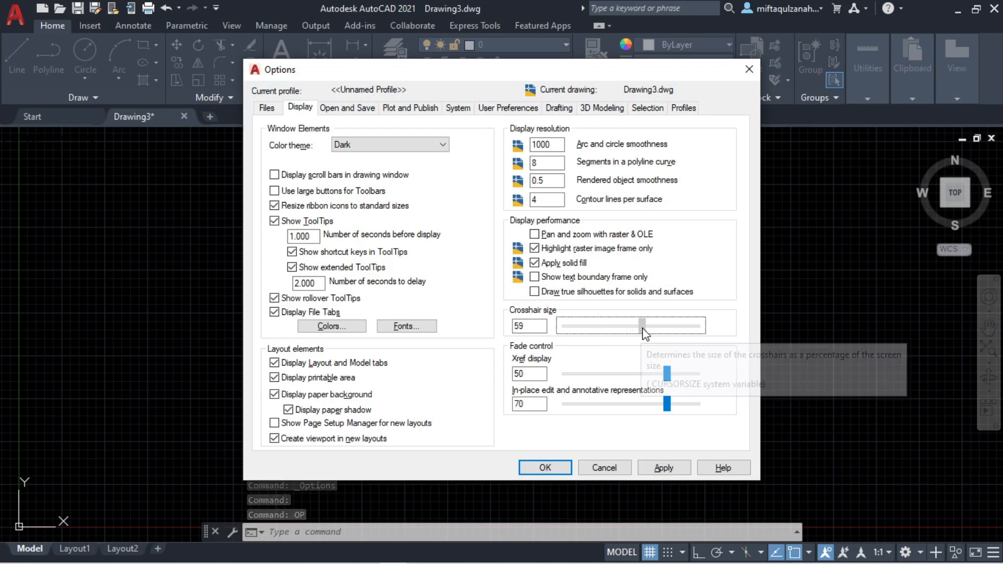
left_click(667, 469)
left_click(546, 468)
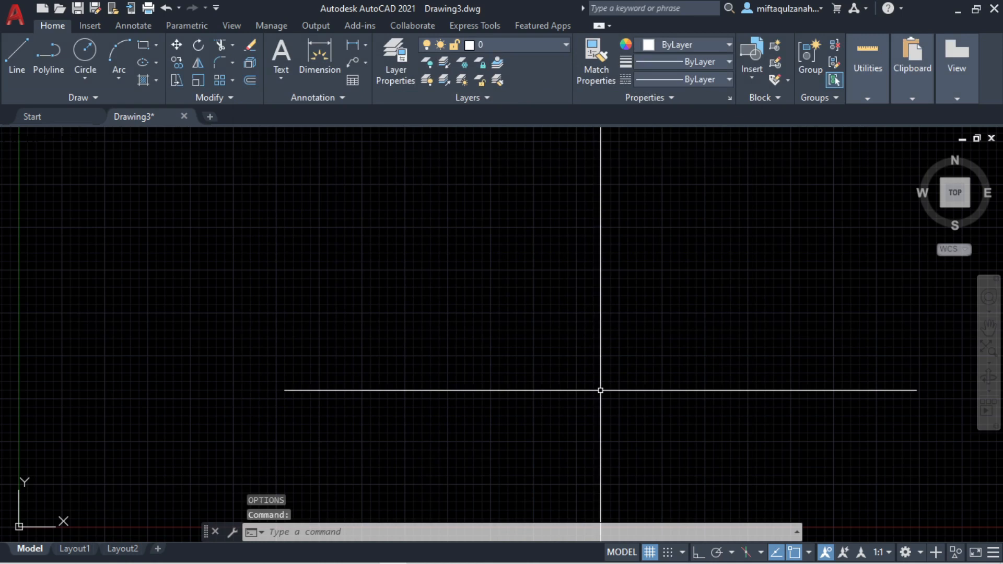
type("op")
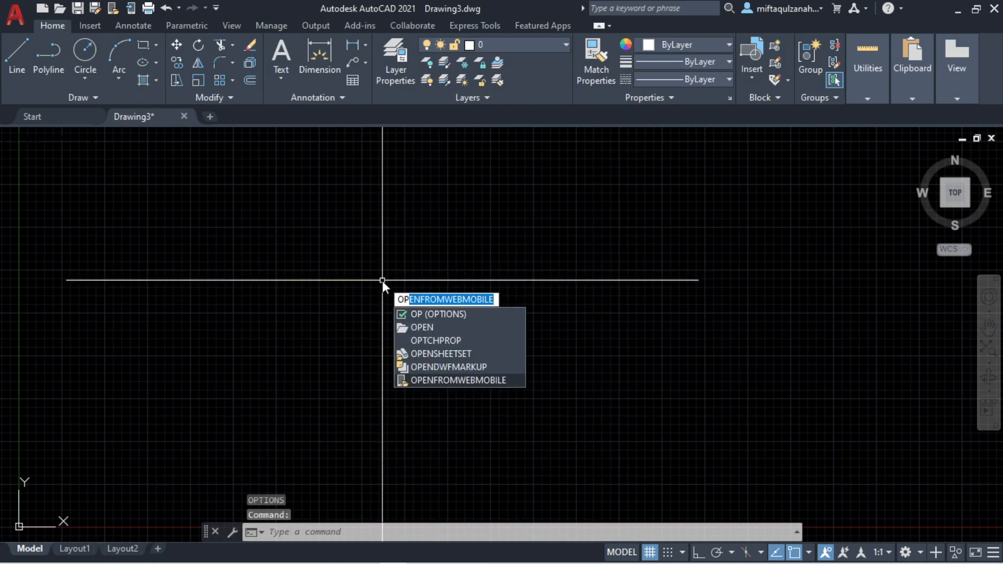
key("BackSpace")
key("BackSpace")
key("BackSpace")
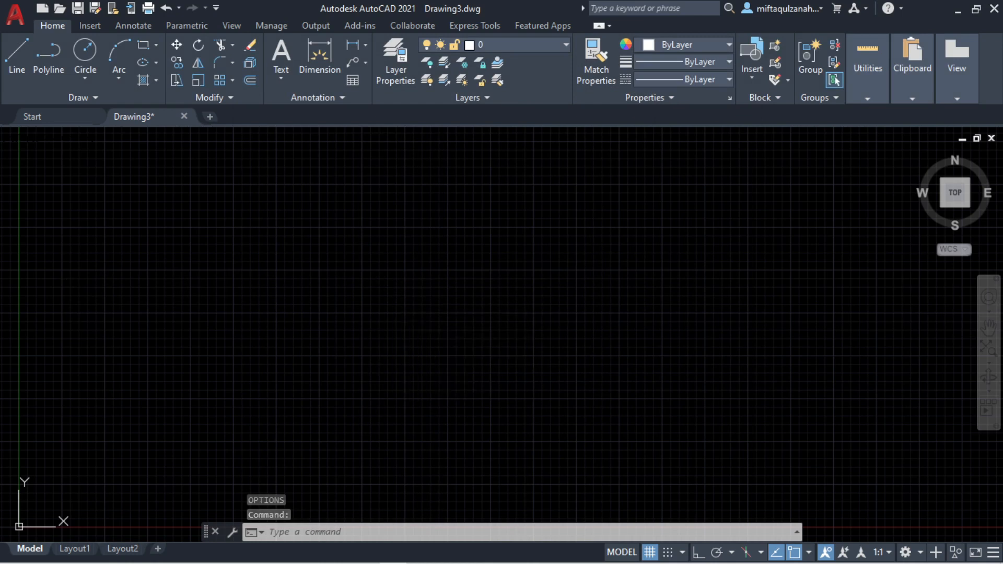
- Reopen the Options dialog and choose AutoCAD 2010/LT2010 Drawing (*.dwg) as the default save format
type("op")
key("Return")
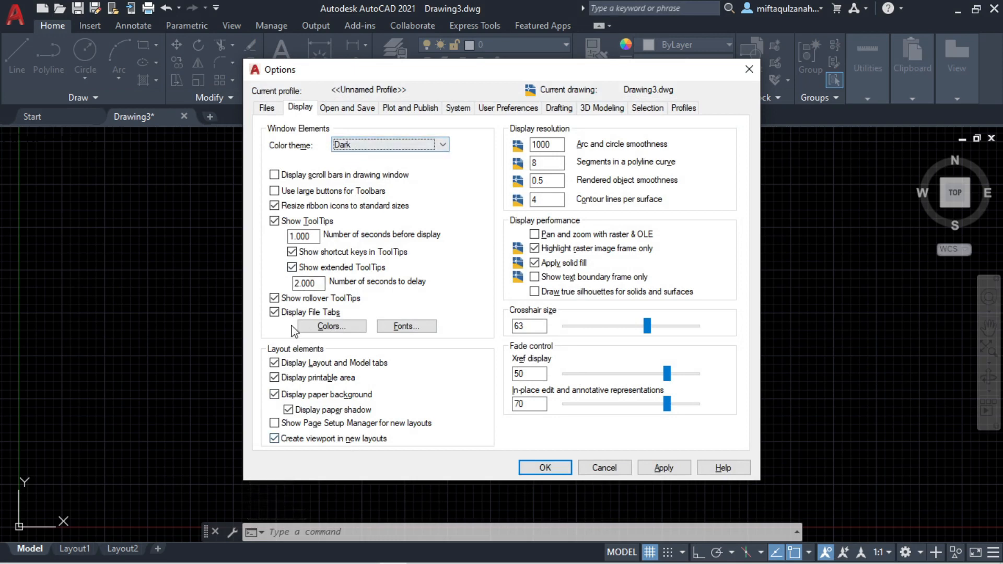
left_click(339, 108)
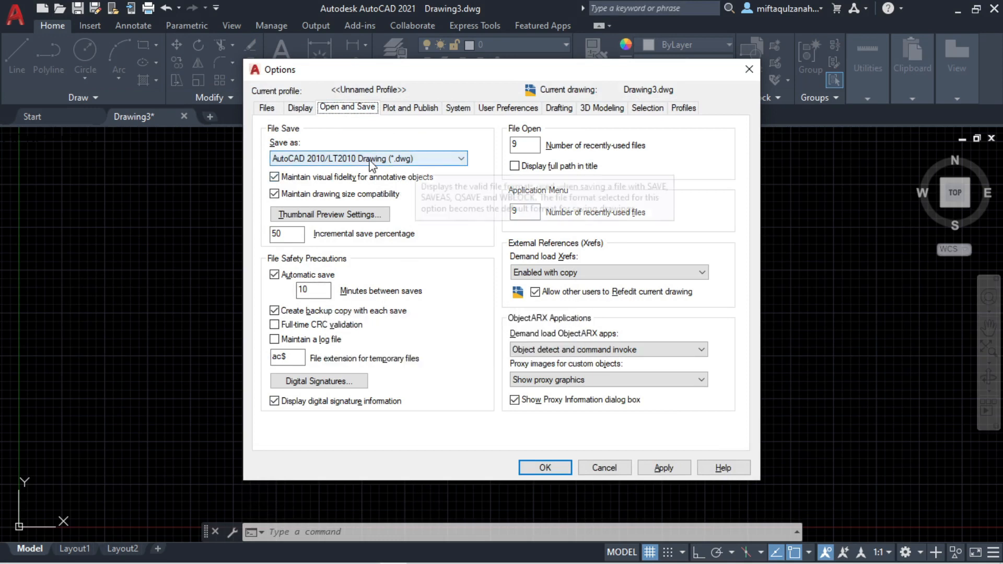
left_click(327, 159)
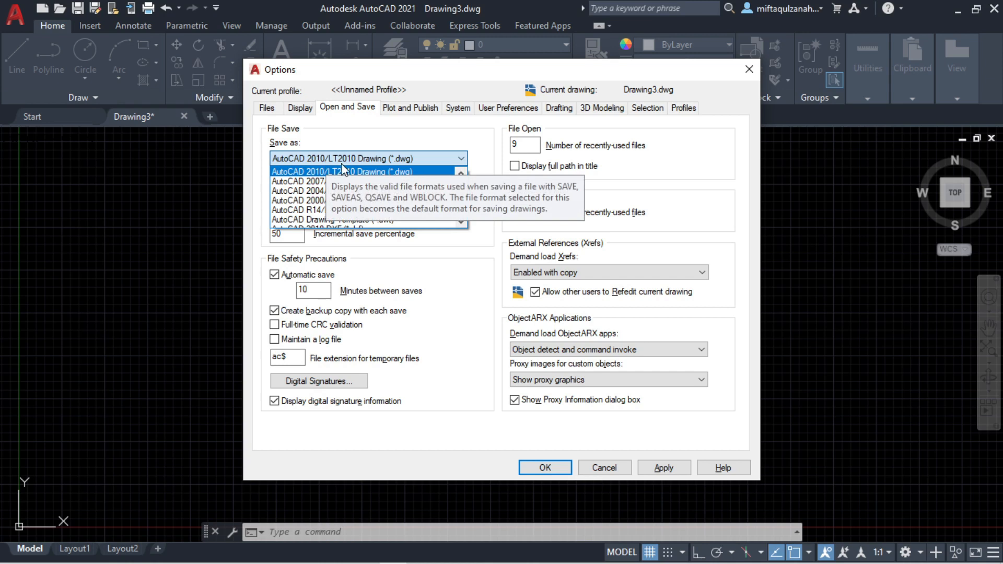
left_click(341, 165)
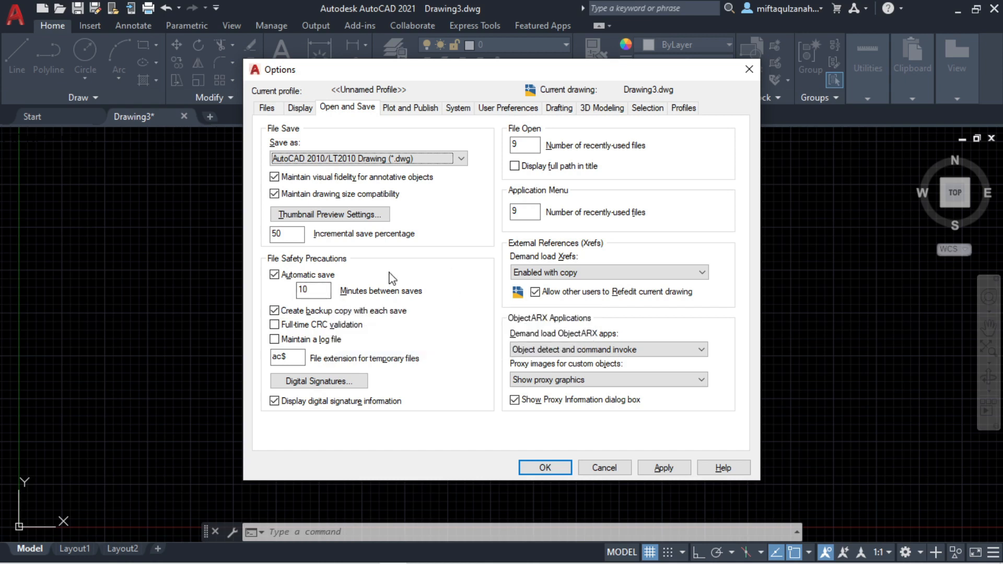
- Look through the Plot and Publish, System and User Preferences pages of the Options dialog
left_click(403, 109)
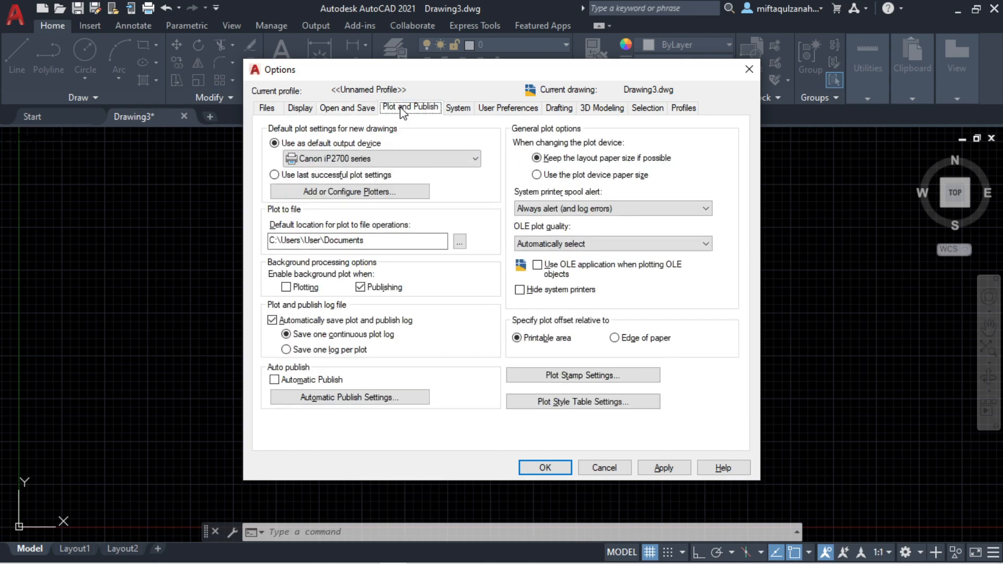
left_click(458, 109)
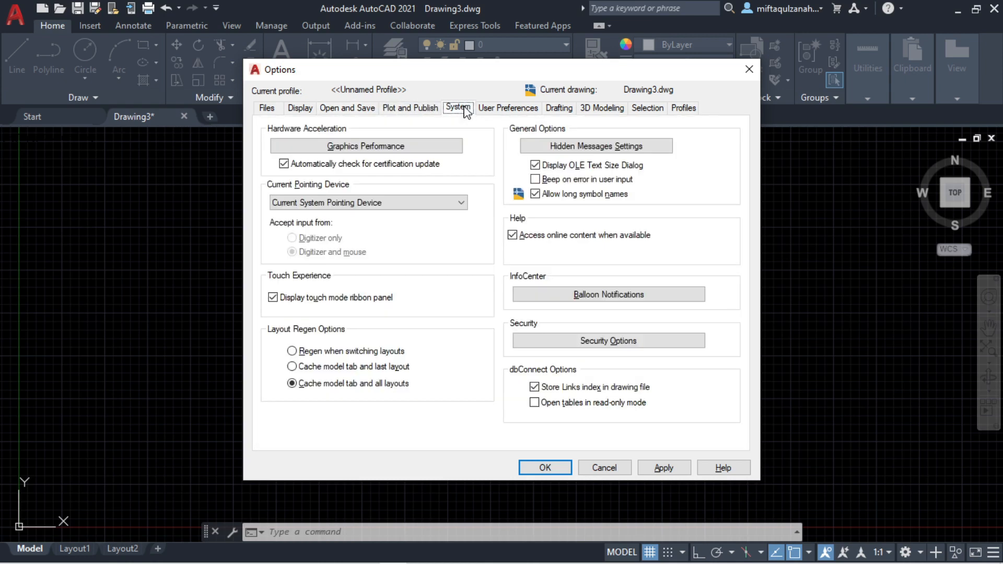
left_click(524, 111)
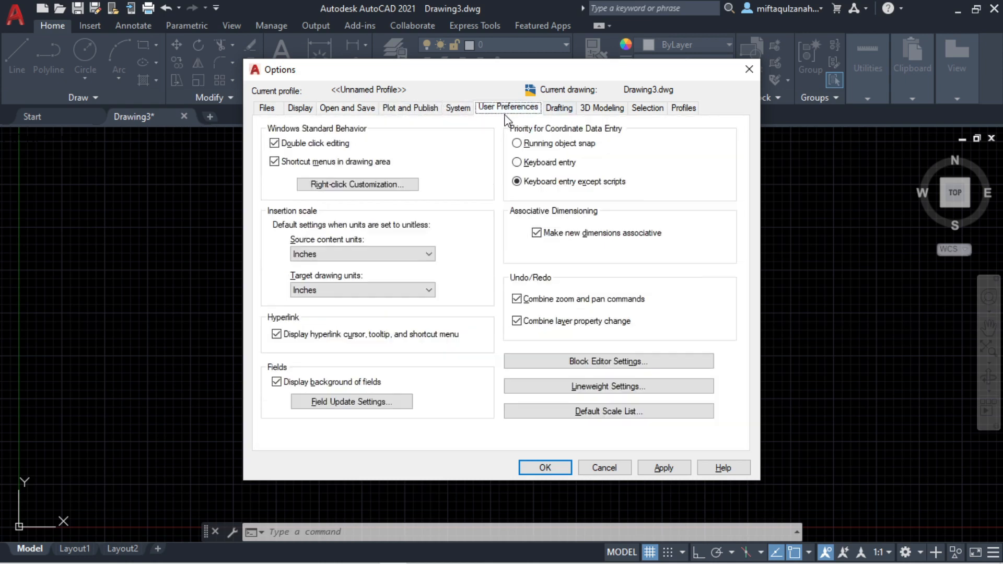
- Slightly enlarge the AutoSnap marker size and the aperture size in the drafting options, then apply and close the Options dialog
left_click(558, 110)
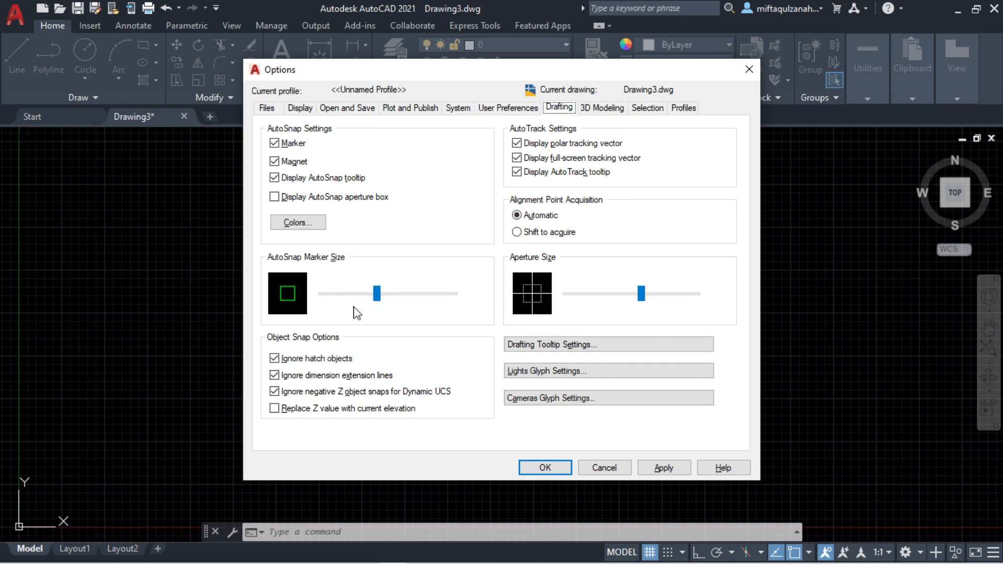
left_click_drag(378, 297, 386, 305)
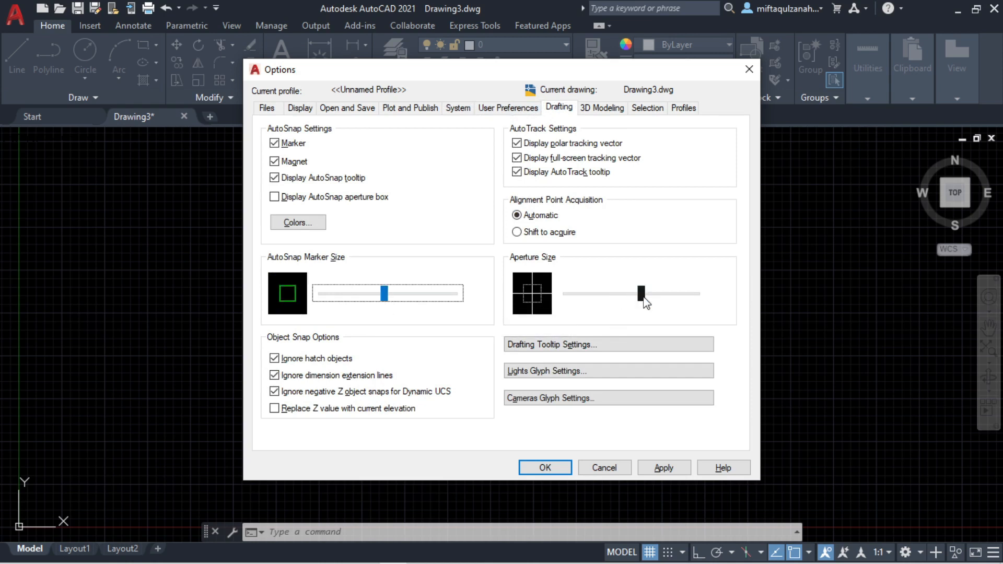
left_click_drag(647, 303, 651, 304)
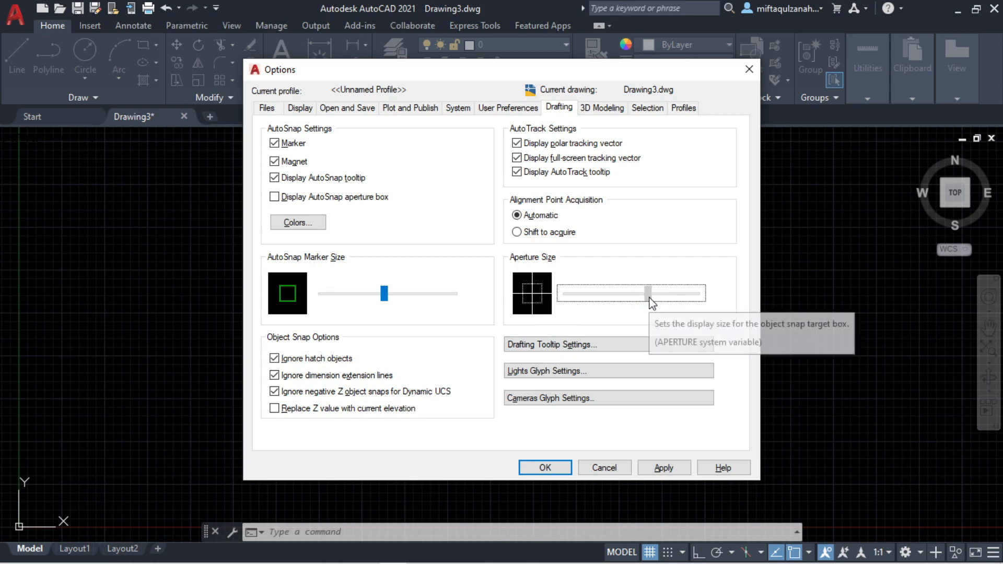
left_click(664, 468)
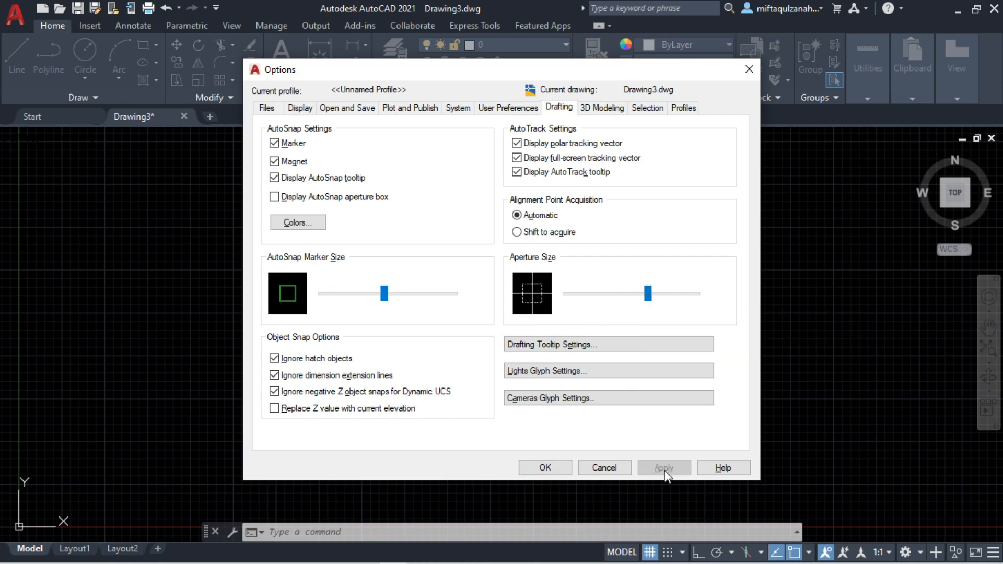
left_click(560, 468)
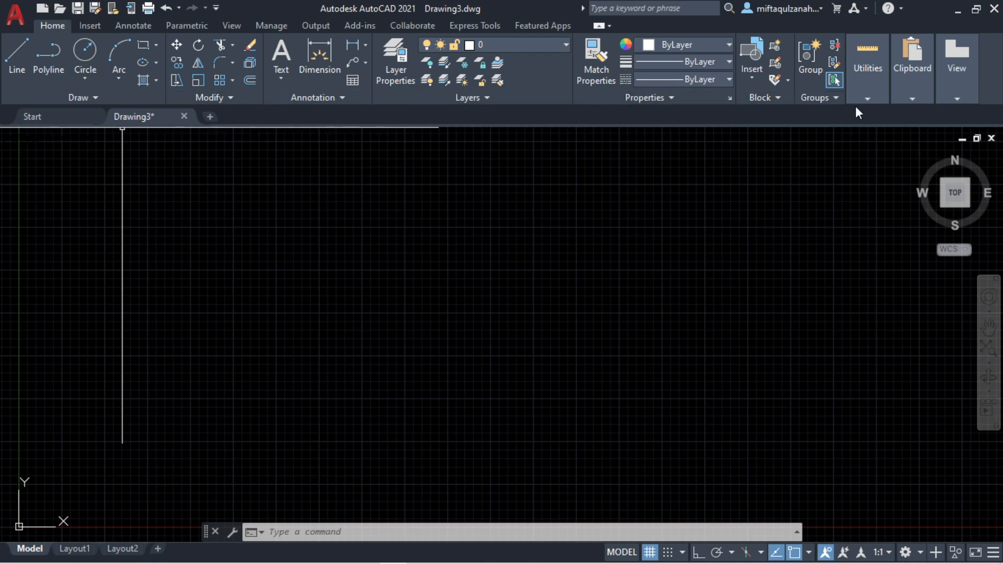
- Toggle the drawing grid off and back on three times, and switch snap mode on and off once
left_click(871, 78)
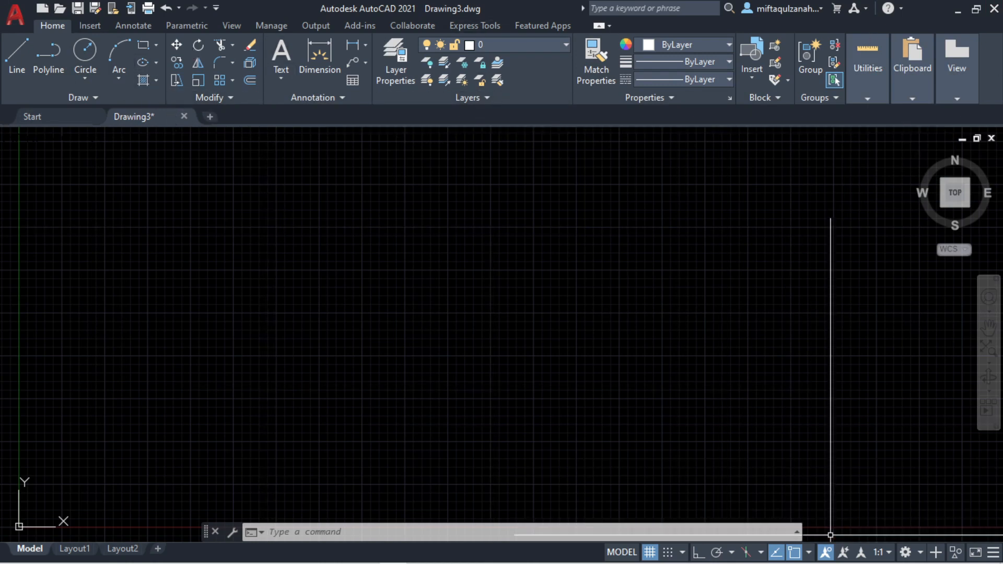
left_click(650, 556)
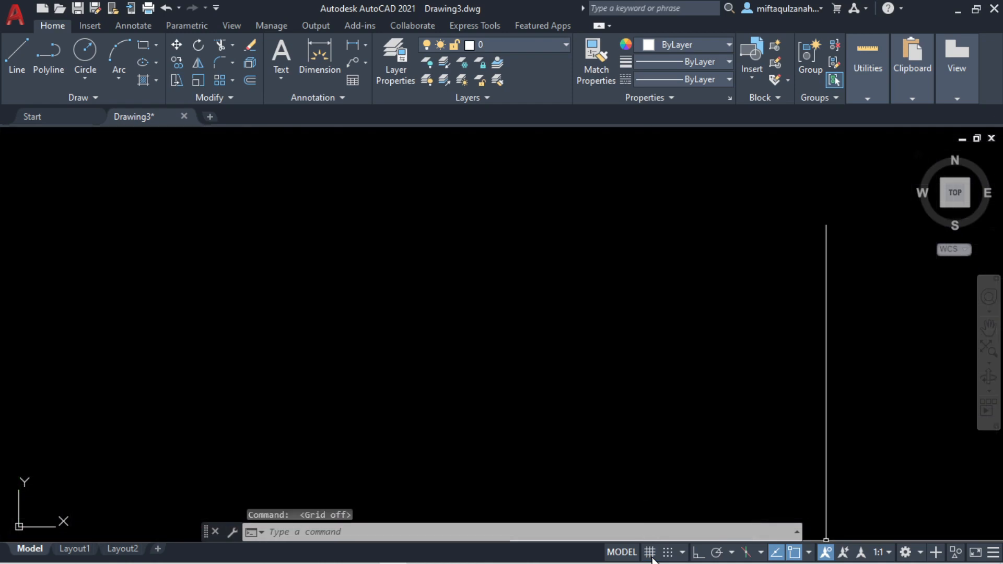
left_click(651, 555)
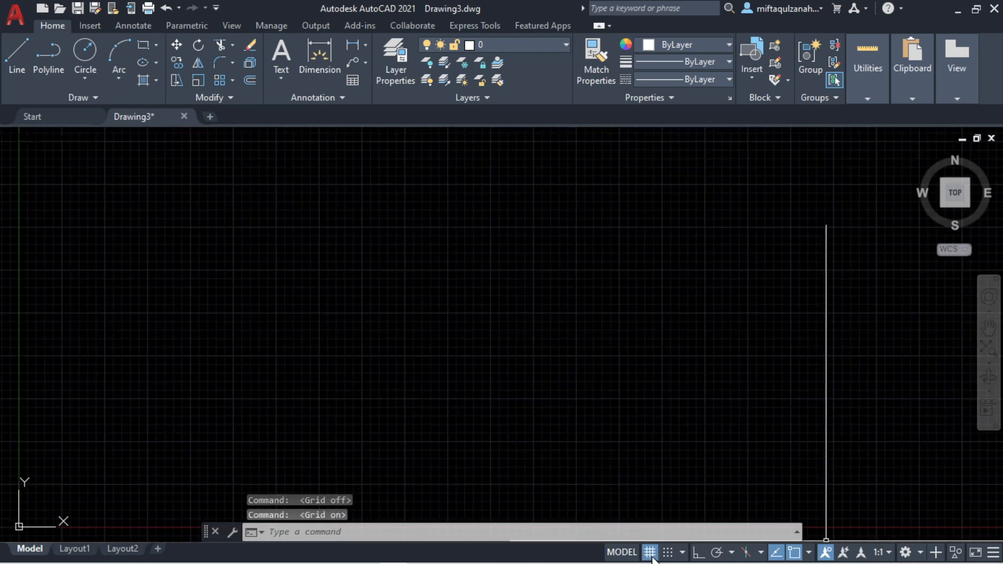
left_click(651, 556)
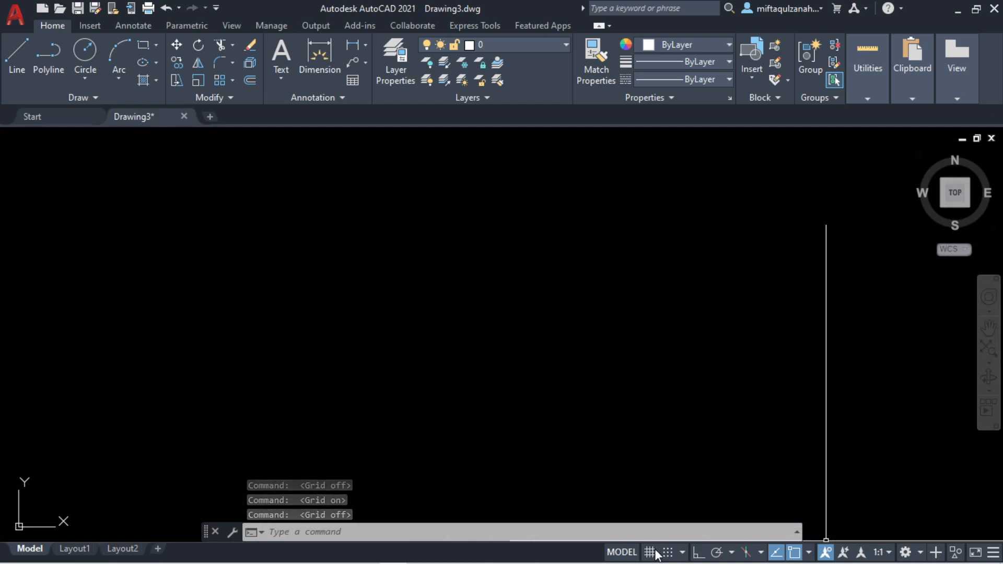
left_click(649, 553)
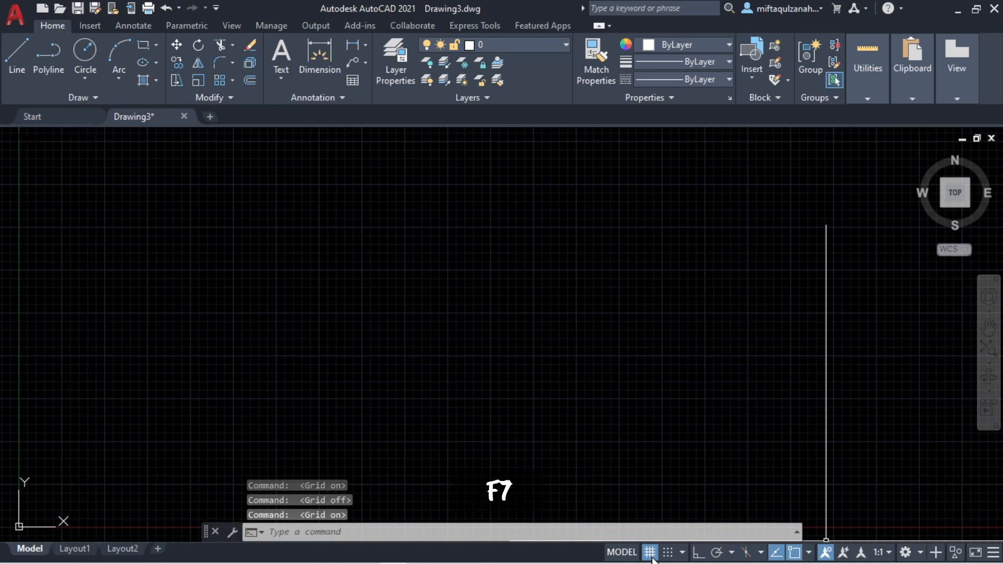
key("F7")
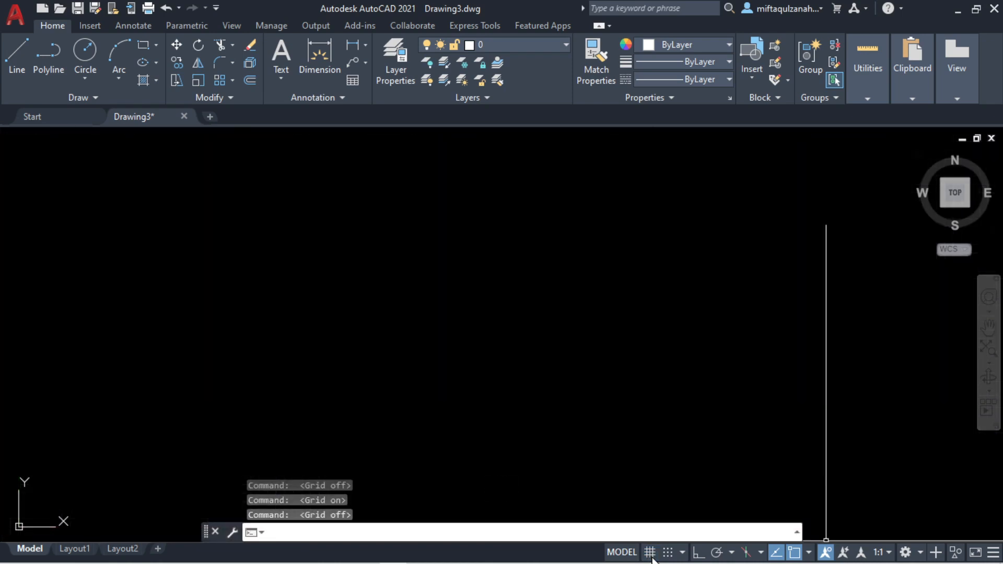
left_click(651, 557)
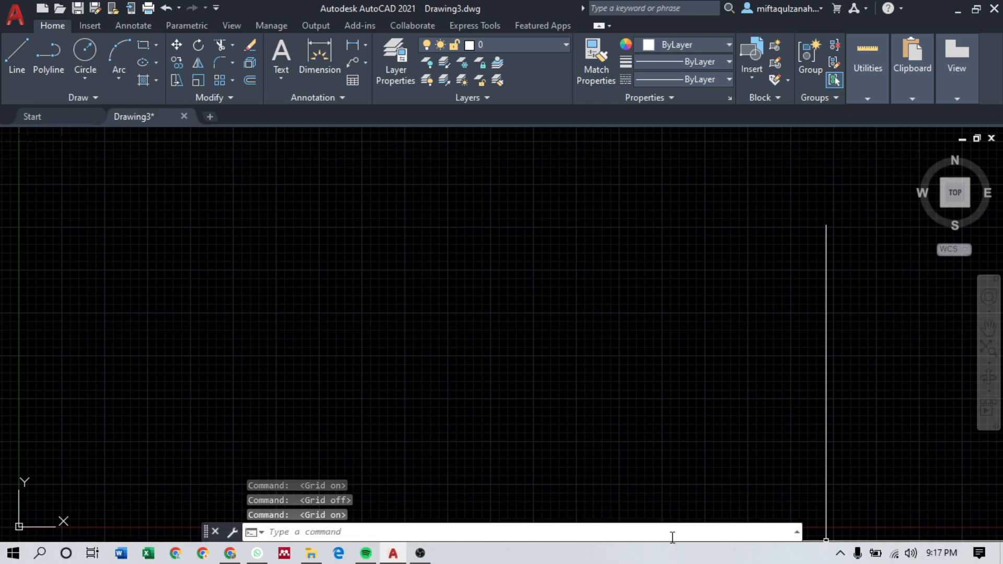
left_click(668, 553)
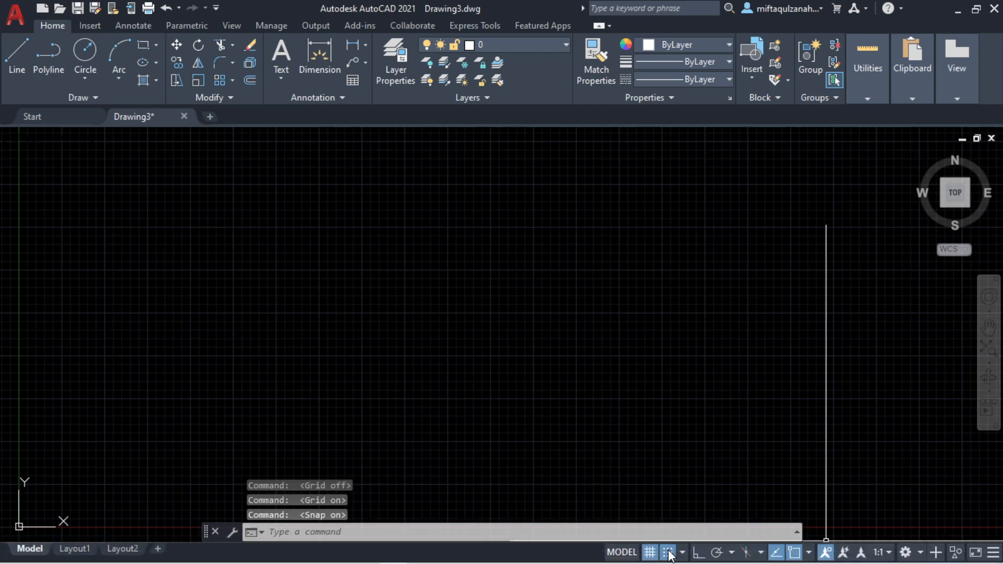
key("F9")
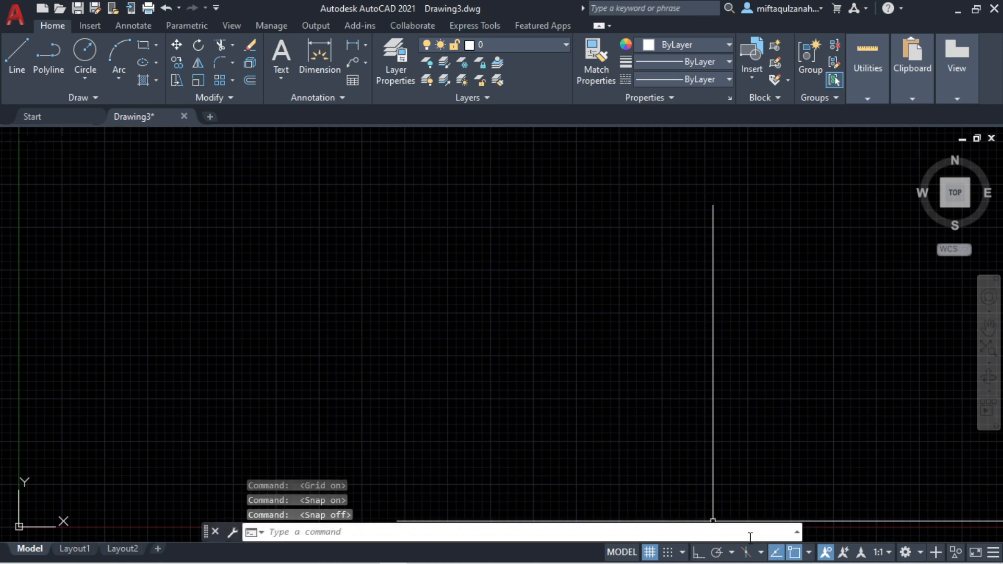
- Review the available polar tracking angles, isoplane choices and object snap modes
left_click(734, 552)
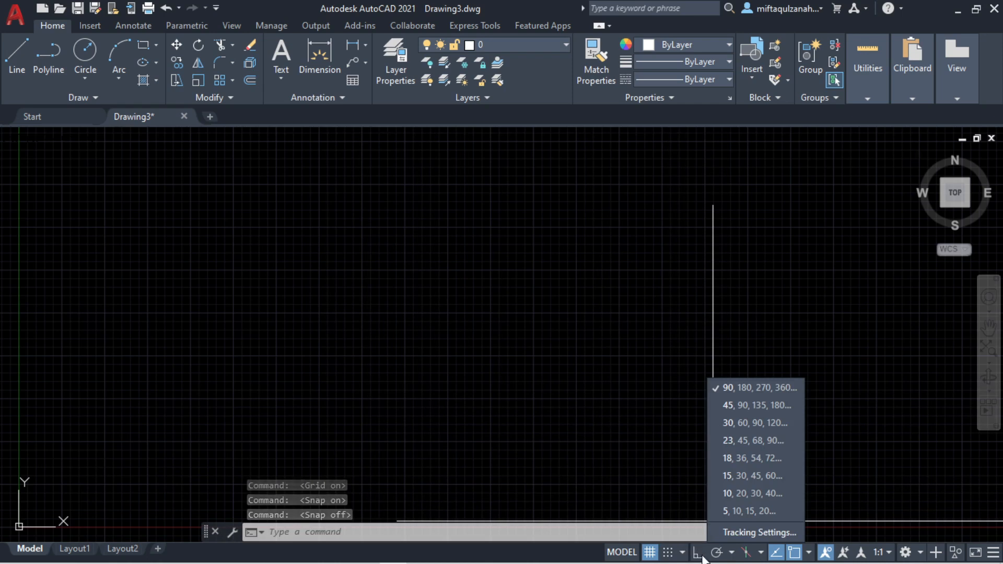
left_click(761, 553)
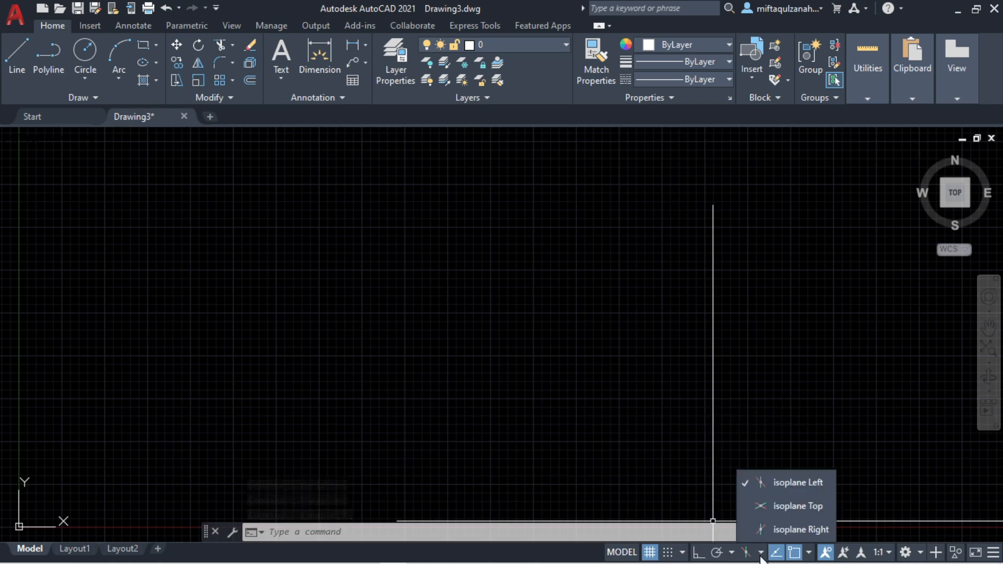
left_click(810, 554)
left_click(809, 554)
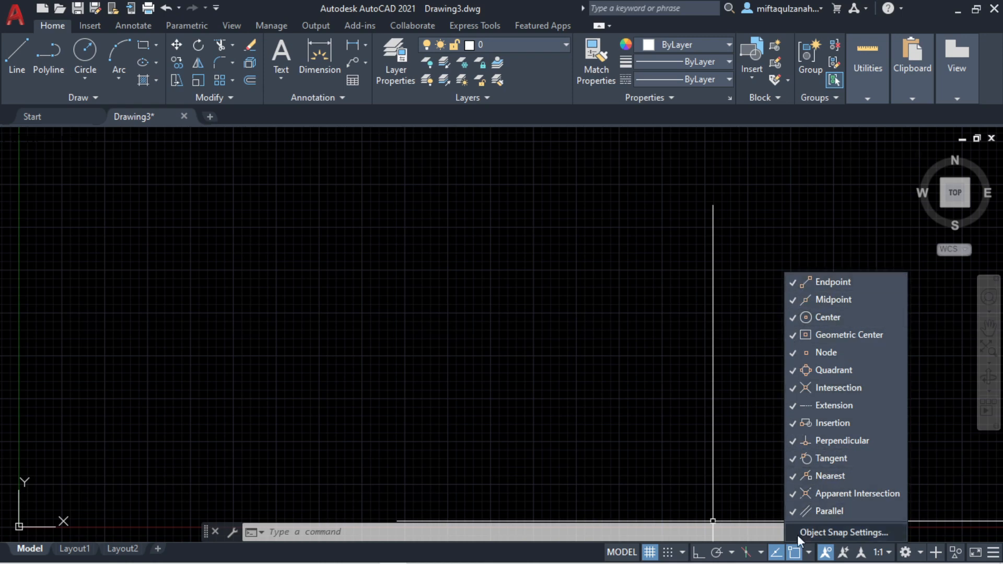
left_click(814, 556)
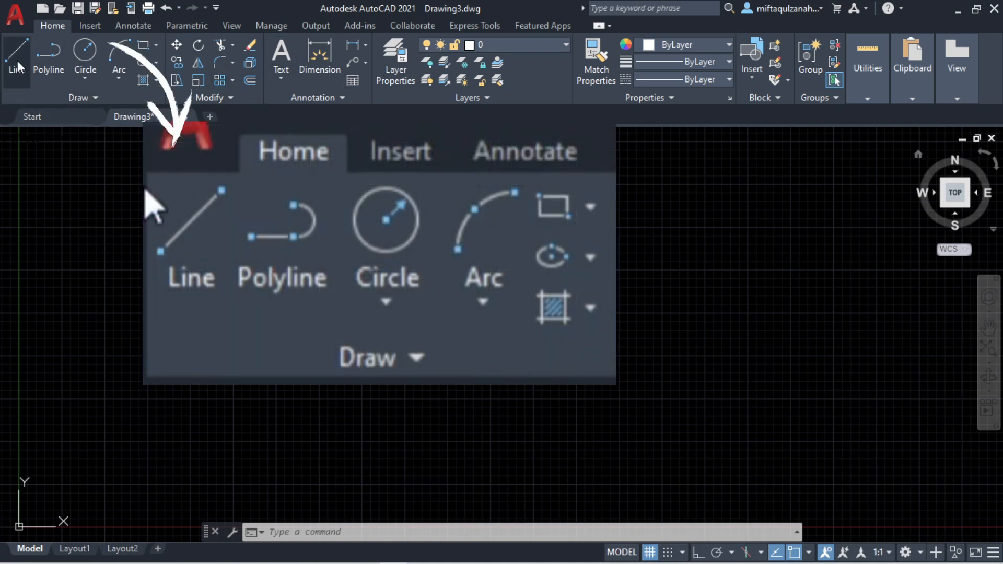
- Turn on Ortho mode and draw a horizontal line rightward from about (15.35, 14.90), leaving it deselected
left_click(17, 61)
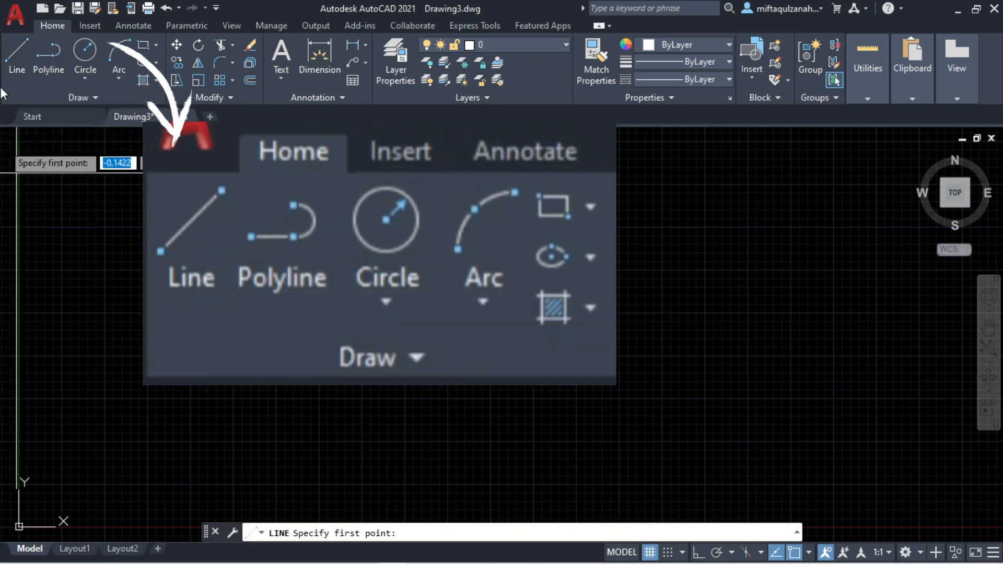
key("Escape")
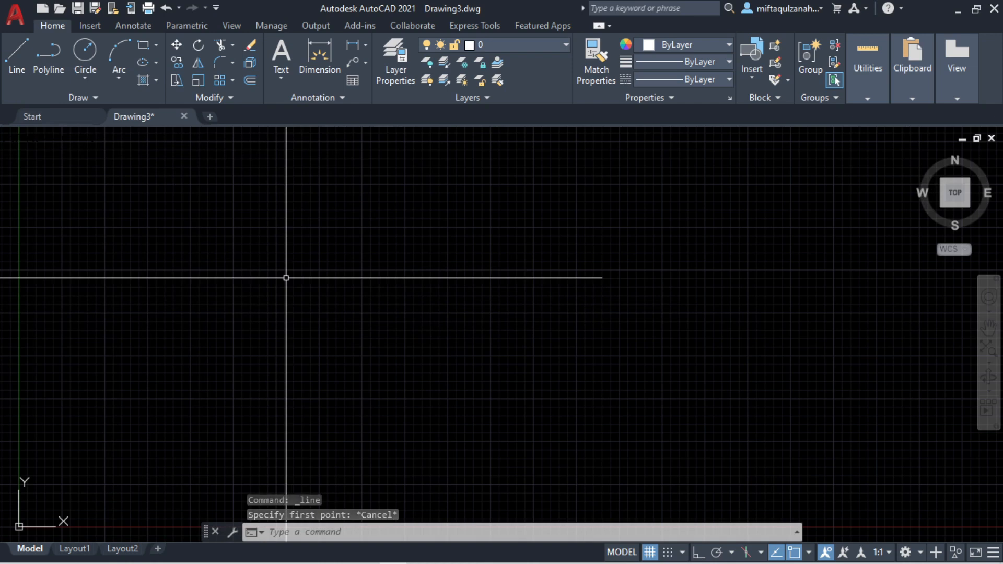
type("l")
key("Return")
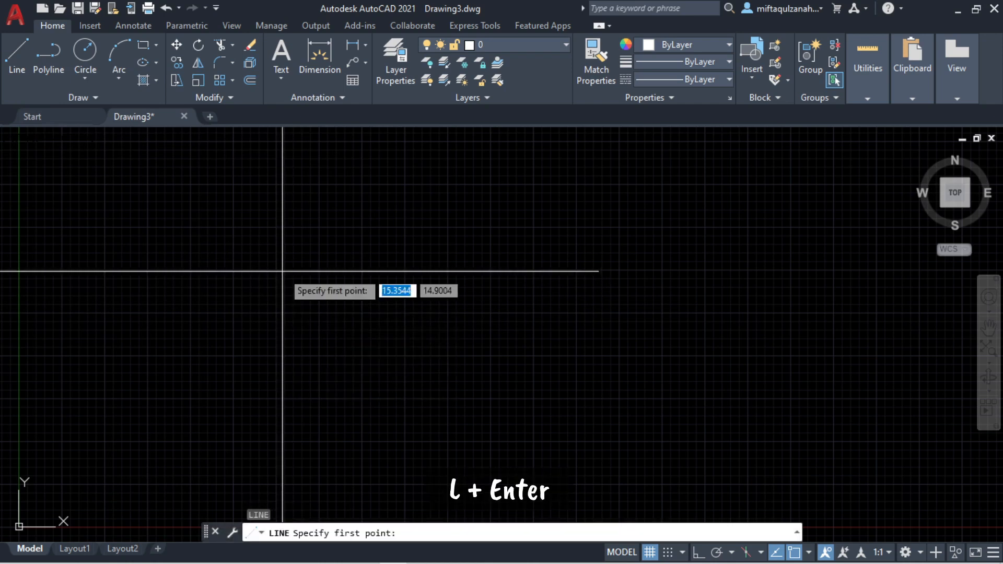
left_click(282, 270)
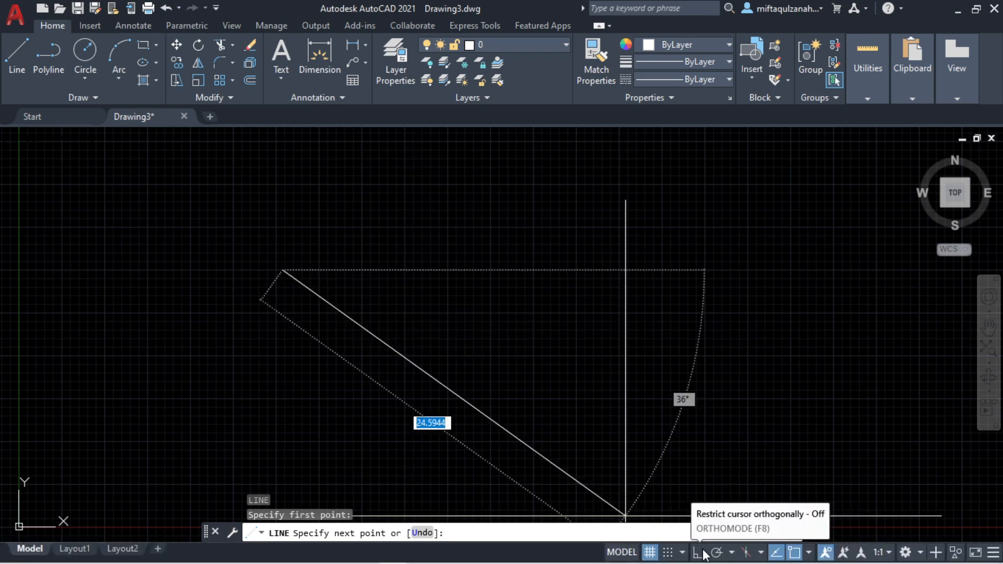
key("F8")
key("F8")
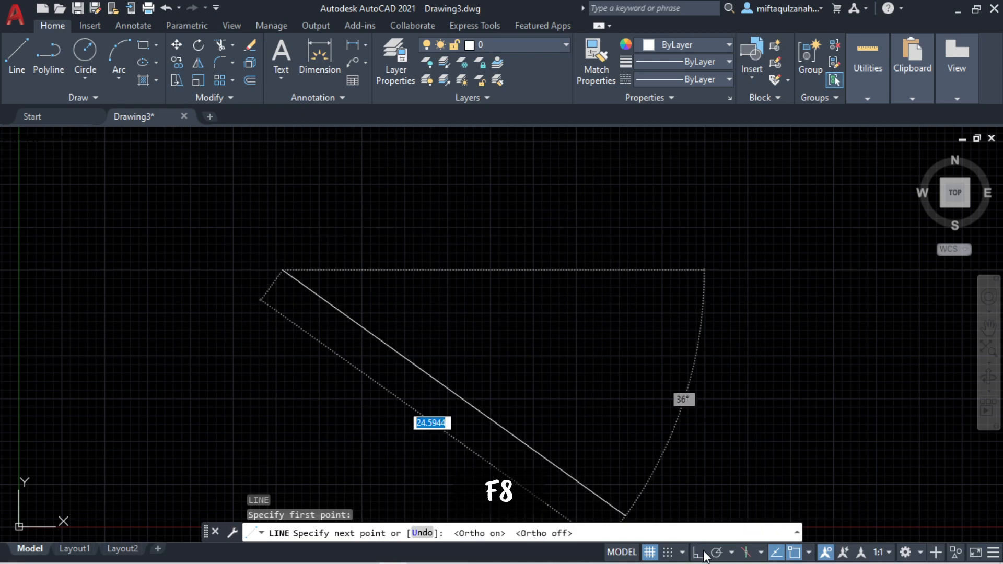
key("F8")
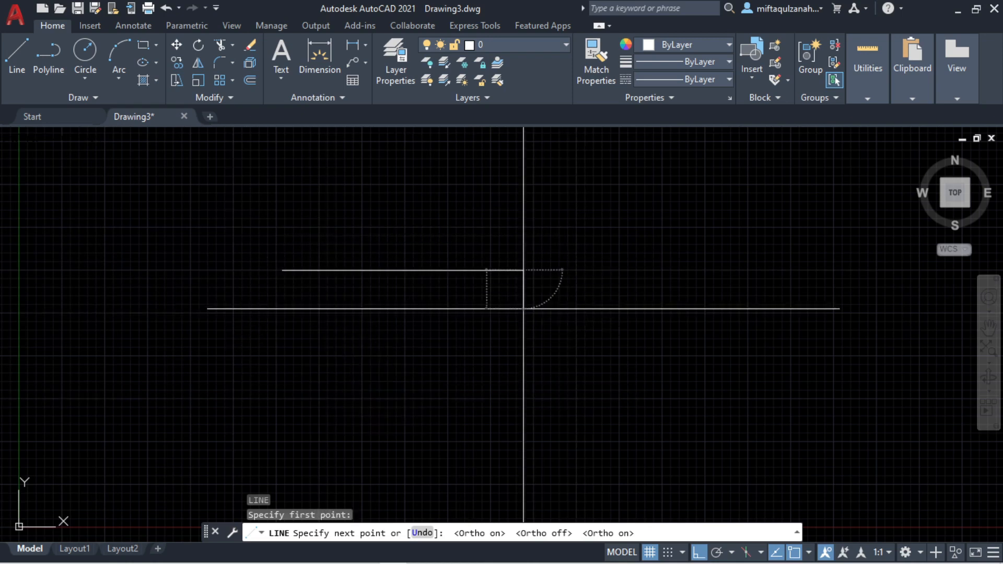
key("Return")
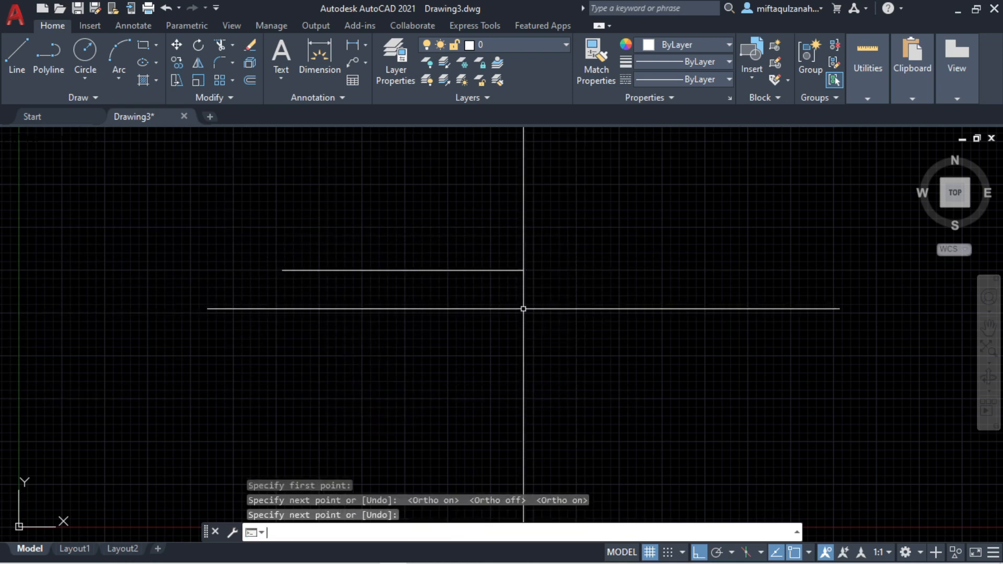
left_click(481, 270)
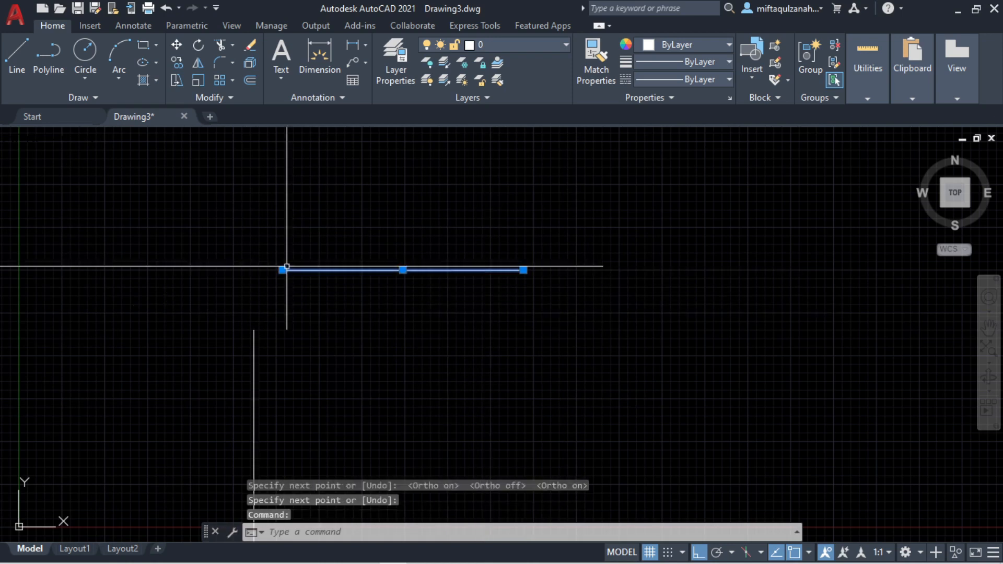
key("Escape")
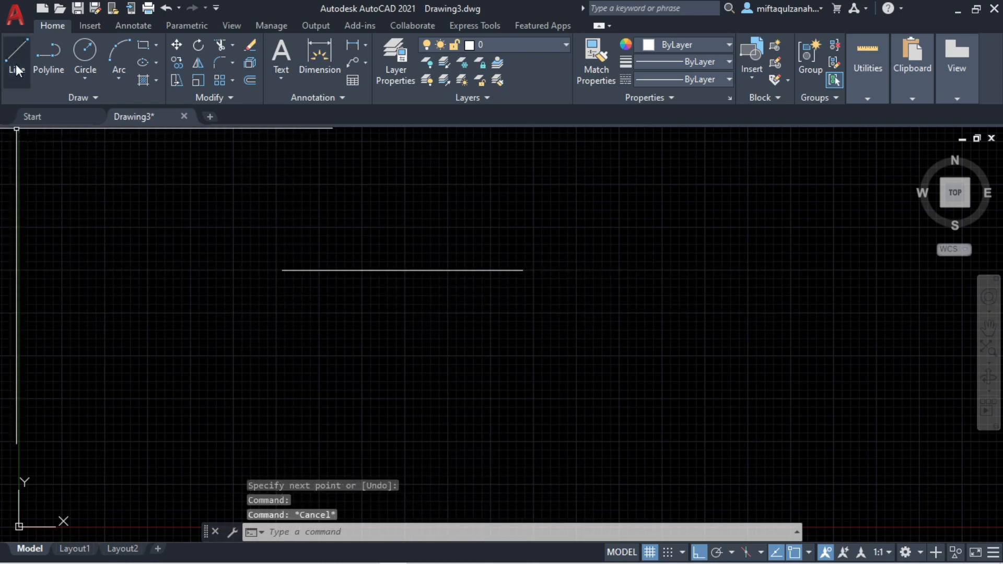
- Draw an L-shaped polyline just below the existing short line, running 100 units to the right and straight downward from there
left_click(45, 68)
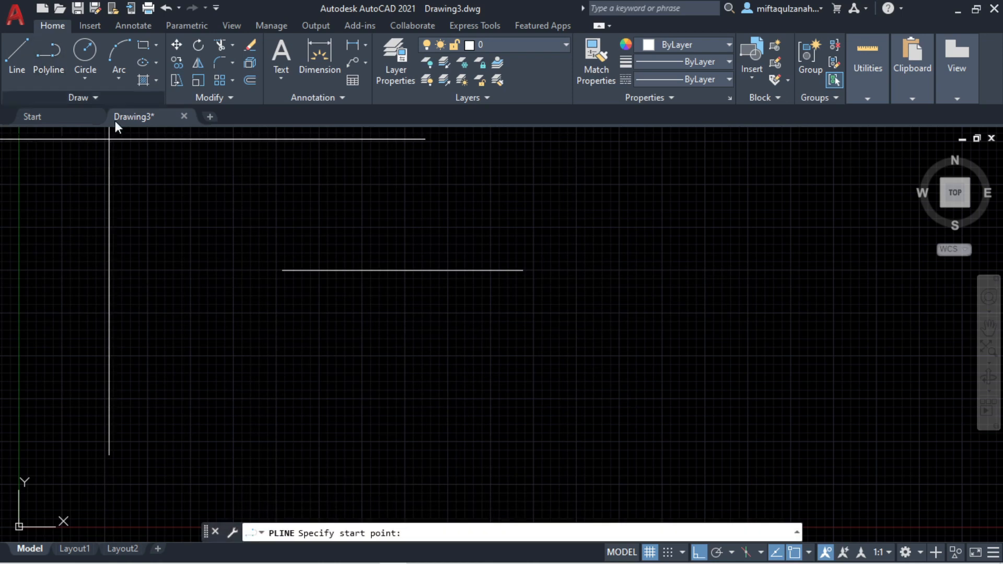
left_click(280, 296)
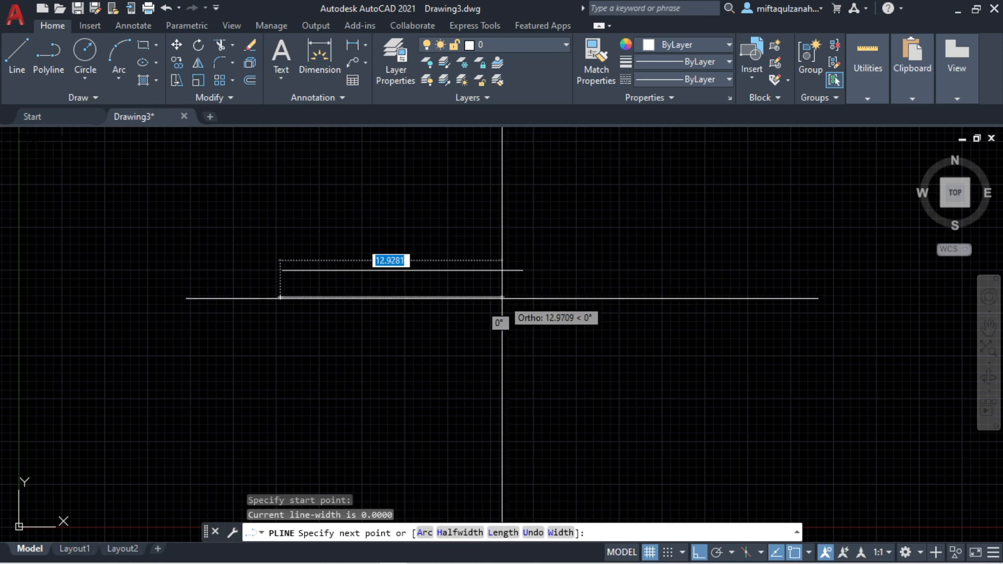
type("100")
key("Return")
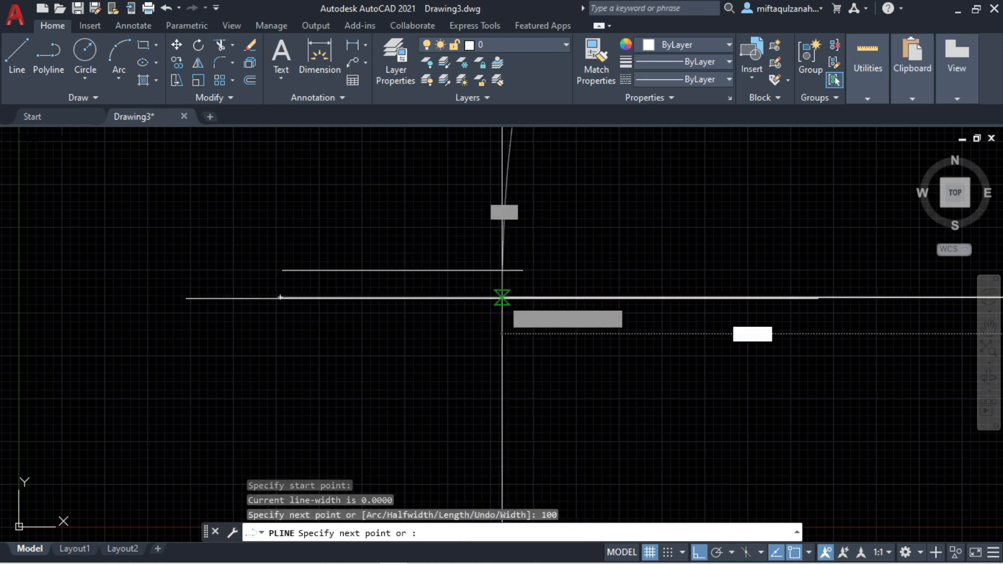
scroll(367, 327, "down", 5)
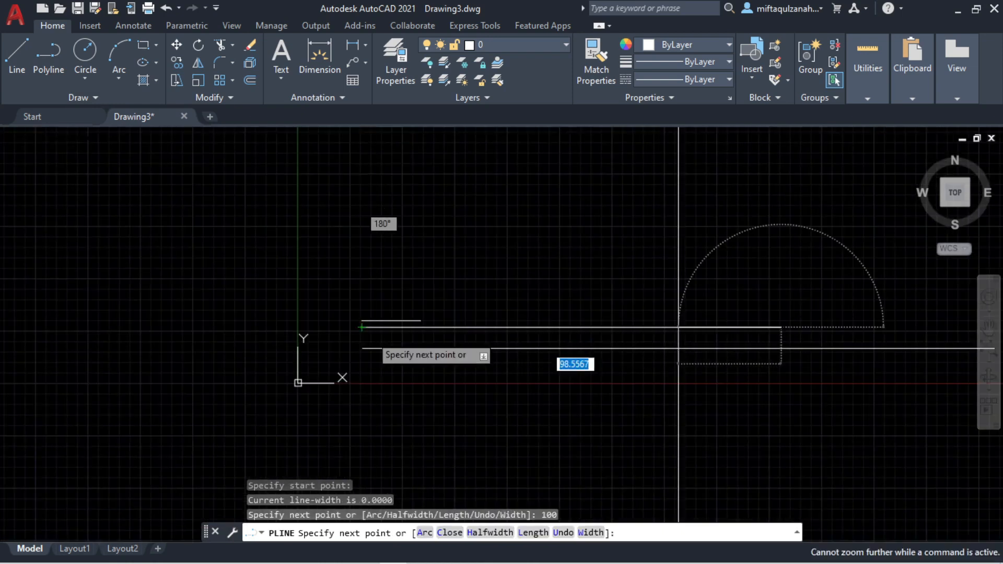
left_click(784, 436)
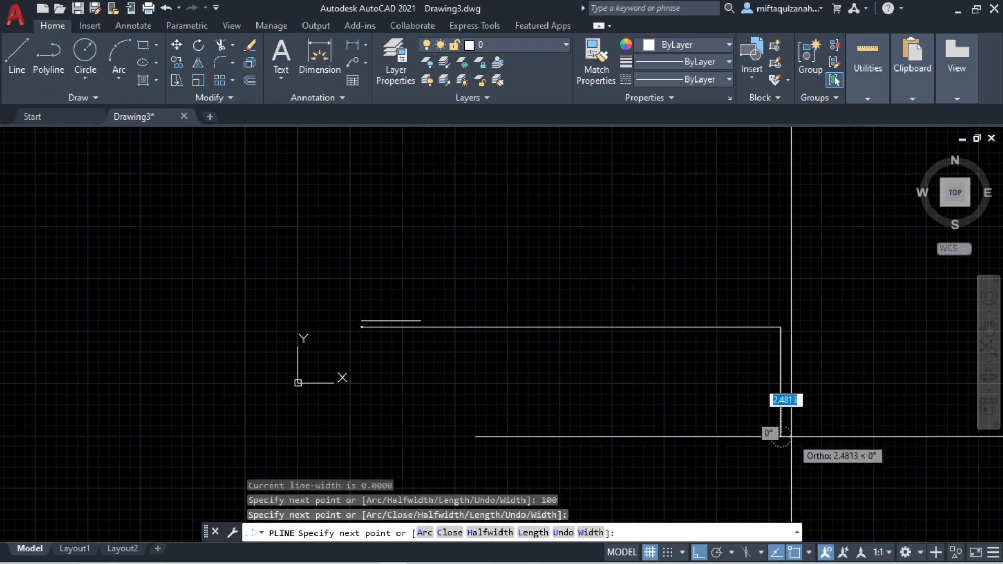
key("Return")
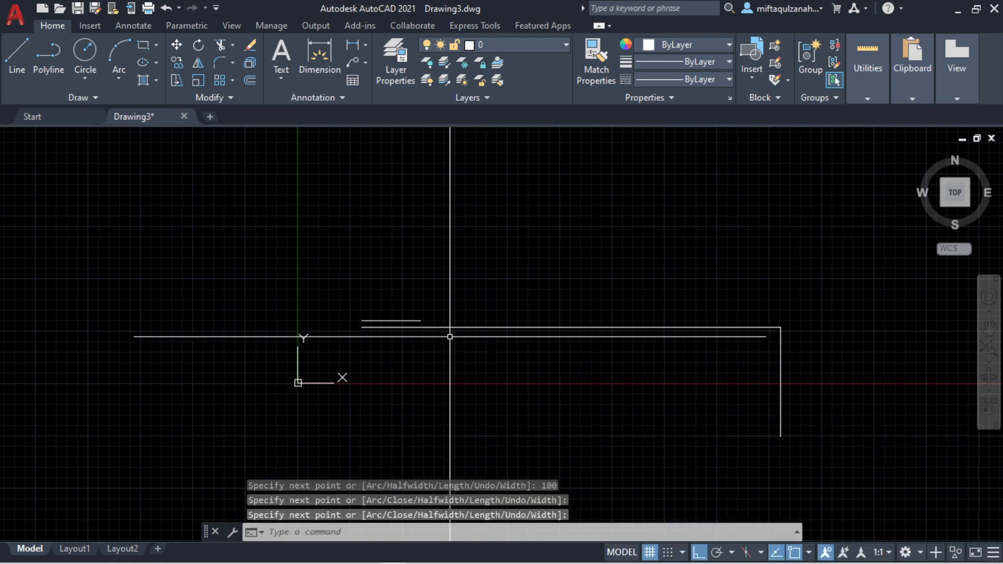
key("Escape")
key("Escape")
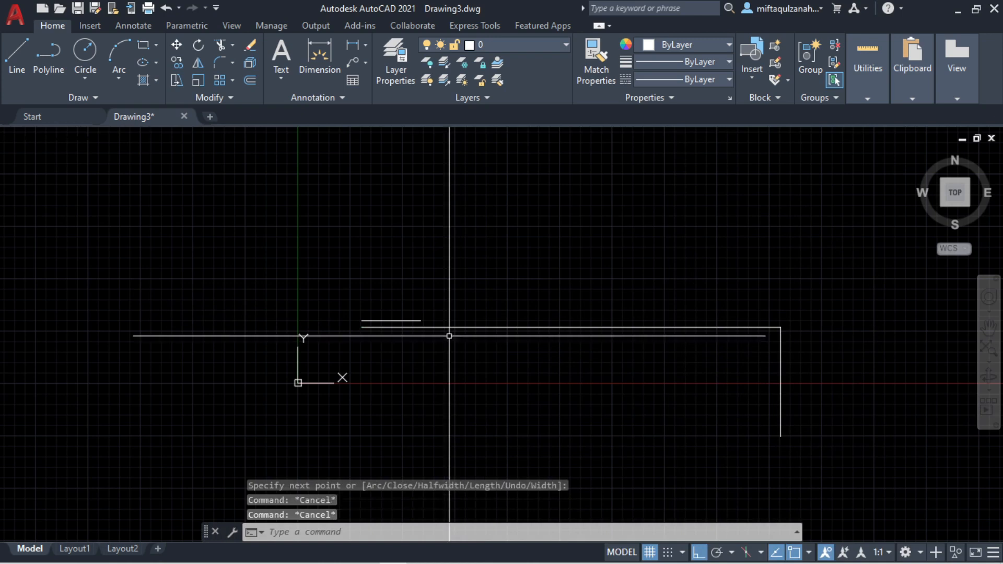
- Draw two connected lines above the polyline, a long horizontal one to the right and a shorter vertical one upward
type("l")
key("Return")
left_click(396, 293)
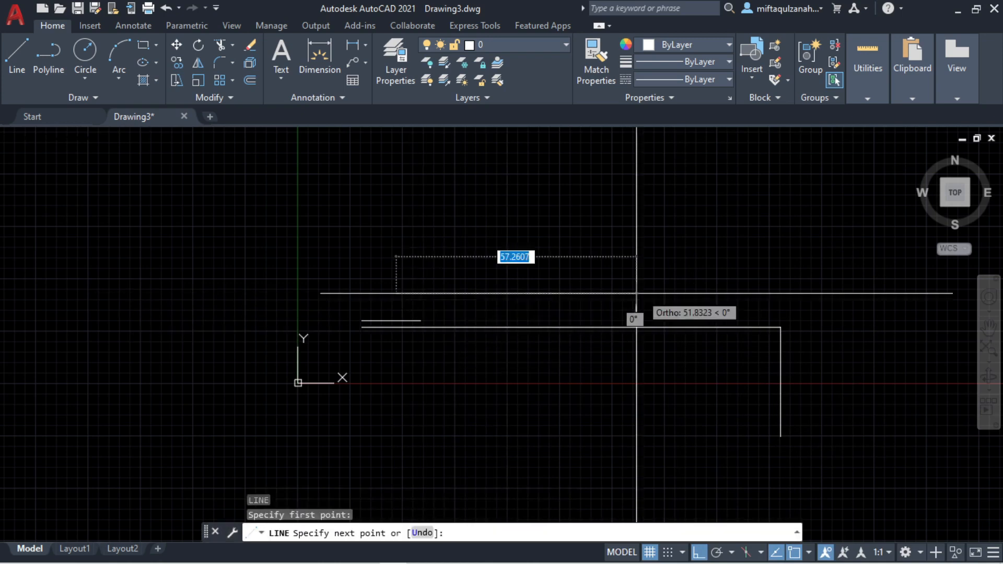
left_click(797, 293)
left_click(798, 220)
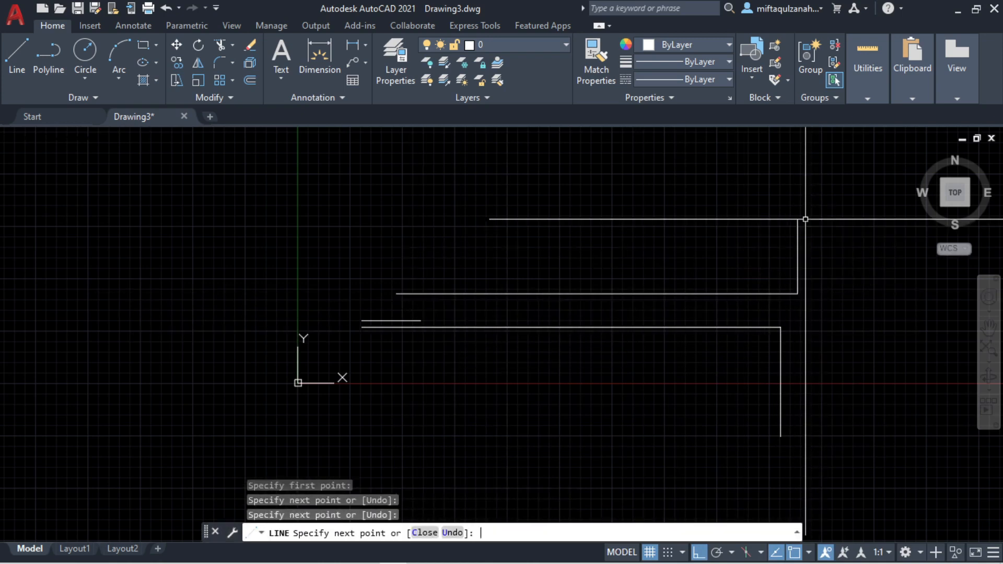
key("Return")
- Select the two separate lines and the L-shaped polyline in turn to compare how they select, clearing each selection
left_click(798, 270)
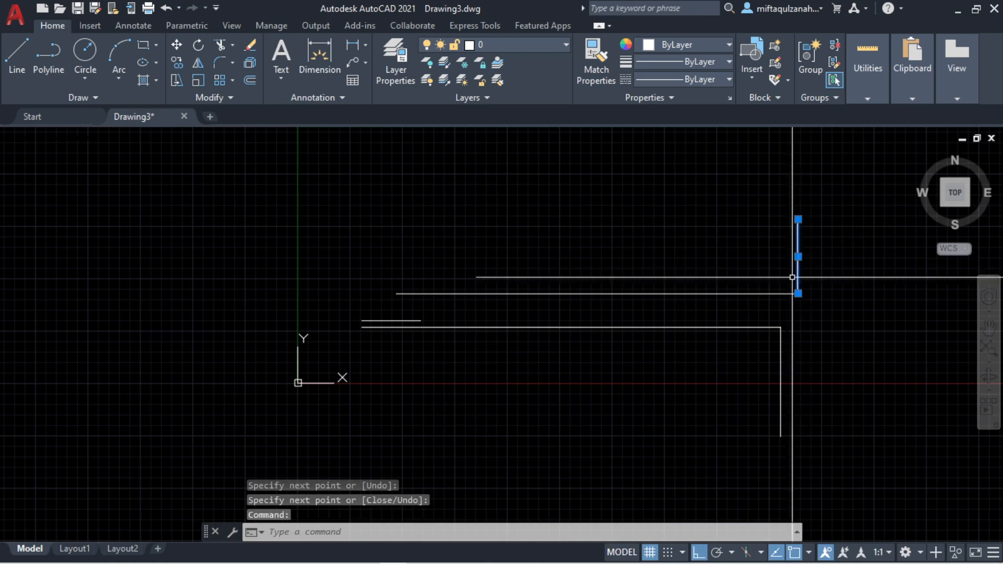
left_click(789, 293)
key("Escape")
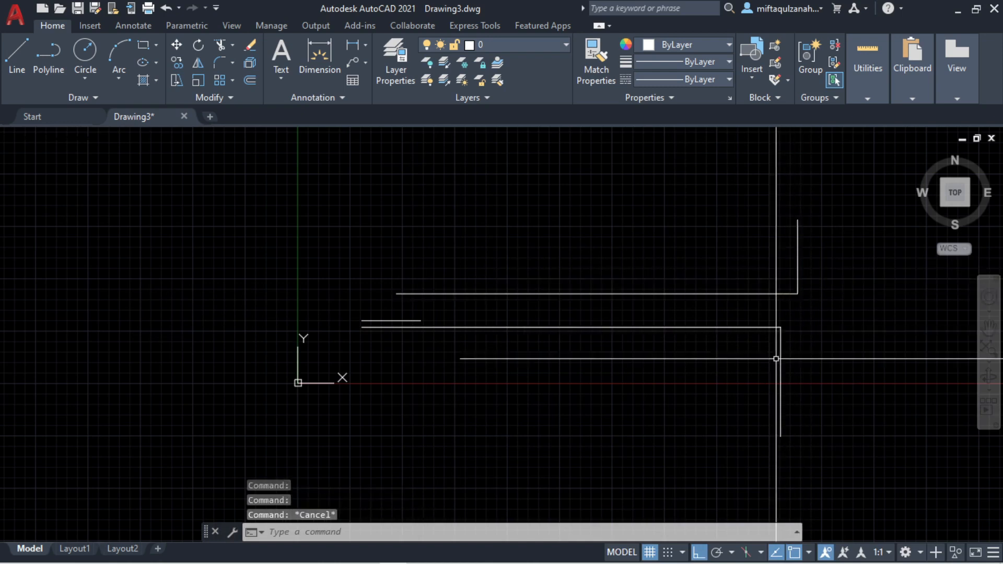
left_click(781, 361)
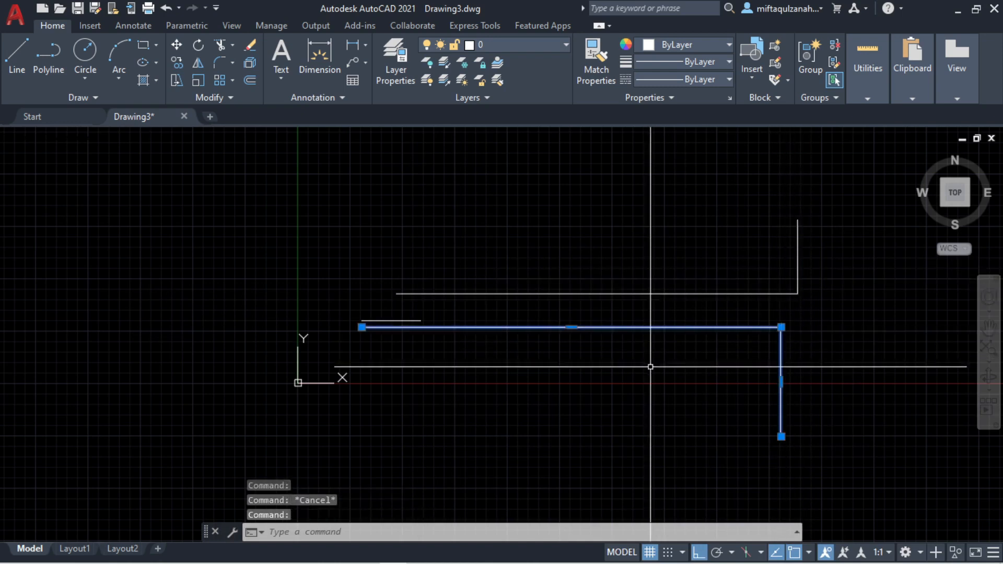
key("Escape")
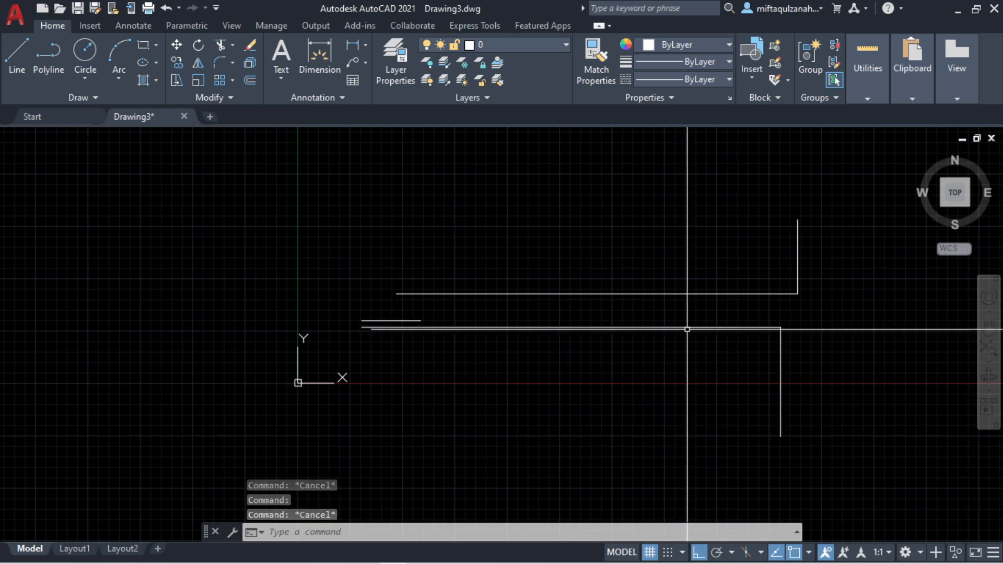
- Open the L-shaped polyline for editing and set the width of all its segments to 7
left_click(688, 329)
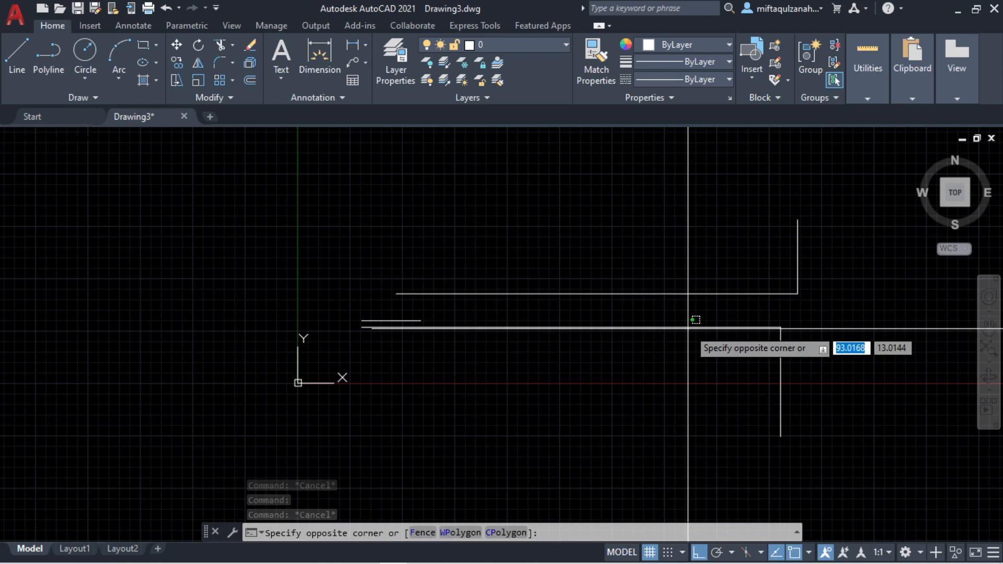
key("Escape")
key("Escape")
double_click(688, 327)
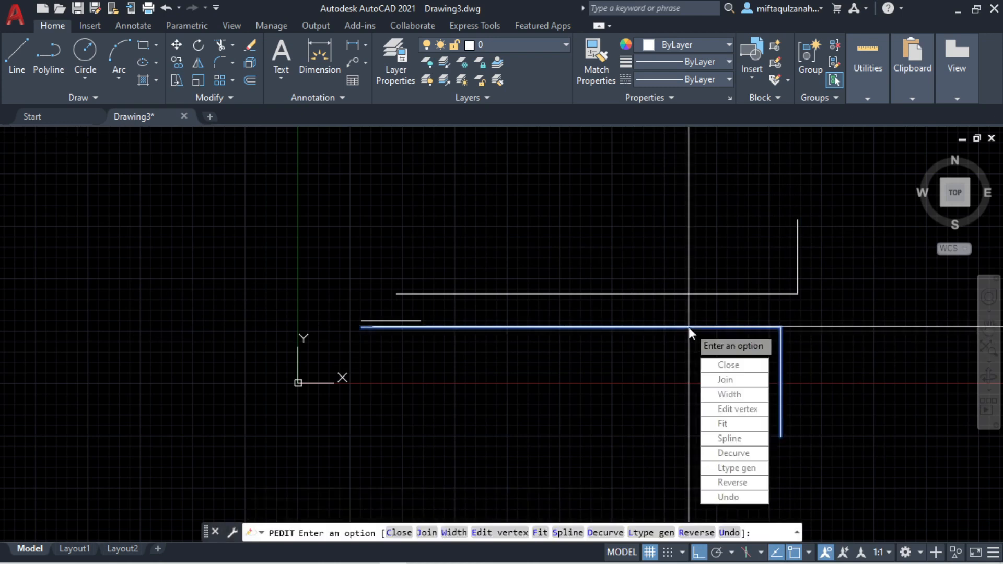
left_click(739, 398)
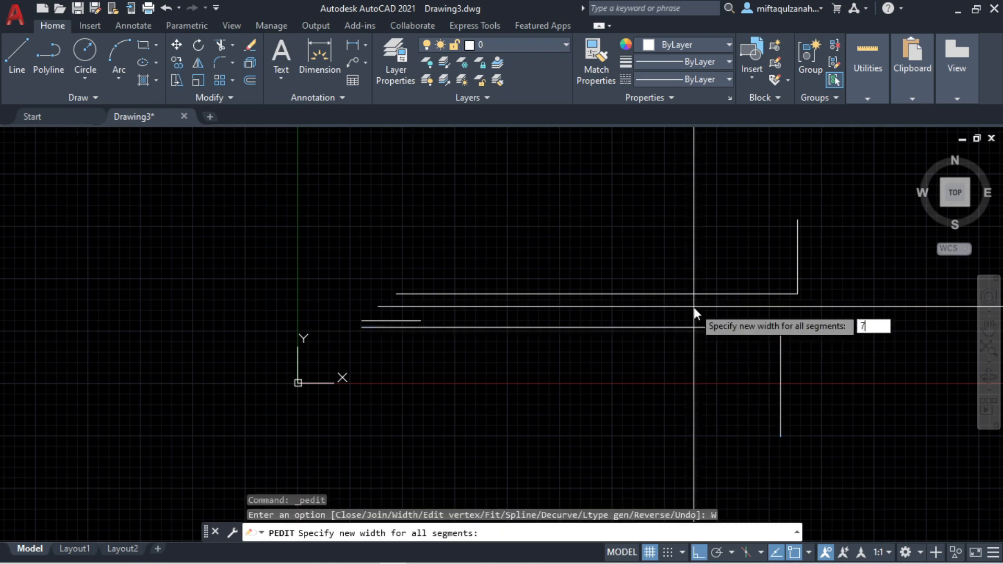
type("7")
key("Return")
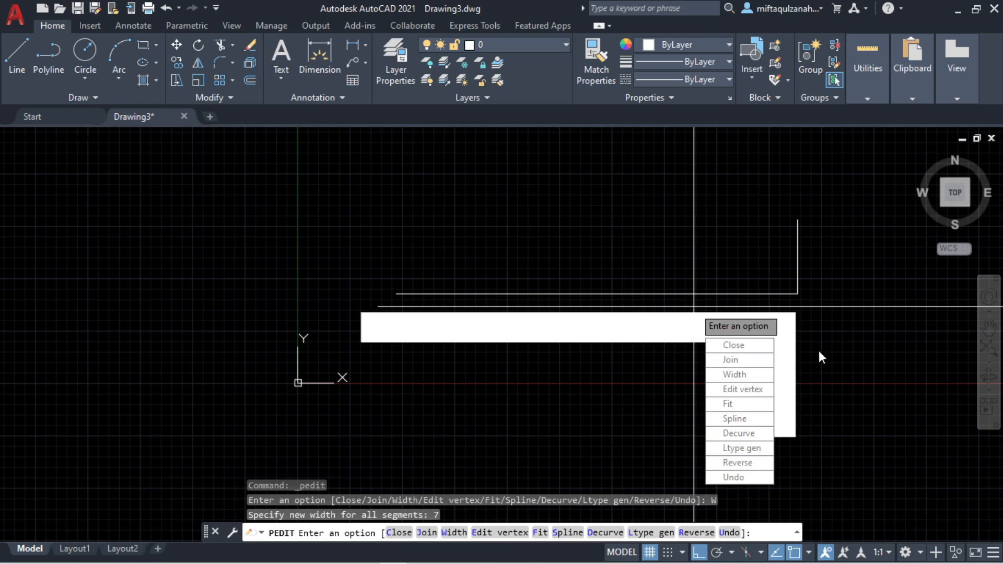
- Set the polyline's width to 1, change it to 0, and end the polyline editing
type("w")
key("Return")
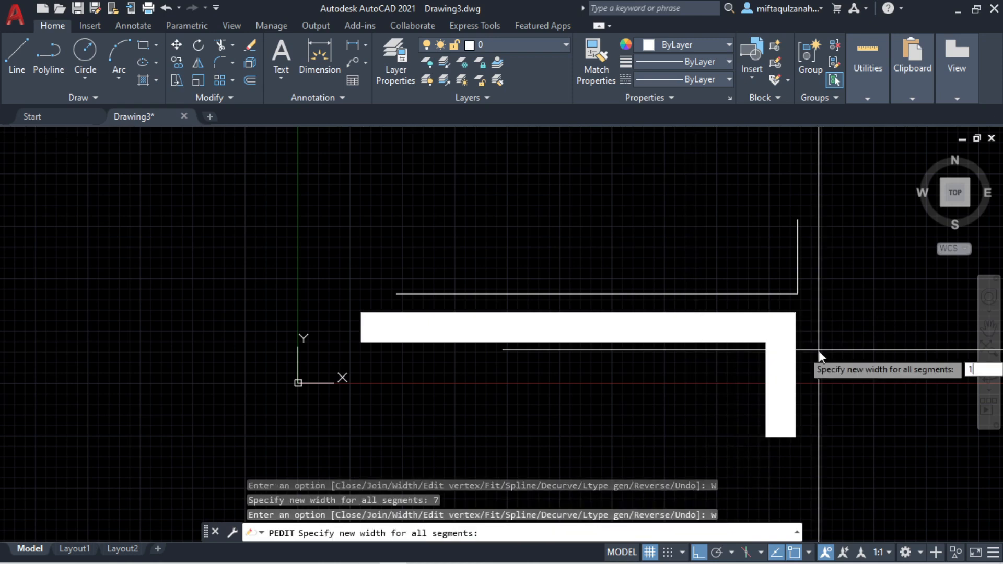
key("Return")
type("w")
key("Return")
type("0")
key("Return")
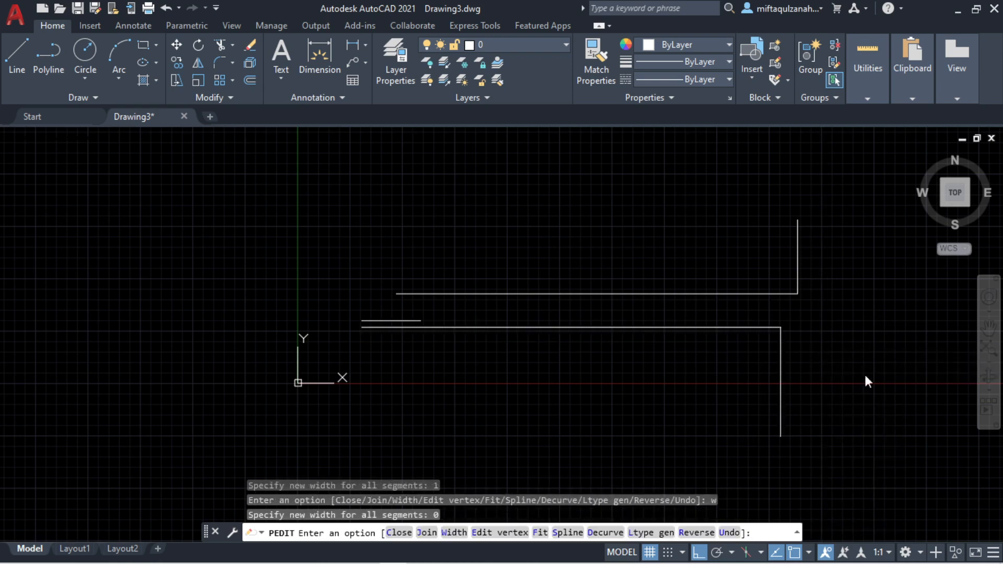
key("Escape")
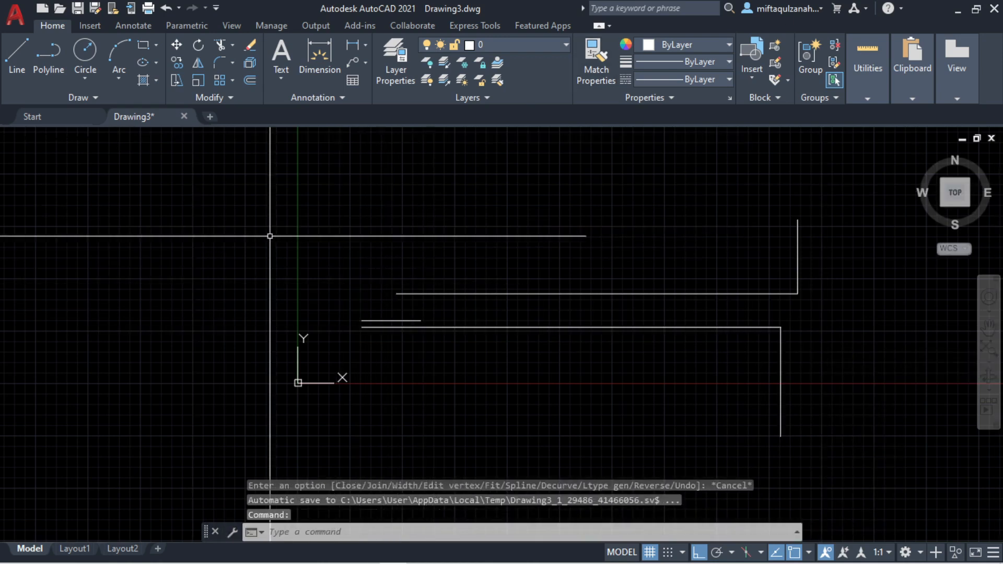
- Draw a circle with radius 10 above the start of the upper horizontal line and leave it deselected
left_click(80, 53)
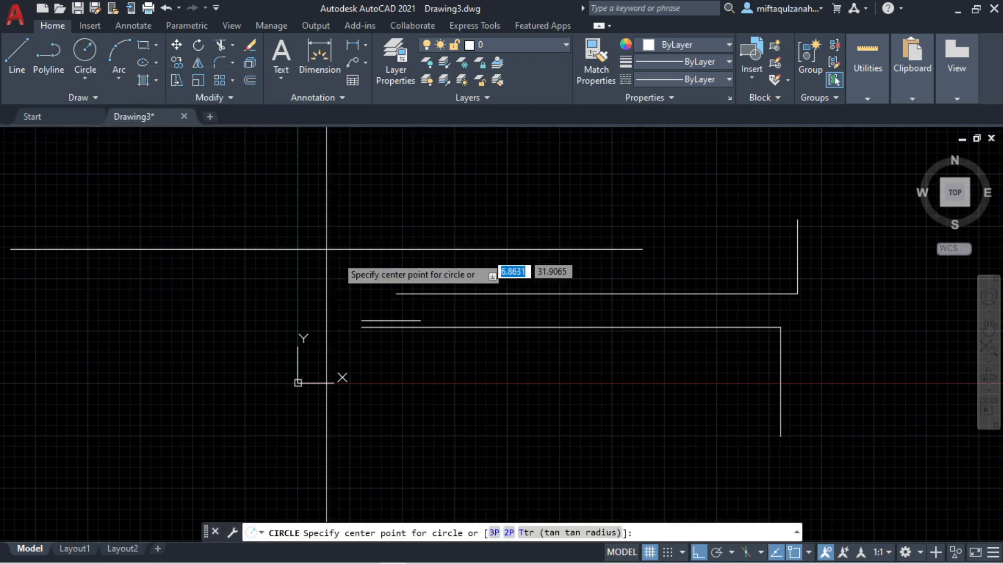
key("Escape")
type("c")
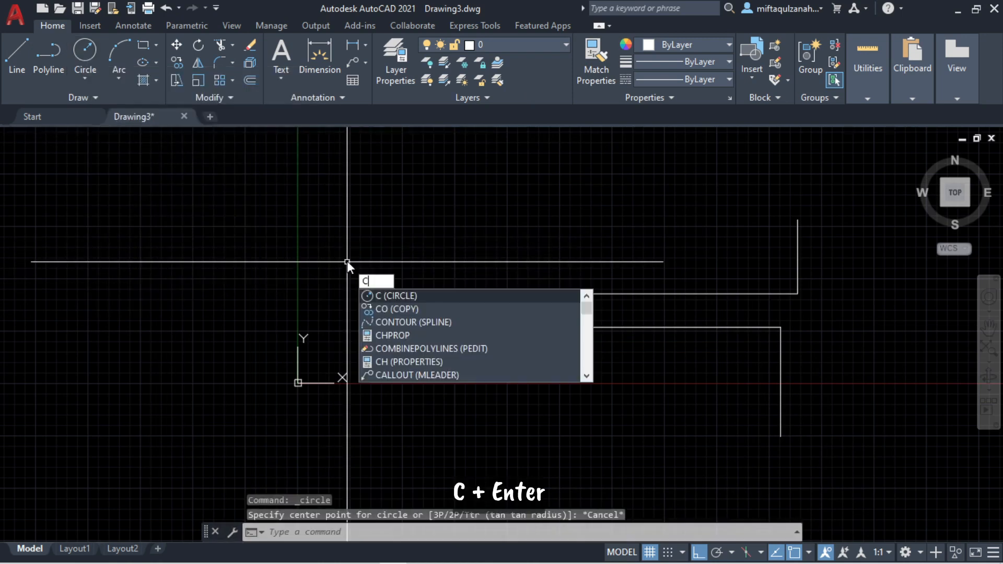
key("Return")
left_click(417, 251)
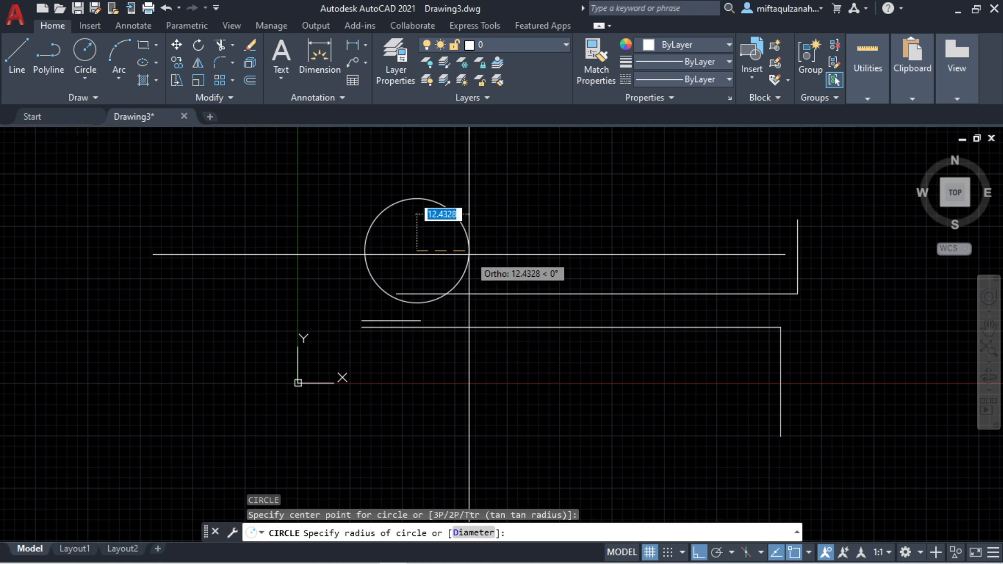
type("10")
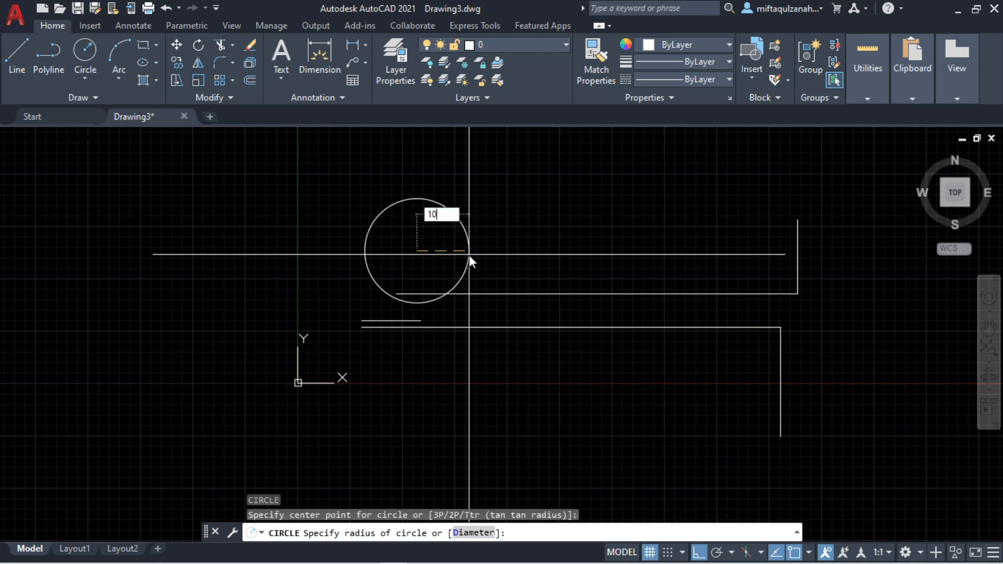
key("Return")
left_click(458, 251)
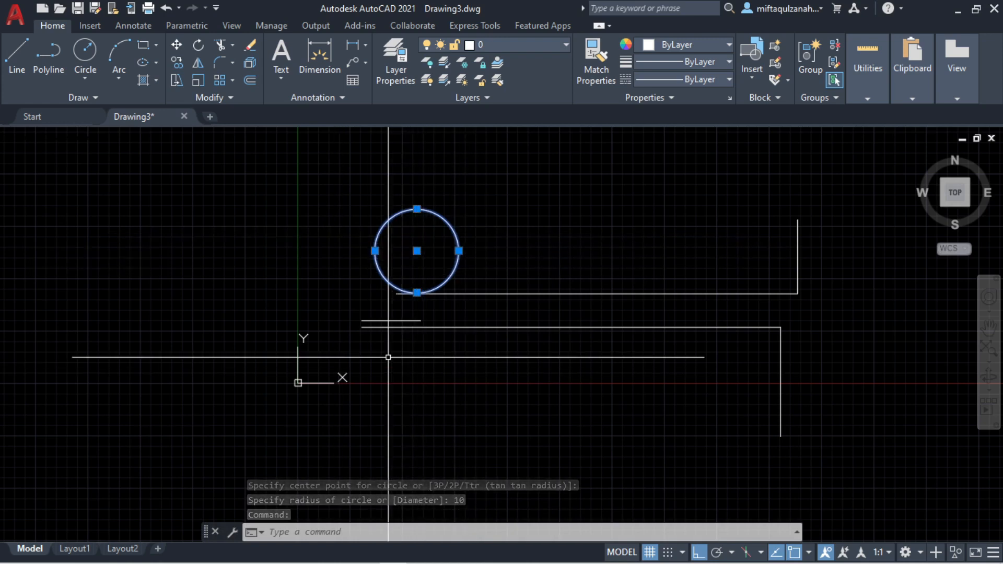
key("Escape")
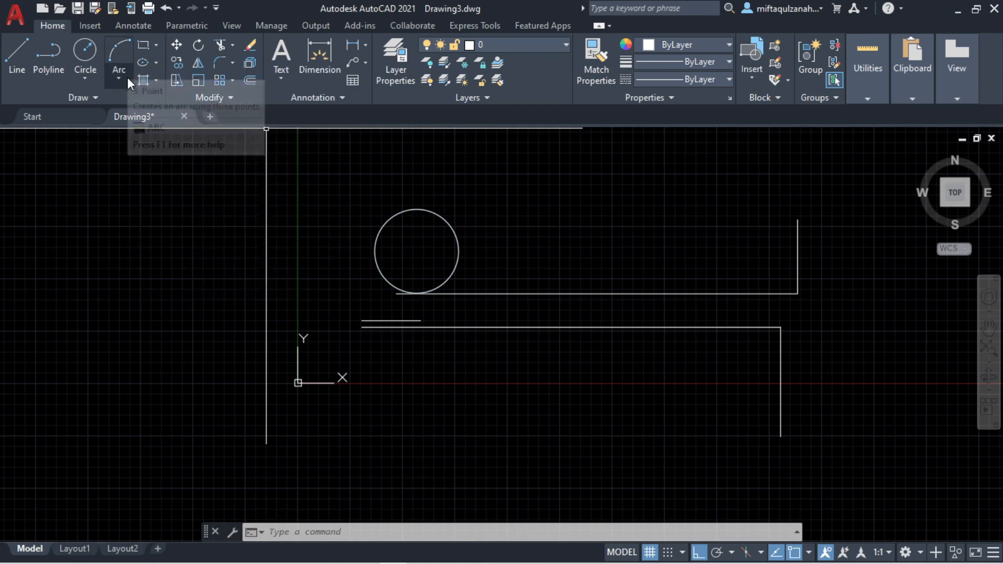
left_click(128, 77)
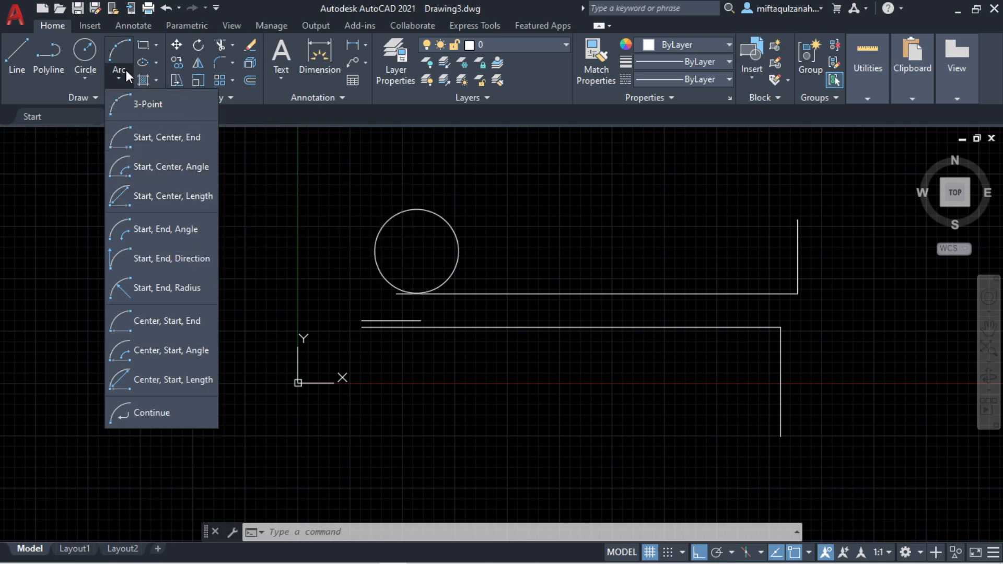
left_click(157, 45)
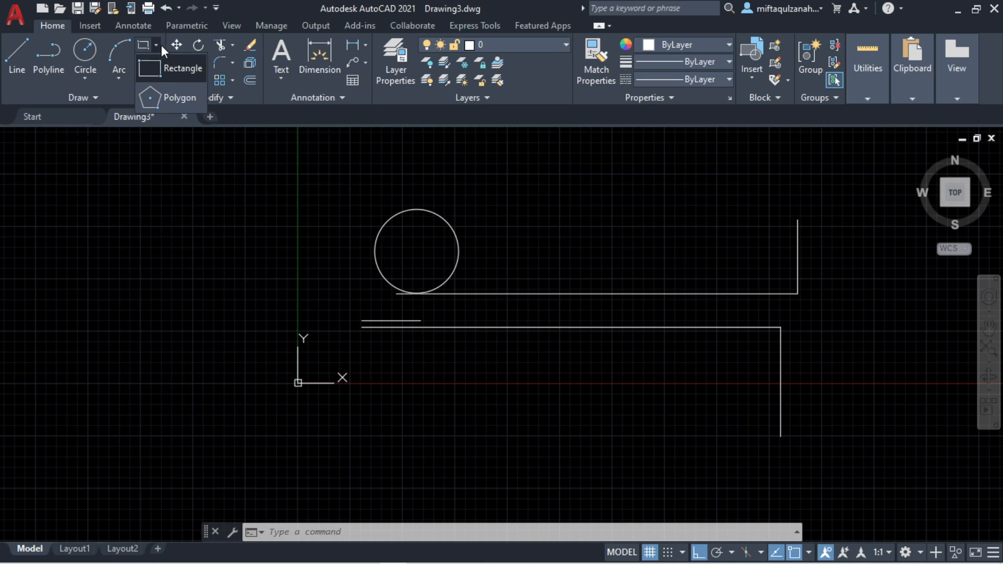
left_click(146, 46)
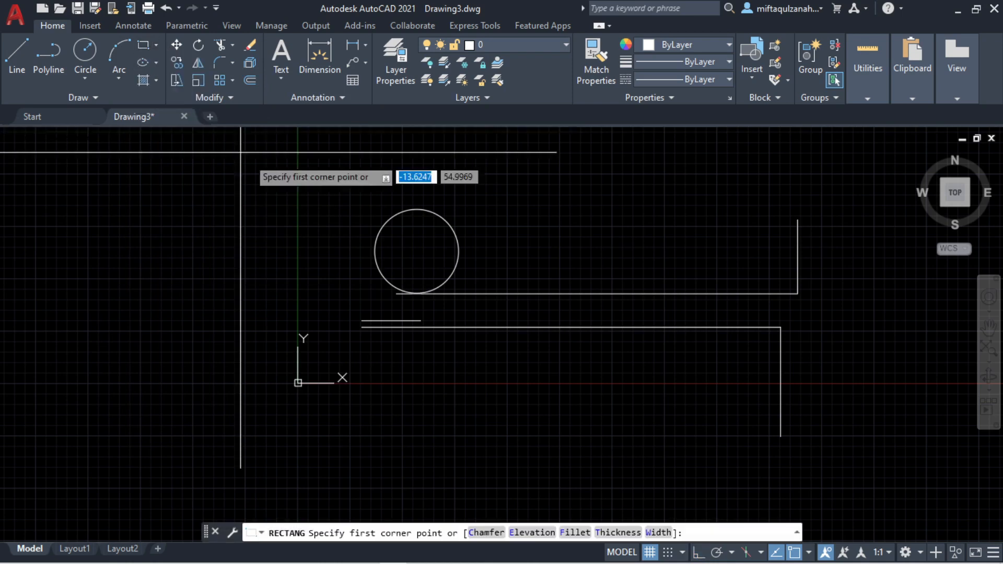
left_click(510, 256)
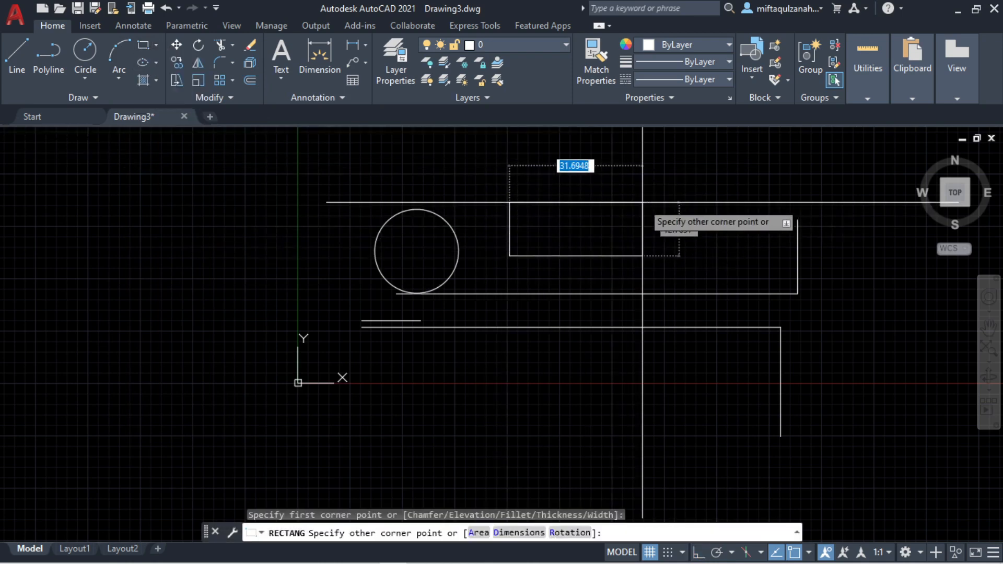
key("Escape")
- Draw a 100 by 50 rectangle to the right of the circle, starting from its lower-left corner above the long horizontal line
type("re")
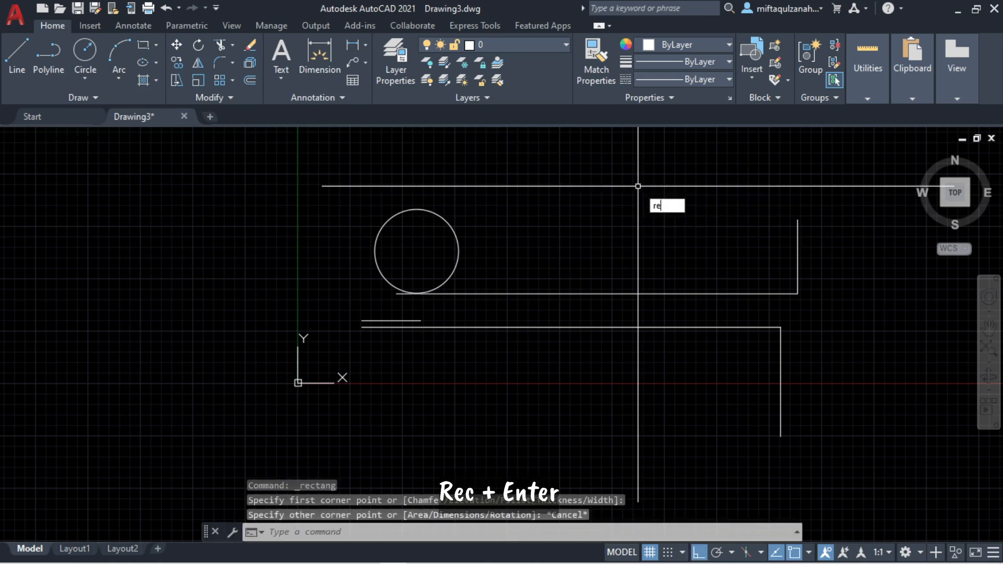
type("c")
key("Return")
left_click(572, 255)
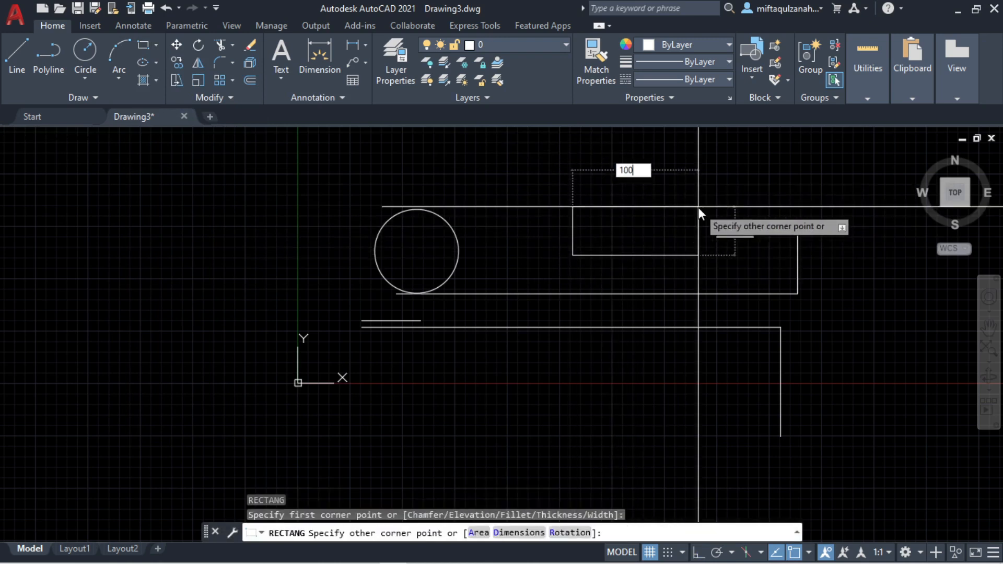
type("100")
key("Tab")
key("Return")
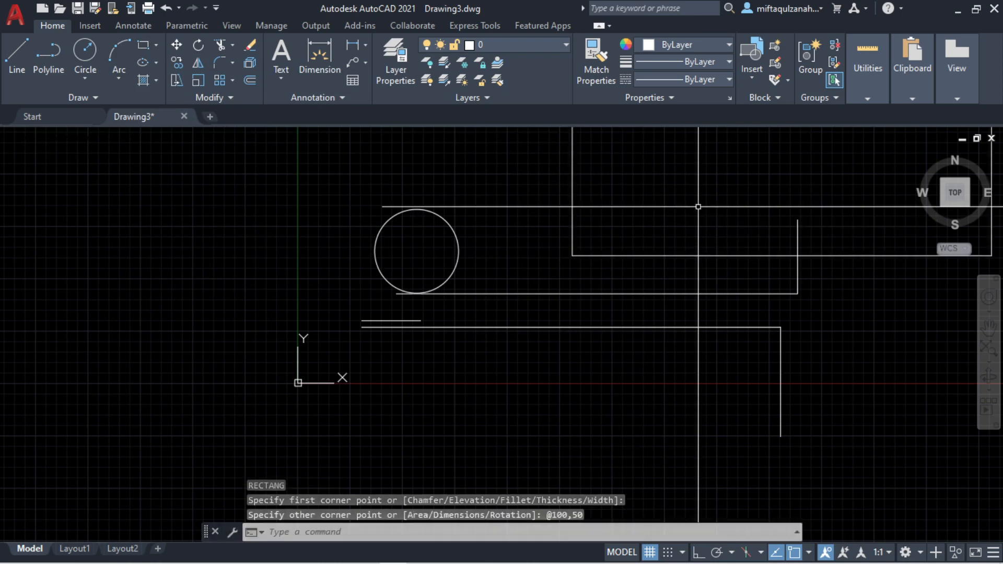
scroll(657, 238, "down", 9)
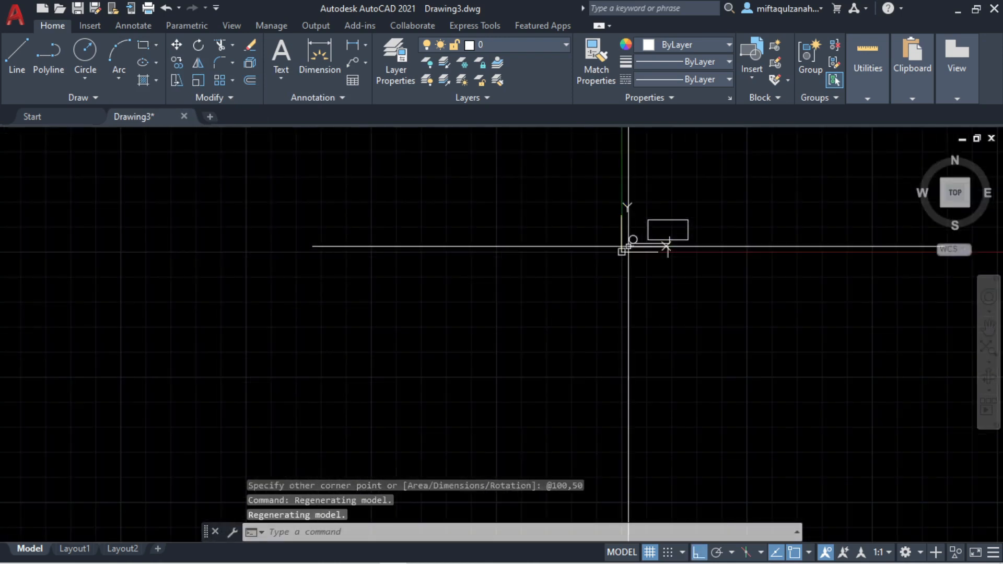
scroll(702, 230, "up", 2)
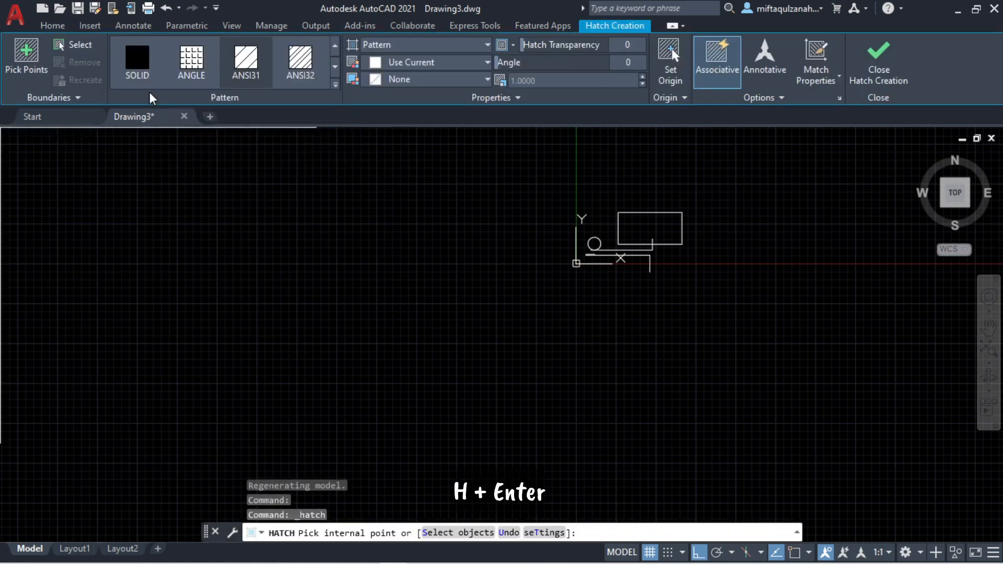
- Hatch the inside of the 100 by 50 rectangle with the ANSI32 pattern
left_click(306, 84)
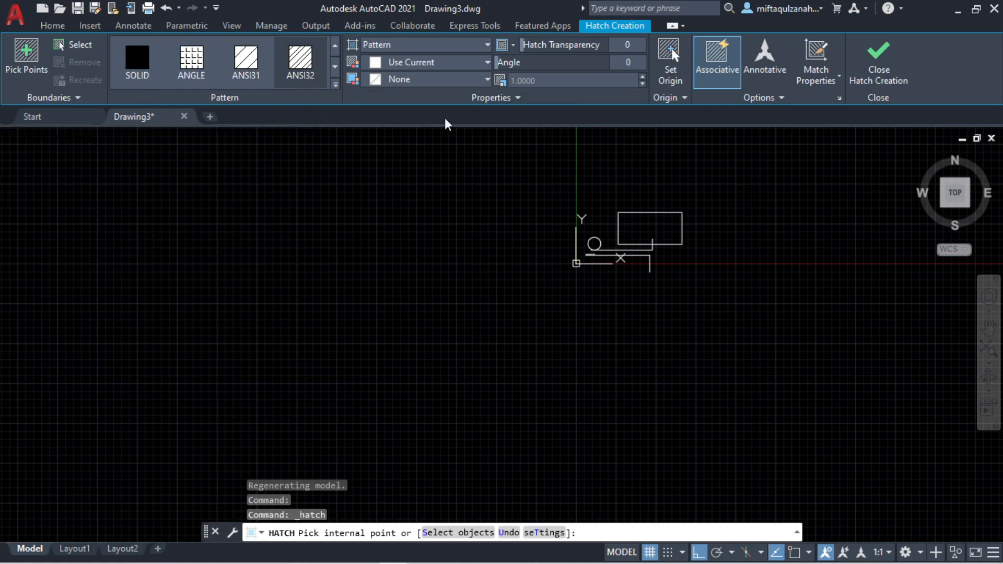
left_click(657, 227)
scroll(657, 224, "up", 6)
scroll(622, 220, "down", 4)
scroll(629, 212, "up", 2)
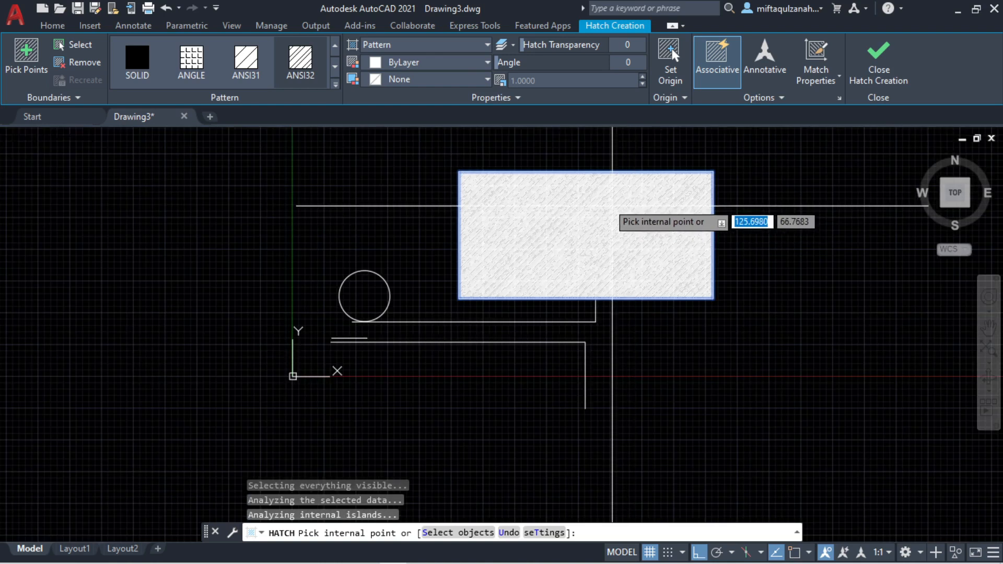
- Set the scale of the rectangle's hatch pattern to 20000
left_click(554, 81)
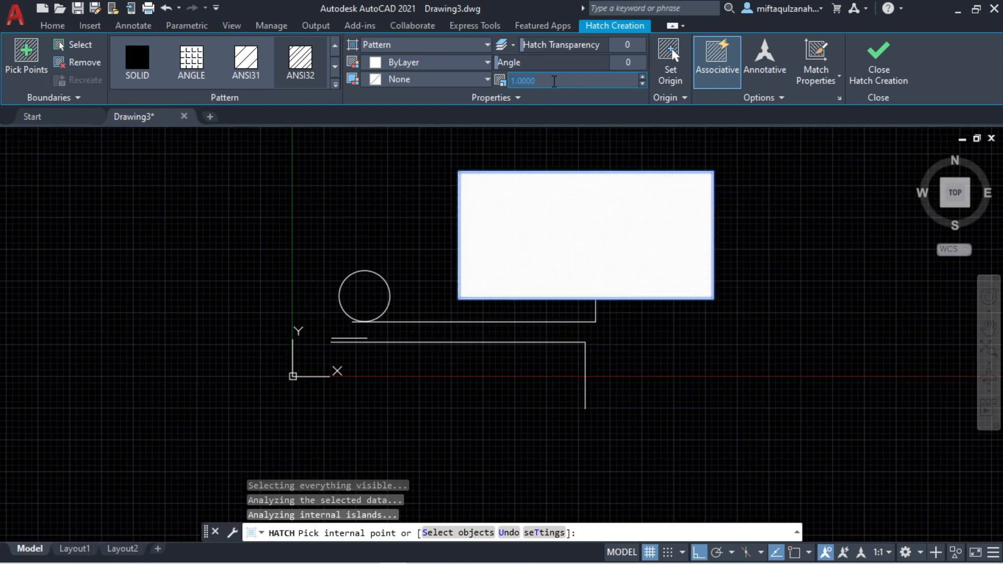
key("Return")
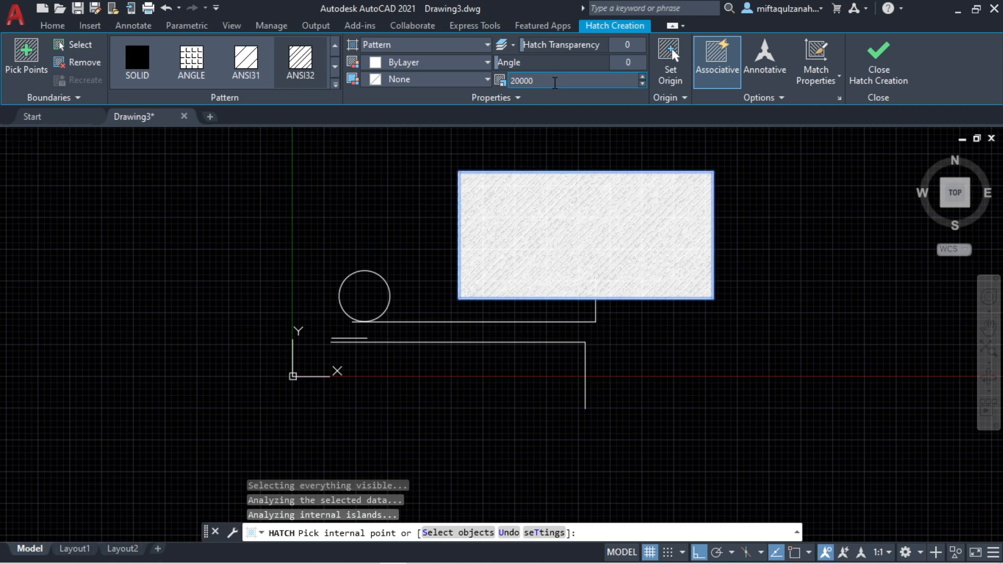
scroll(548, 224, "up", 4)
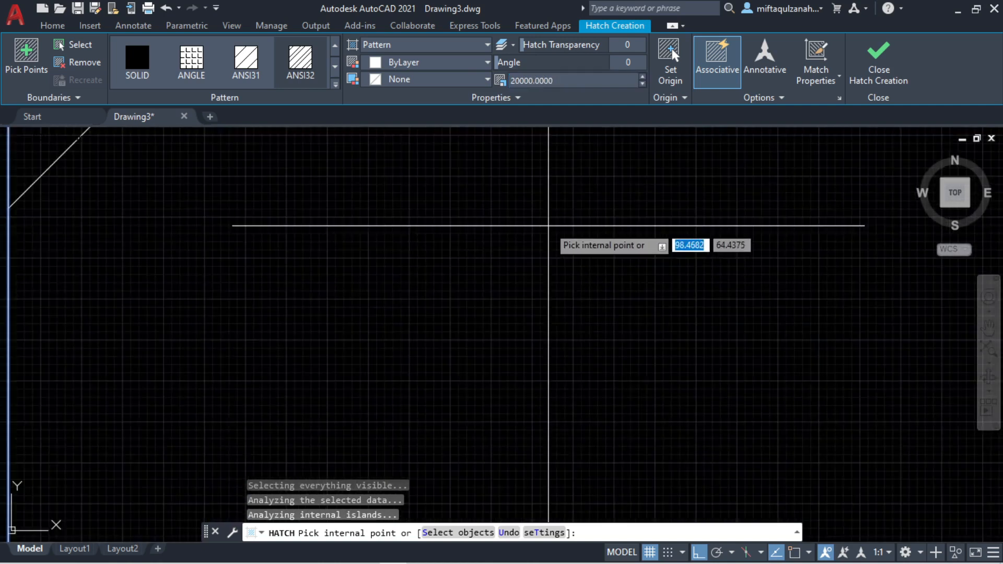
- Set the rectangle's hatch pattern scale to 20 and end the hatch command
scroll(549, 223, "down", 2)
left_click(546, 80)
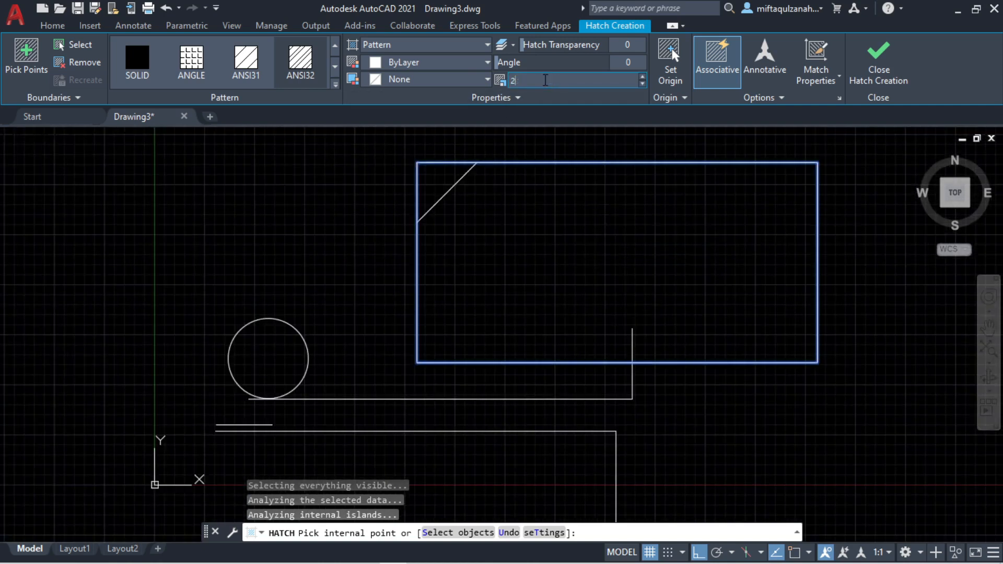
type("20")
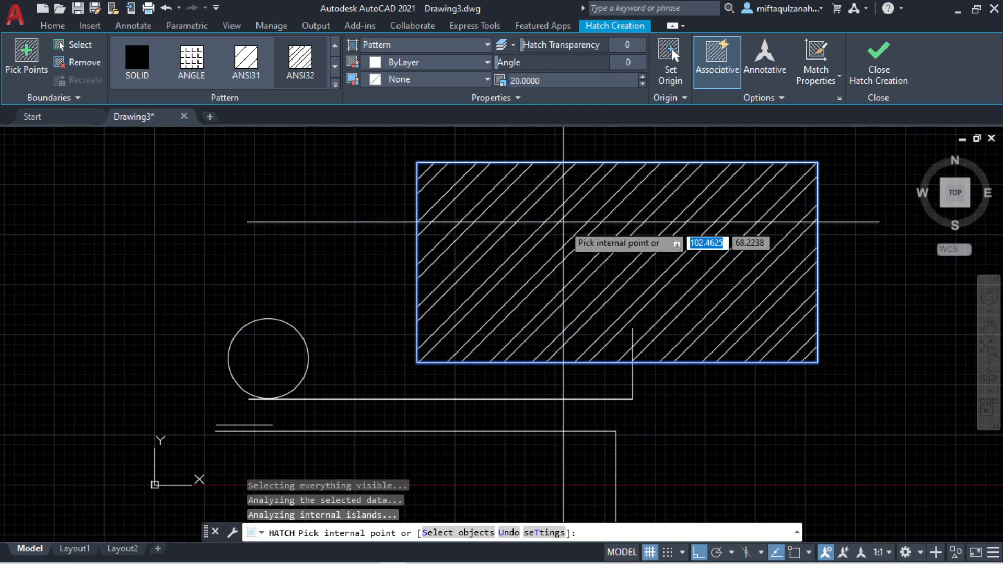
key("Escape")
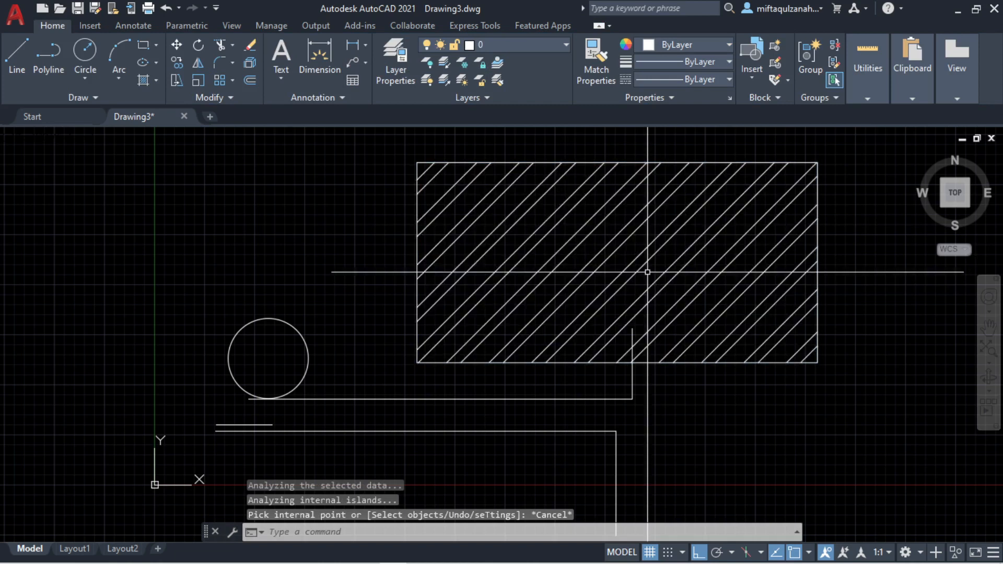
- Set the angle of the rectangle's existing hatch to 45 and deselect it
left_click(650, 263)
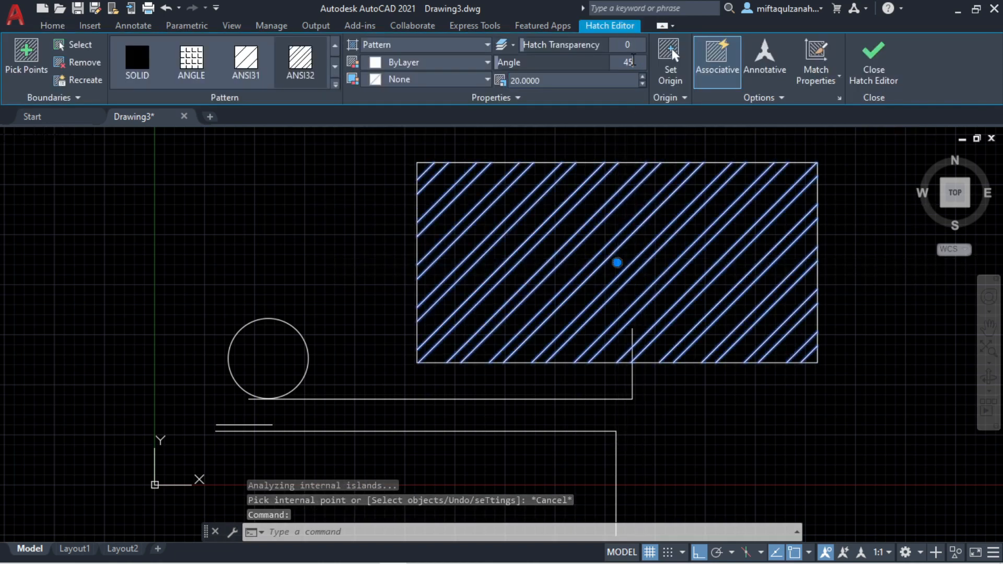
left_click(633, 61)
type("45")
key("Return")
key("Escape")
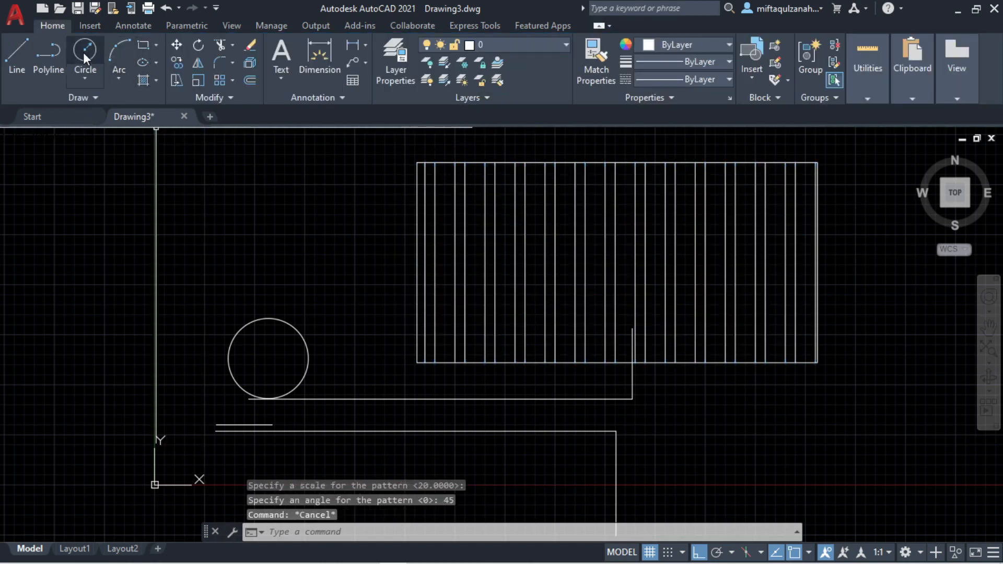
left_click(137, 98)
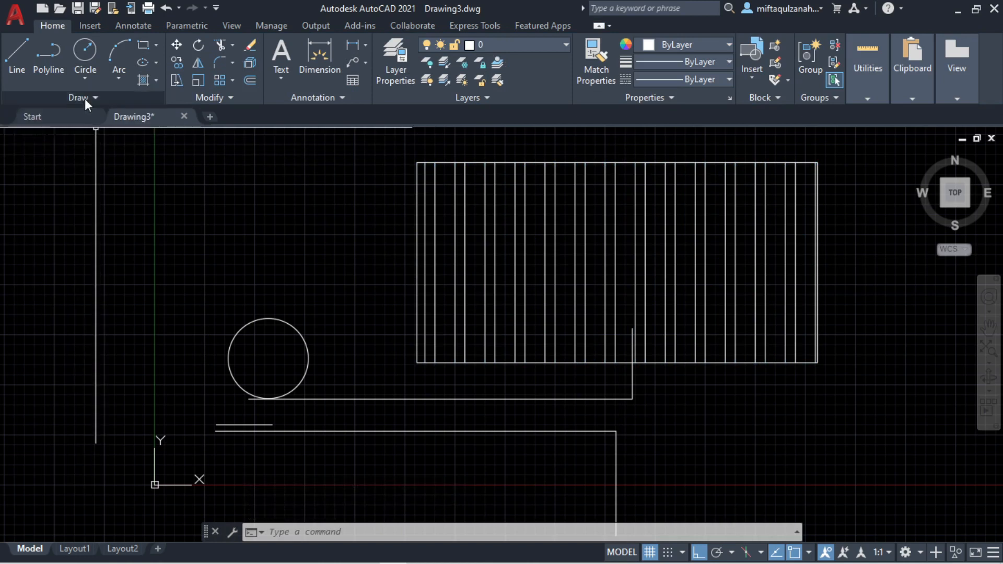
key("Escape")
key("Escape")
key("Escape")
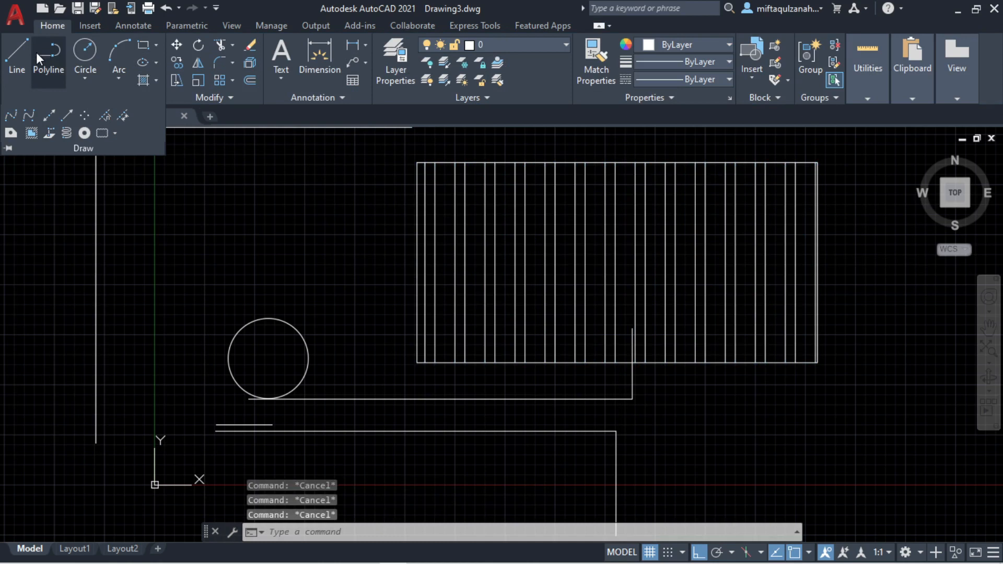
left_click(69, 149)
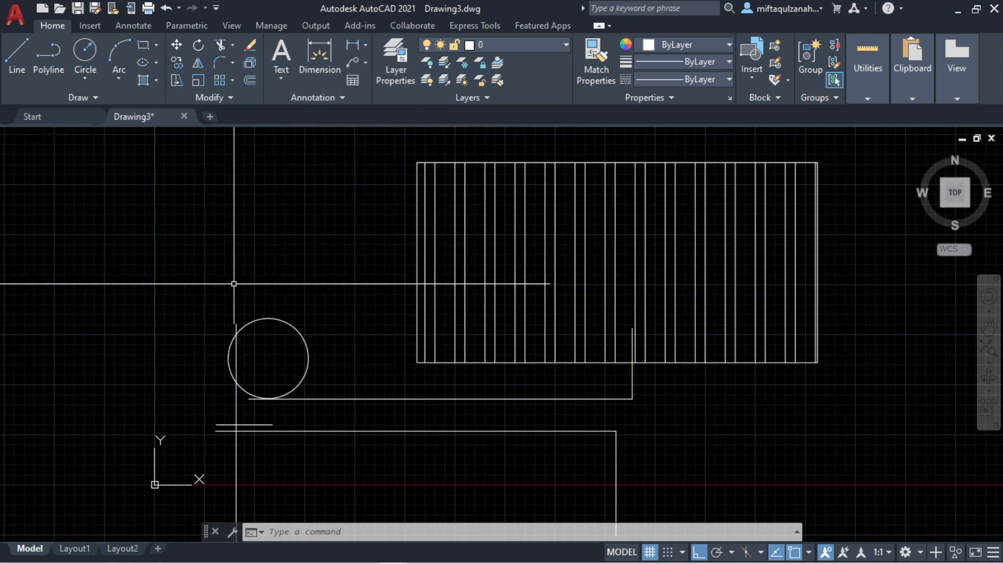
- Move the circle together with the short horizontal line straight across to the right side of the hatched rectangle
key("Return")
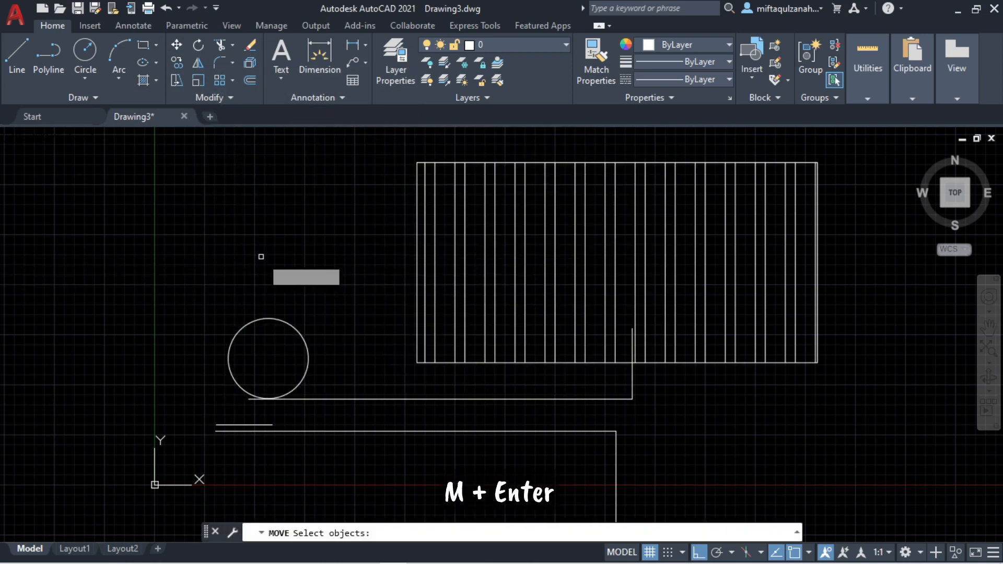
left_click(902, 406)
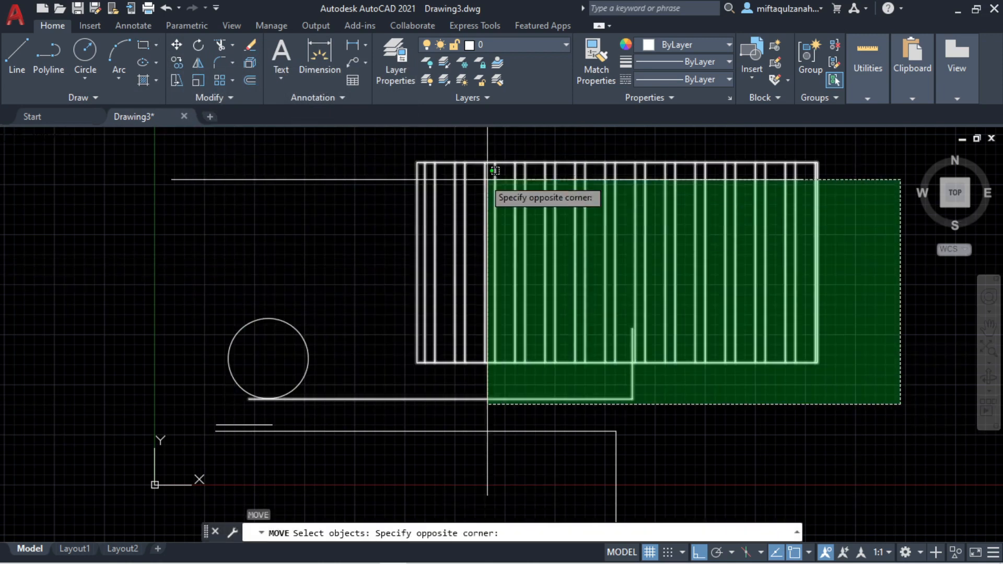
key("Escape")
left_click(158, 237)
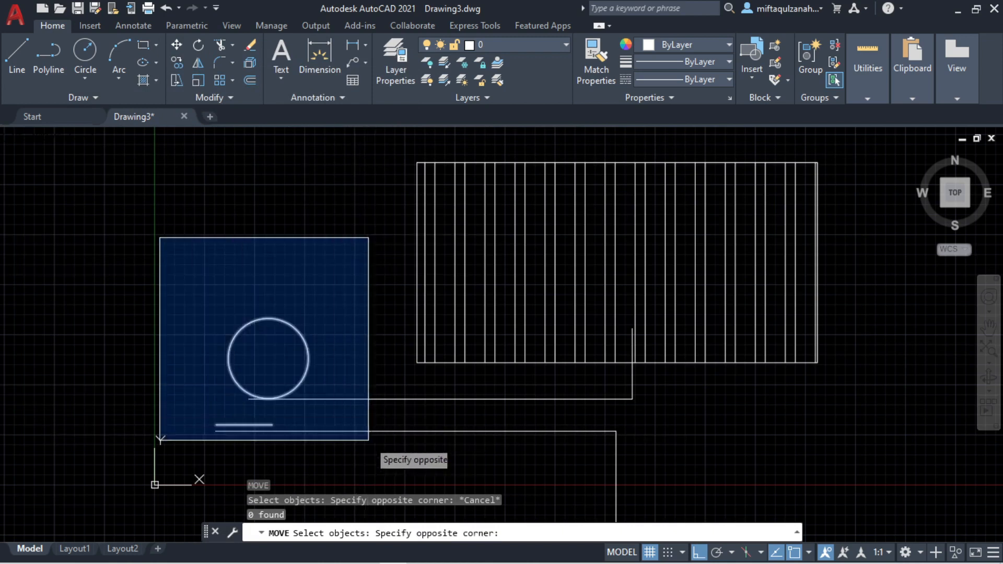
left_click(375, 441)
key("Return")
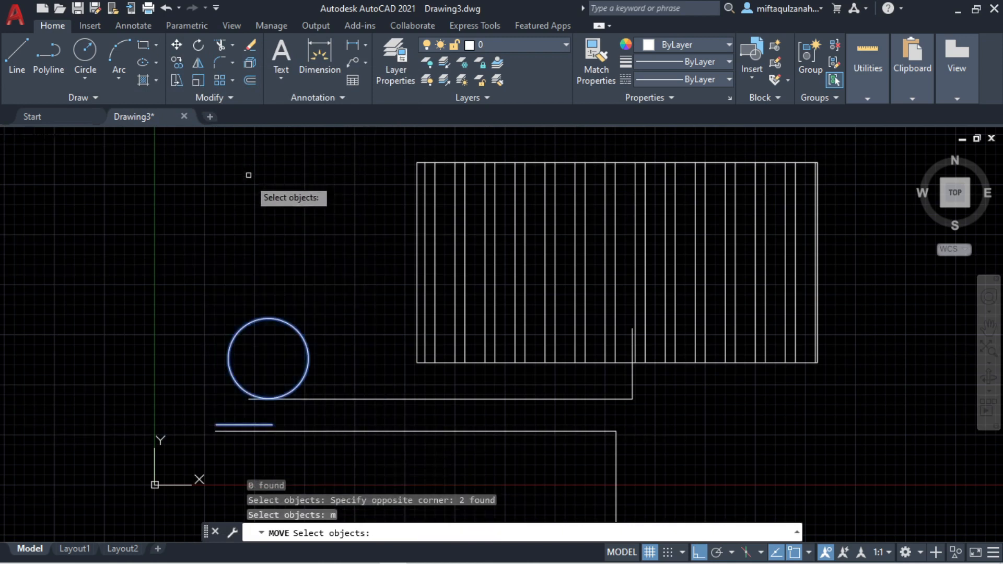
left_click(284, 285)
left_click(275, 287)
key("Return")
left_click(272, 285)
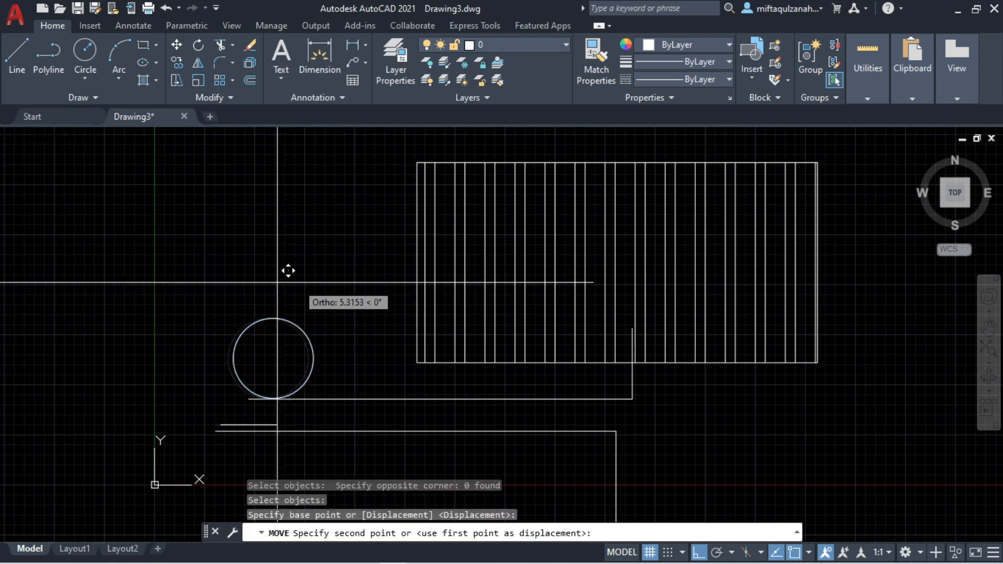
scroll(418, 290, "down", 8)
scroll(501, 308, "up", 6)
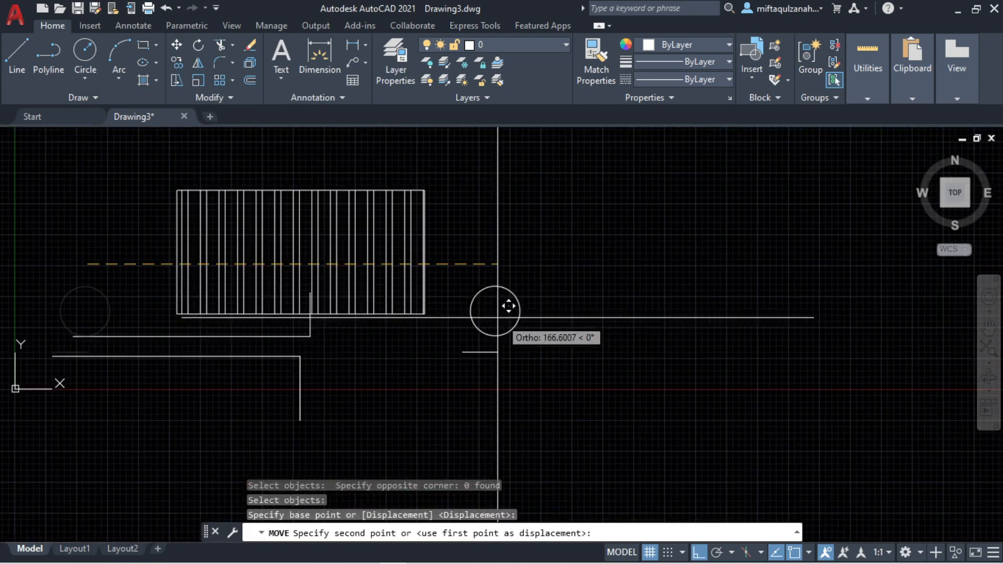
left_click(539, 259)
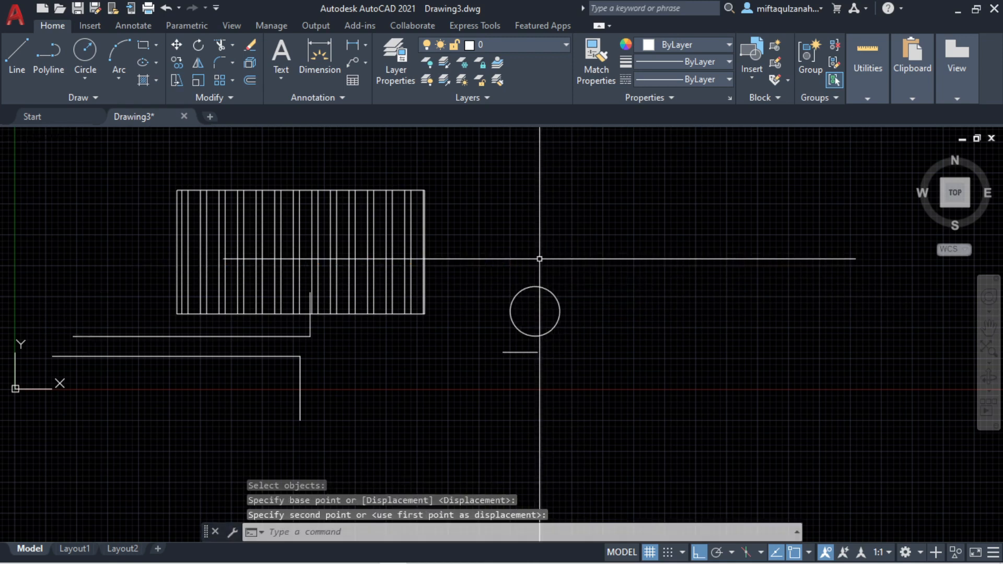
- Try to rotate the rectangle and its hatch by 90° about a point just outside the rectangle's lower-right corner
left_click(198, 47)
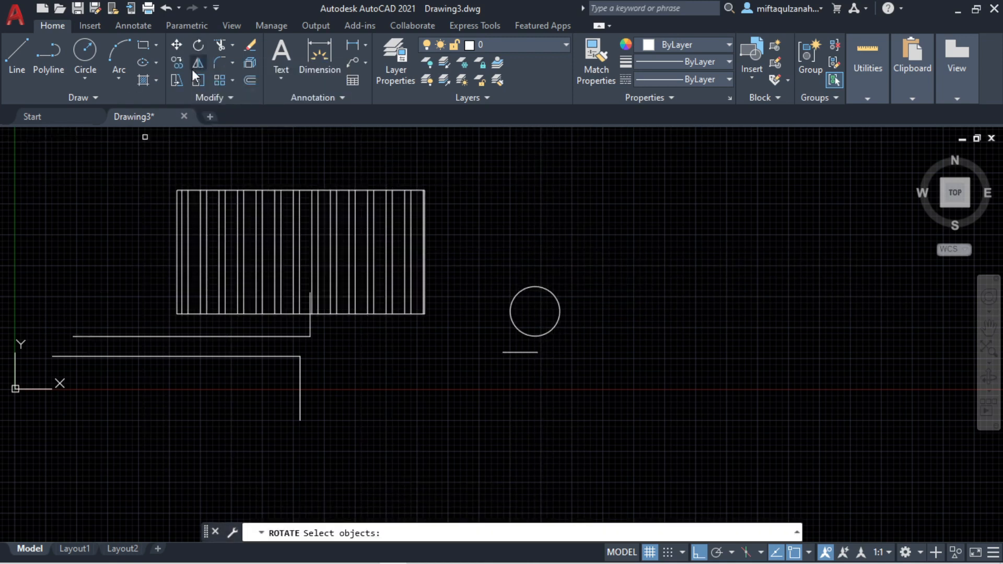
left_click(162, 168)
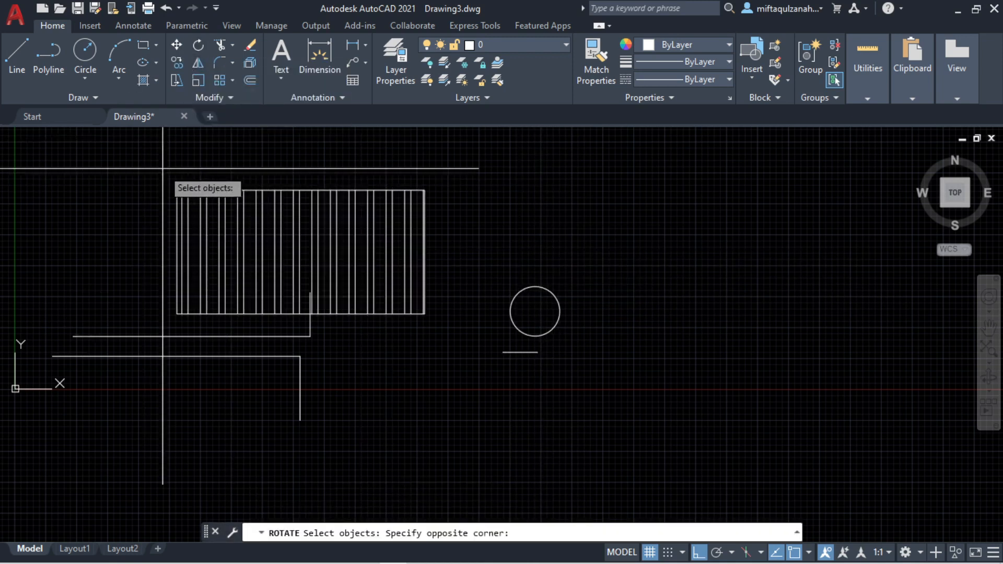
left_click(437, 330)
type("ro")
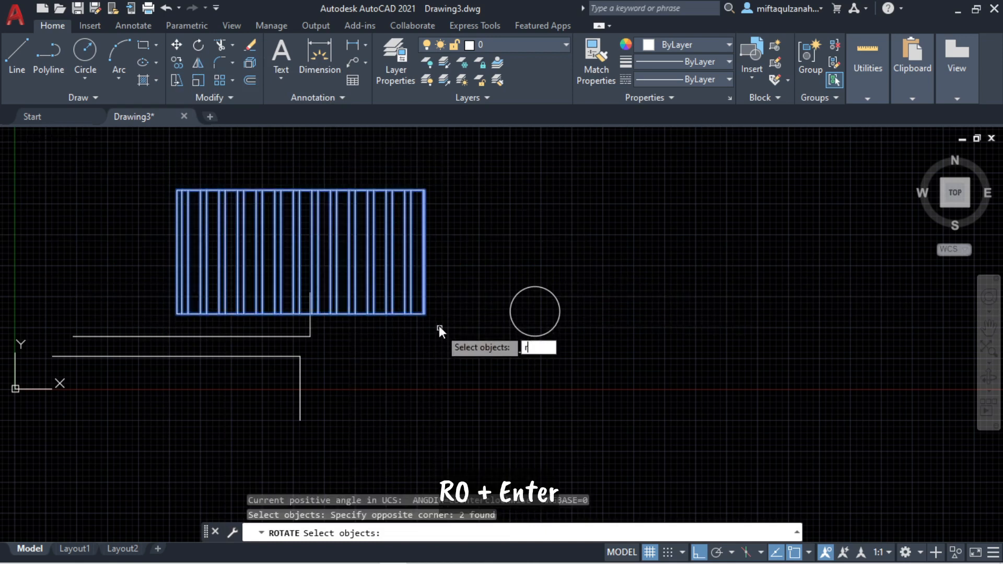
key("Return")
key("Return")
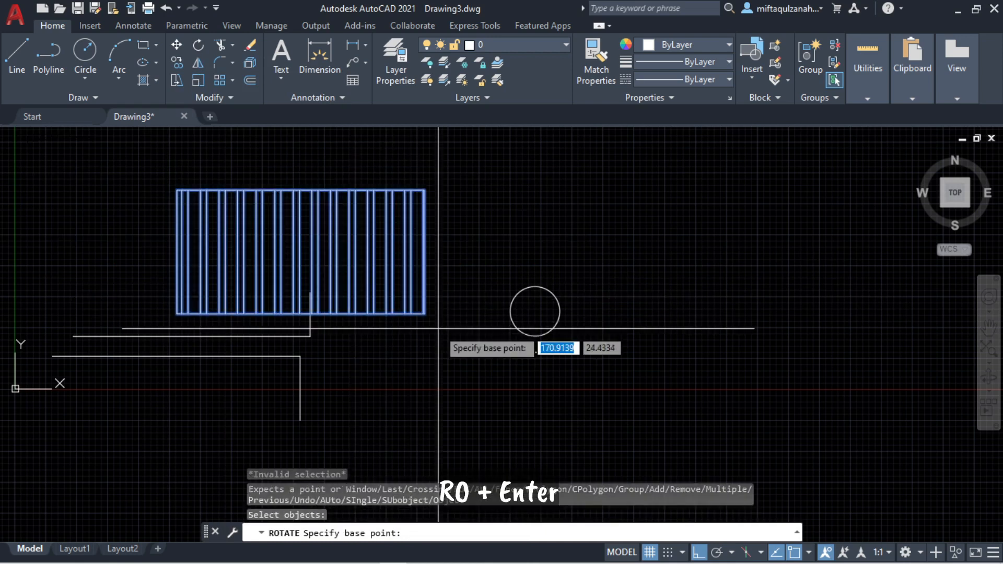
left_click(438, 329)
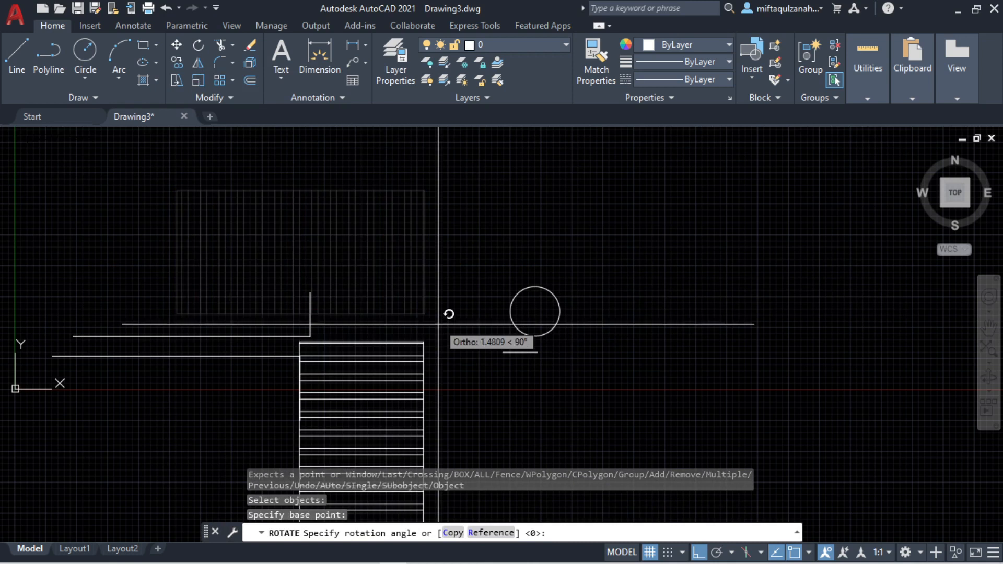
left_click(439, 191)
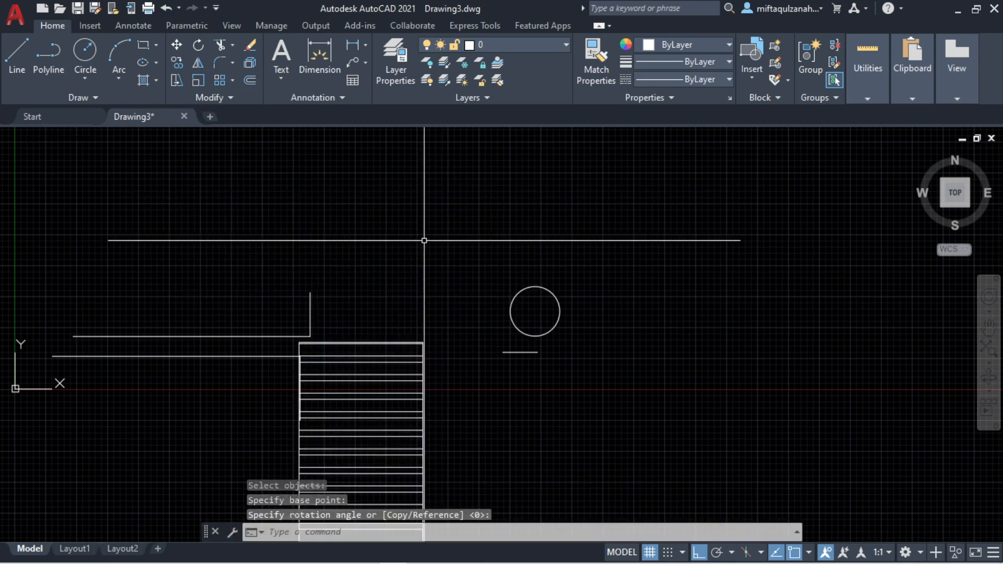
- Trim the part of the upper polyline's vertical segment that projects into the hatched rectangle, and end the trimming
left_click(223, 44)
left_click(231, 47)
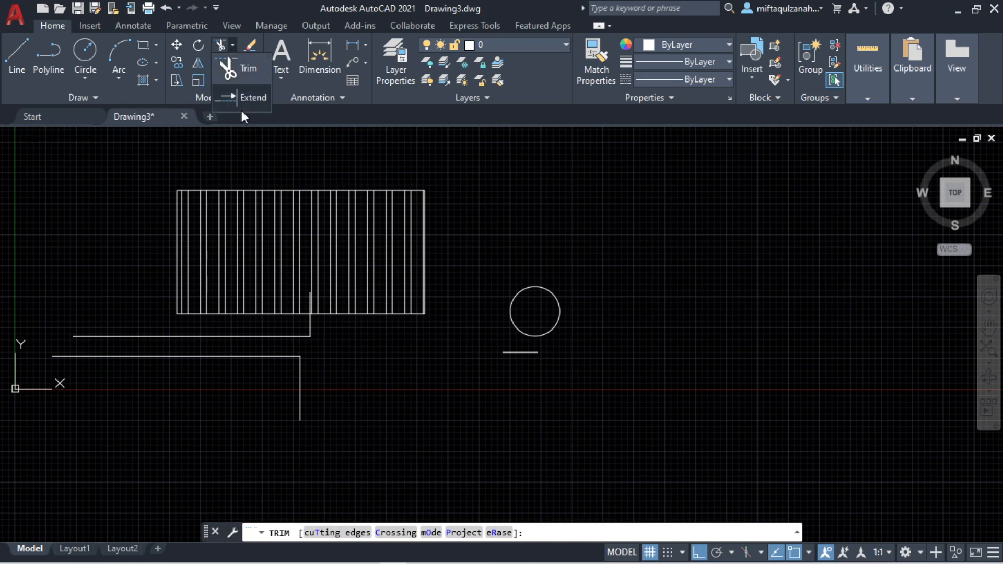
left_click(229, 68)
scroll(293, 324, "up", 8)
mouse_move(452, 257)
middle_mouse_down()
mouse_move(475, 342)
mouse_move(497, 360)
middle_mouse_up()
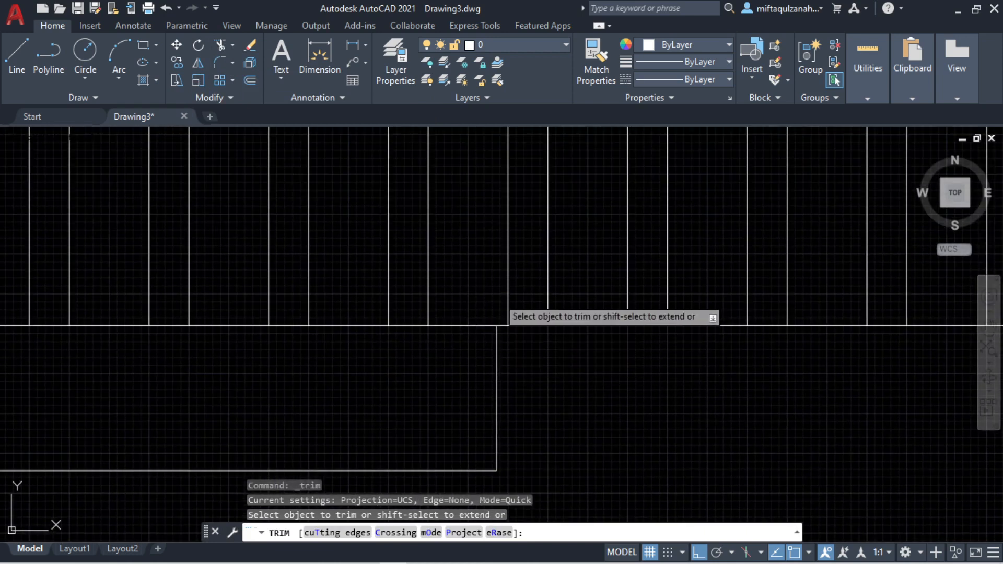
left_click(498, 299)
scroll(498, 309, "down", 6)
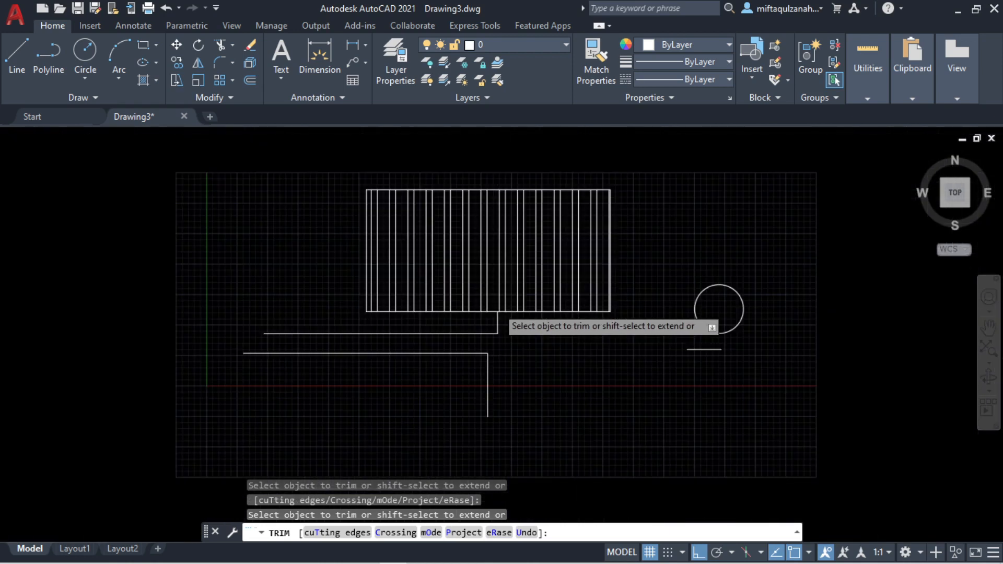
key("Escape")
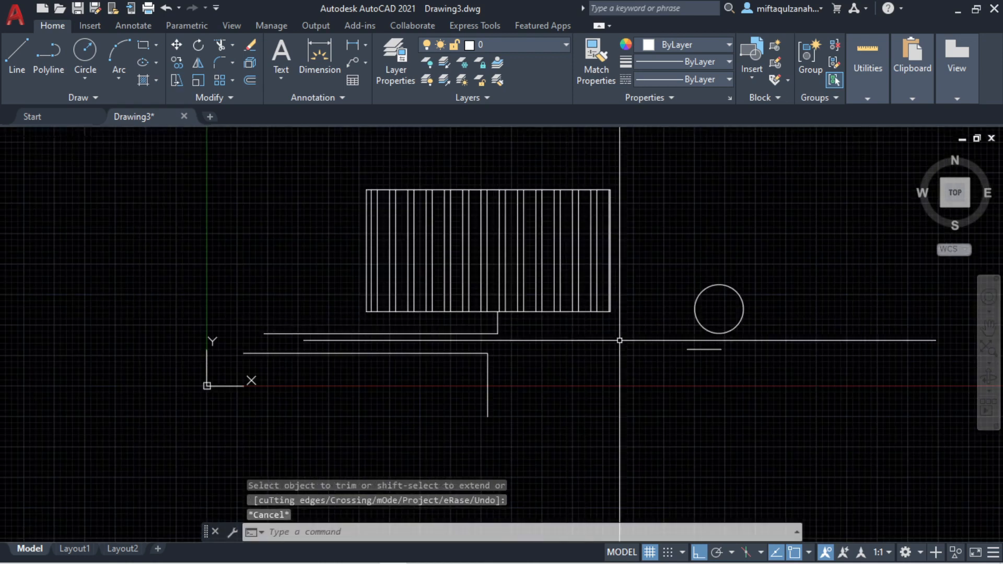
- Move the short horizontal line straight down, farther below the circle, and leave it deselected
scroll(712, 347, "up", 2)
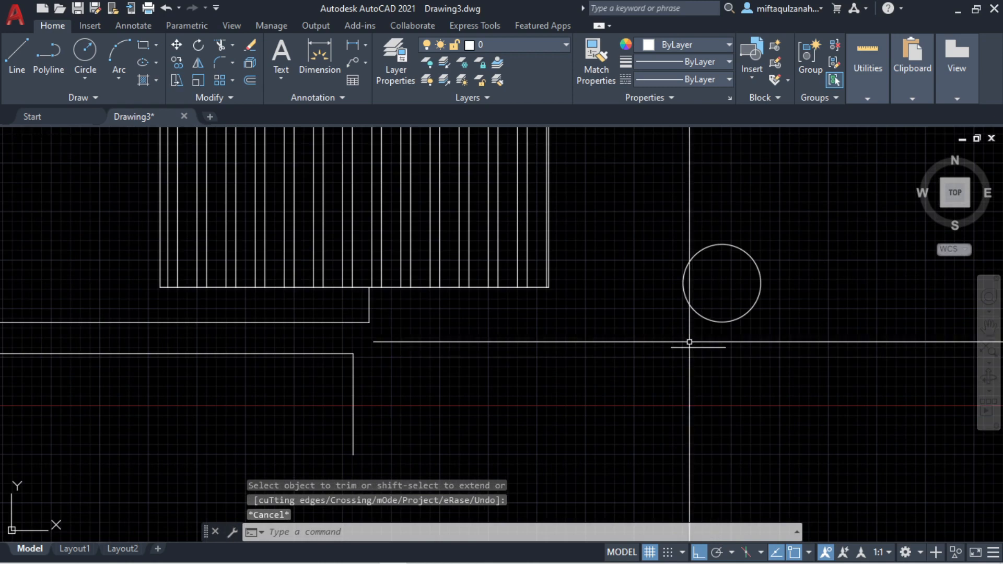
left_click(234, 46)
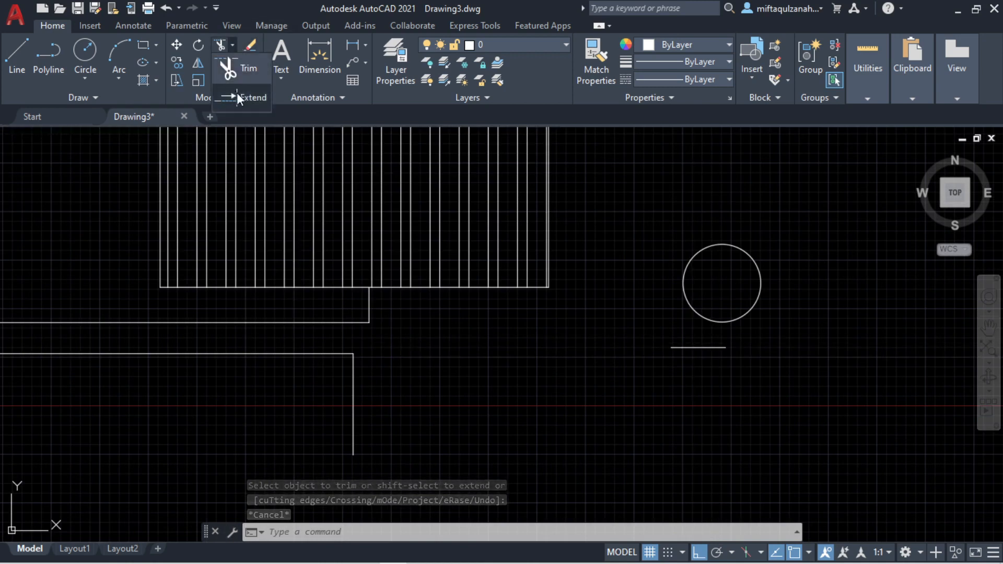
key("Escape")
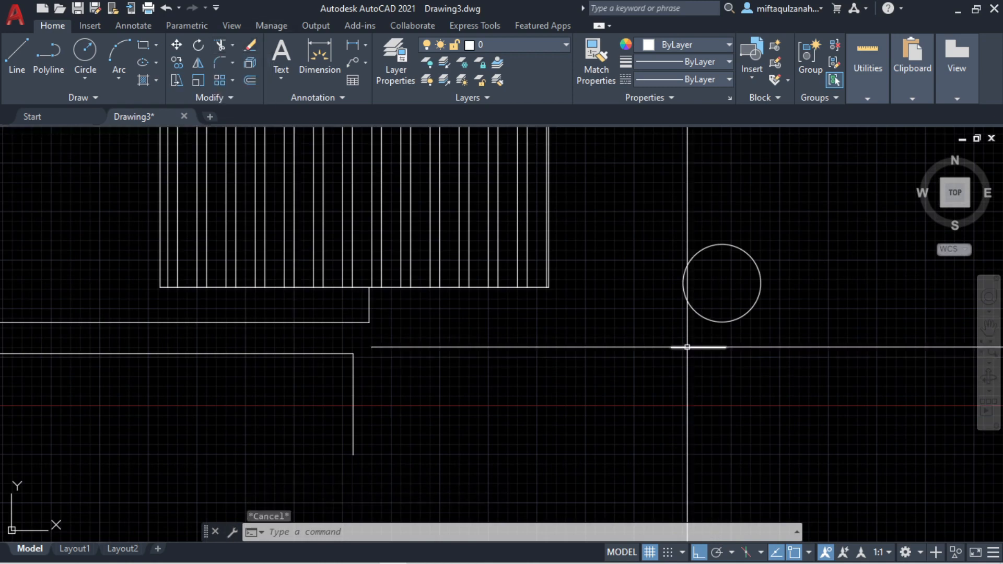
left_click(680, 347)
type("m")
key("Return")
left_click(681, 356)
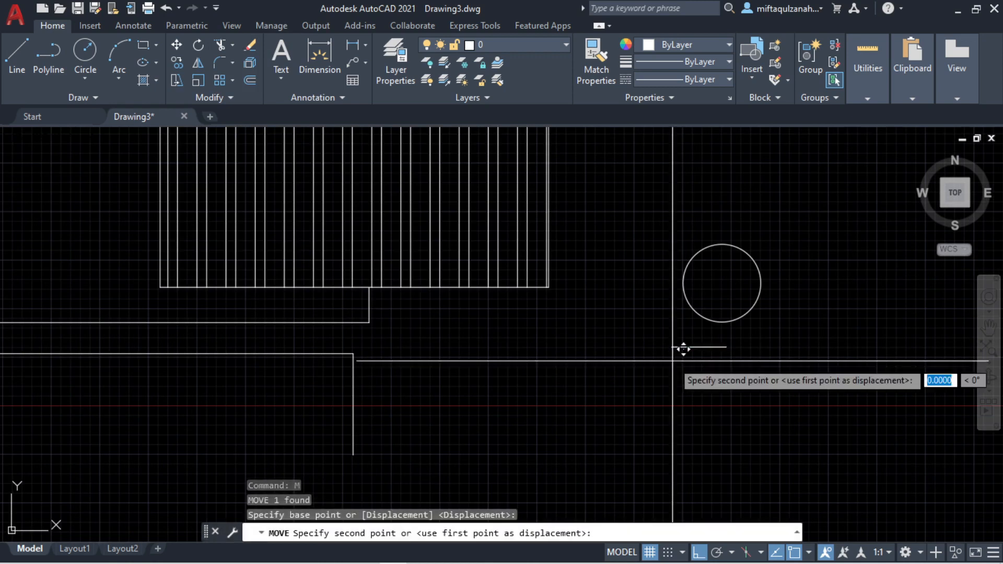
left_click(668, 399)
key("Escape")
key("Escape")
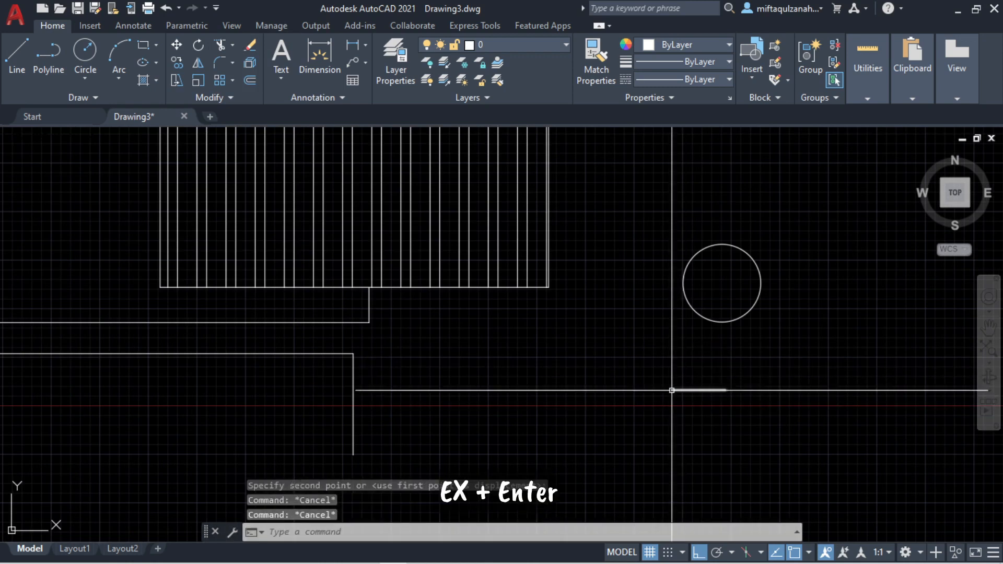
- Extend the short horizontal line below the circle leftward to the lower polyline's vertical segment, and end the extending
key("Return")
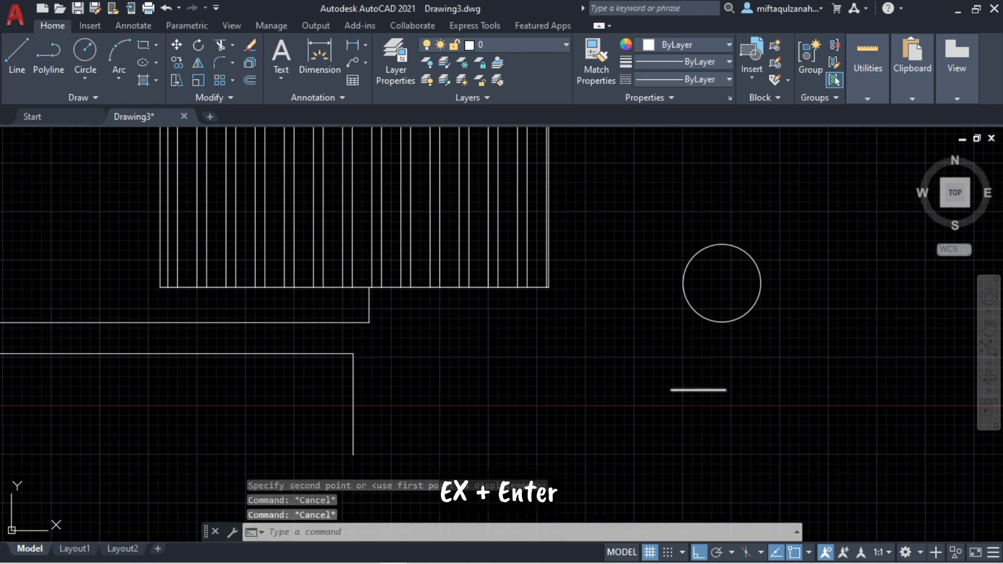
left_click(683, 391)
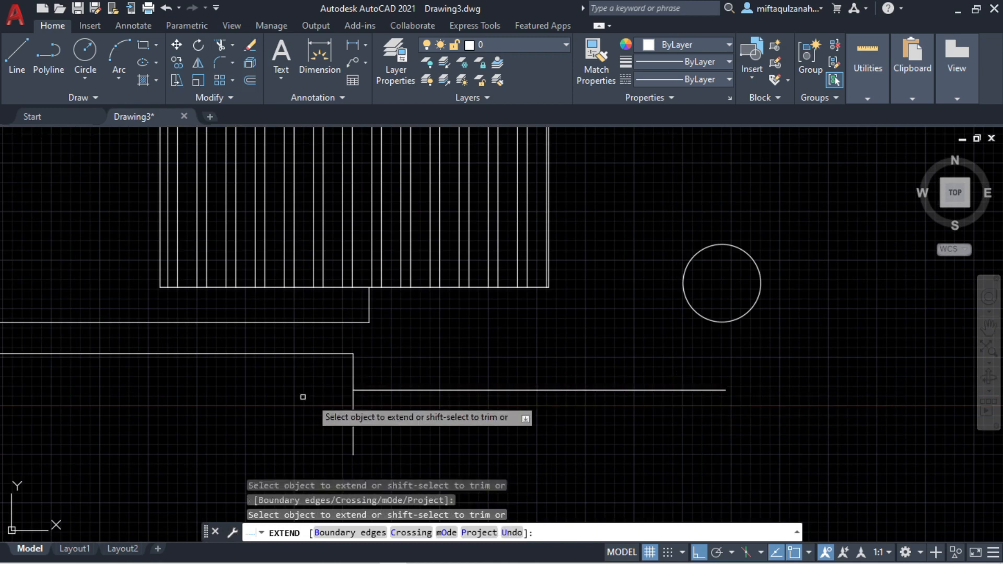
key("Escape")
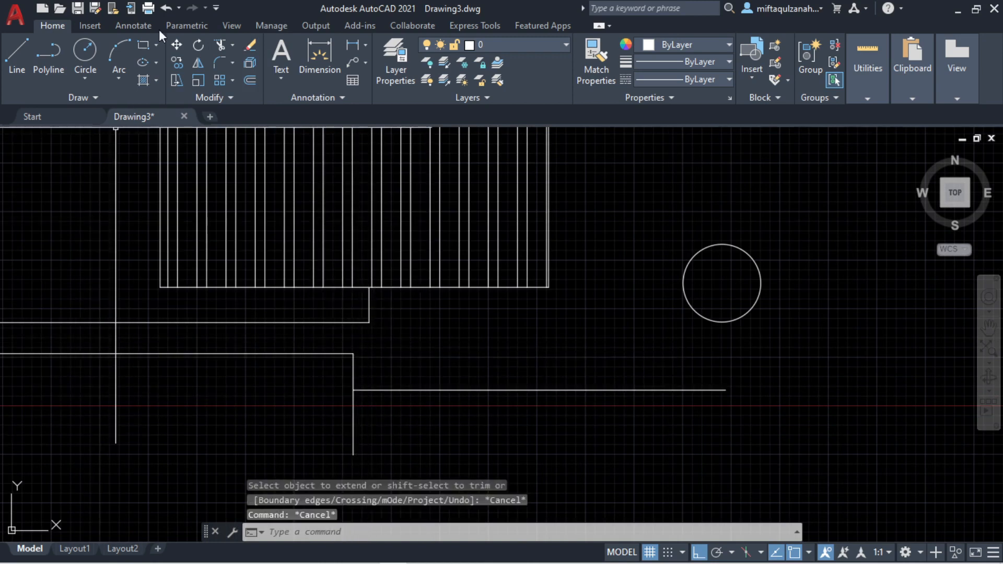
- Copy the circle three times in a horizontal row to its right, using its centre as the base point
left_click(181, 57)
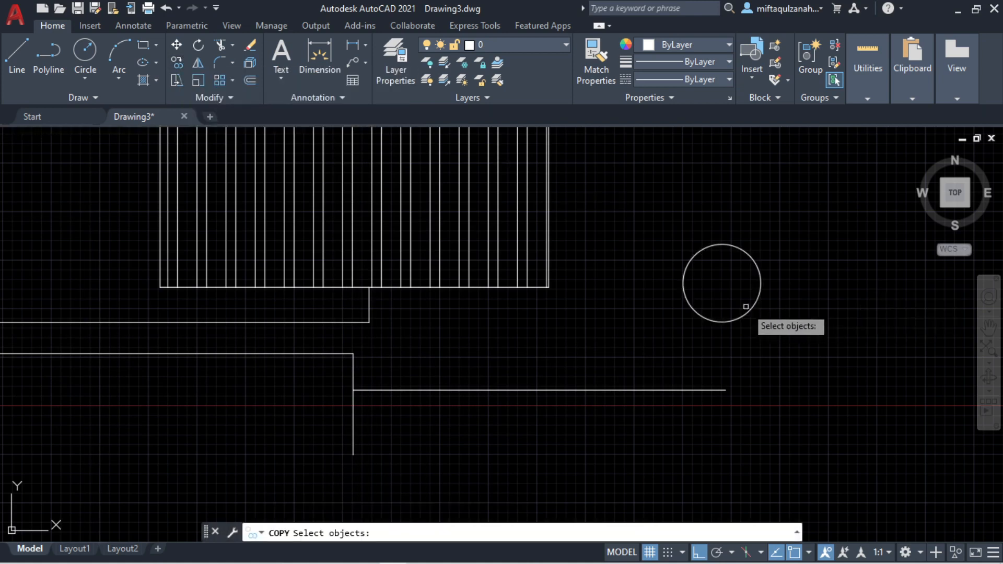
key("Escape")
type("ct o")
key("Return")
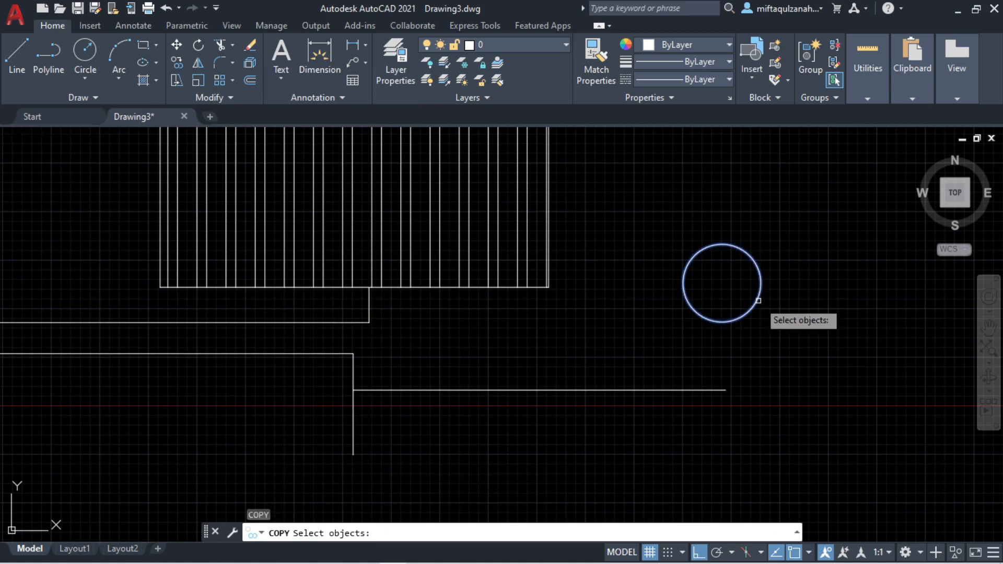
left_click(758, 301)
key("Return")
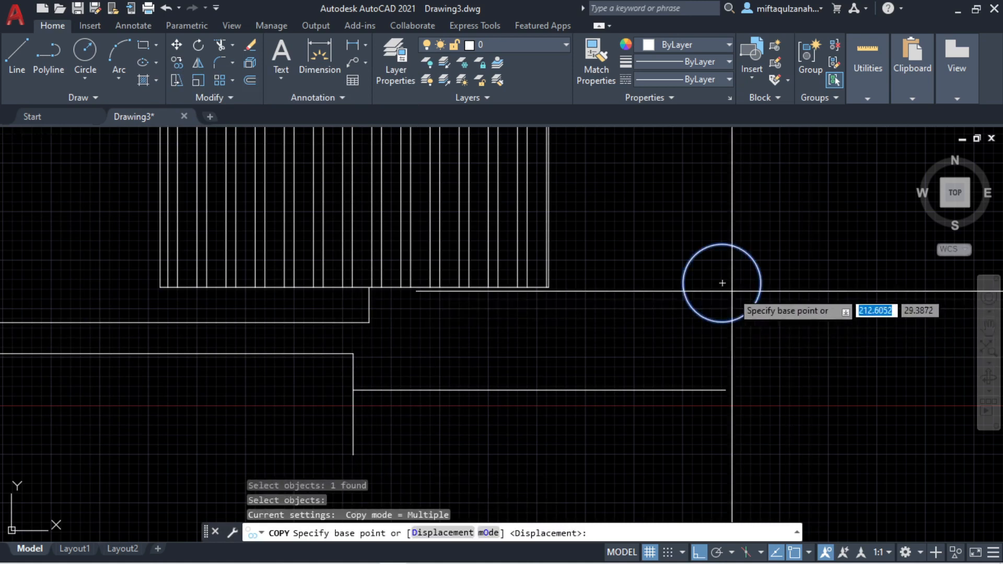
left_click(722, 282)
left_click(833, 282)
scroll(907, 284, "up", 3)
middle_click_drag(907, 284, 706, 328)
left_click(807, 344)
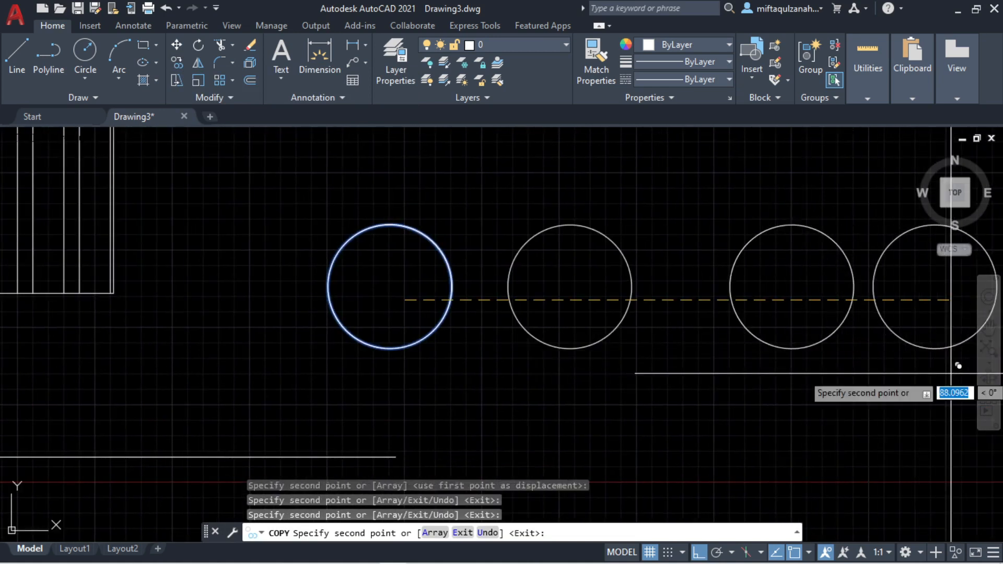
key("Escape")
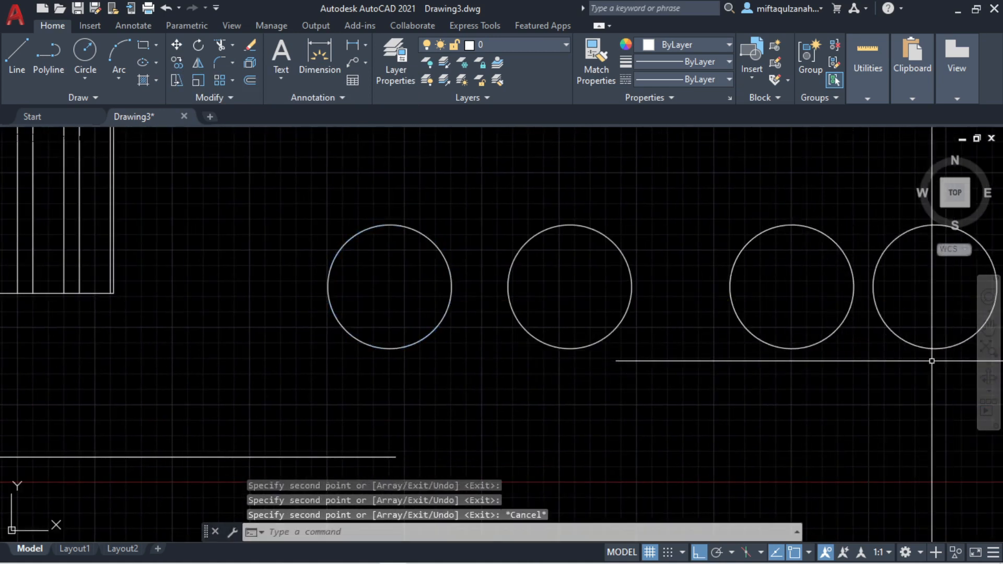
- Mirror the rectangle and its hatch to the right about a vertical line just beside its right edge, keeping the source objects
left_click(197, 62)
scroll(269, 277, "down", 6)
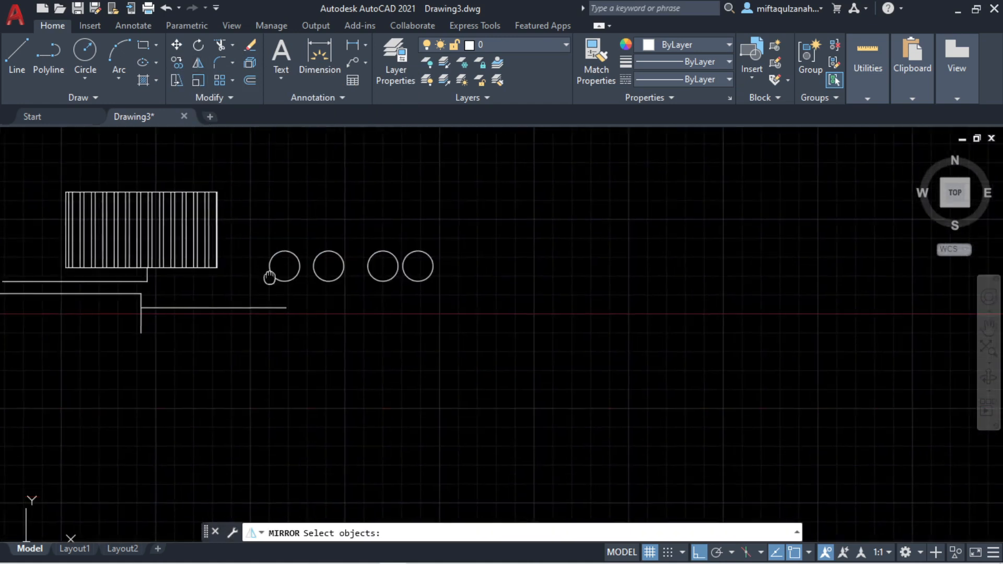
middle_click_drag(269, 277, 369, 375)
left_click(131, 261)
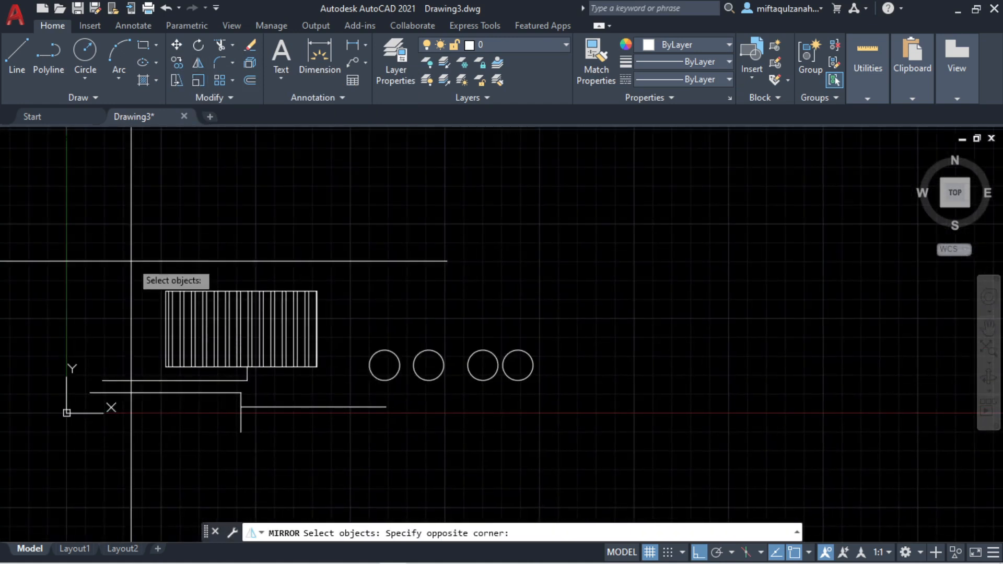
left_click(333, 376)
left_click(336, 376)
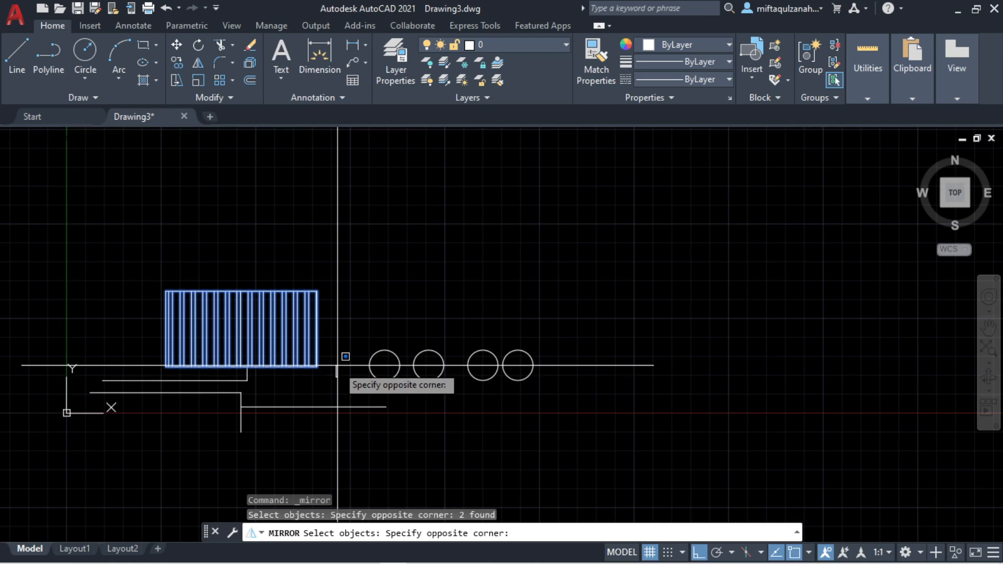
left_click(338, 365)
left_click(338, 365)
key("Return")
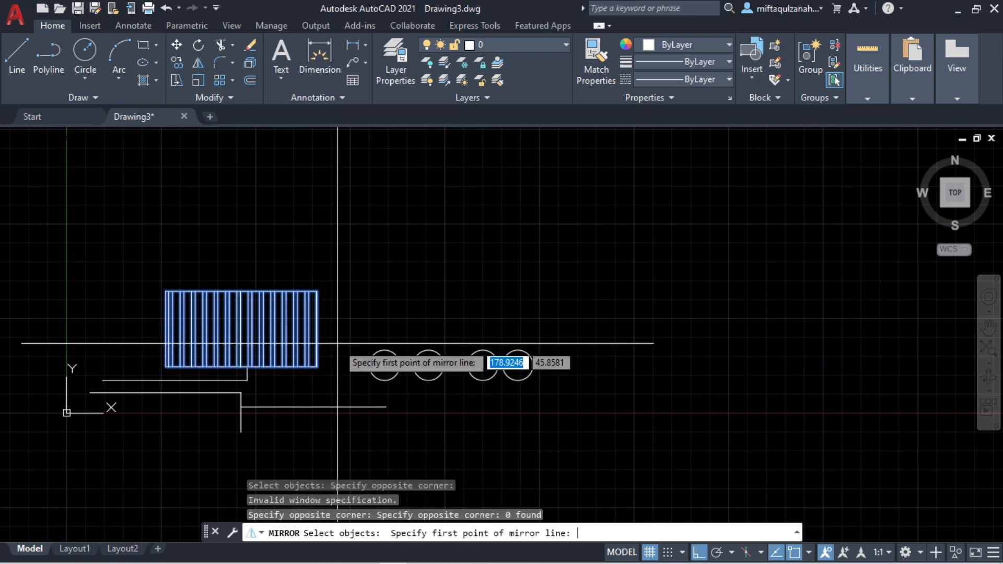
left_click(338, 330)
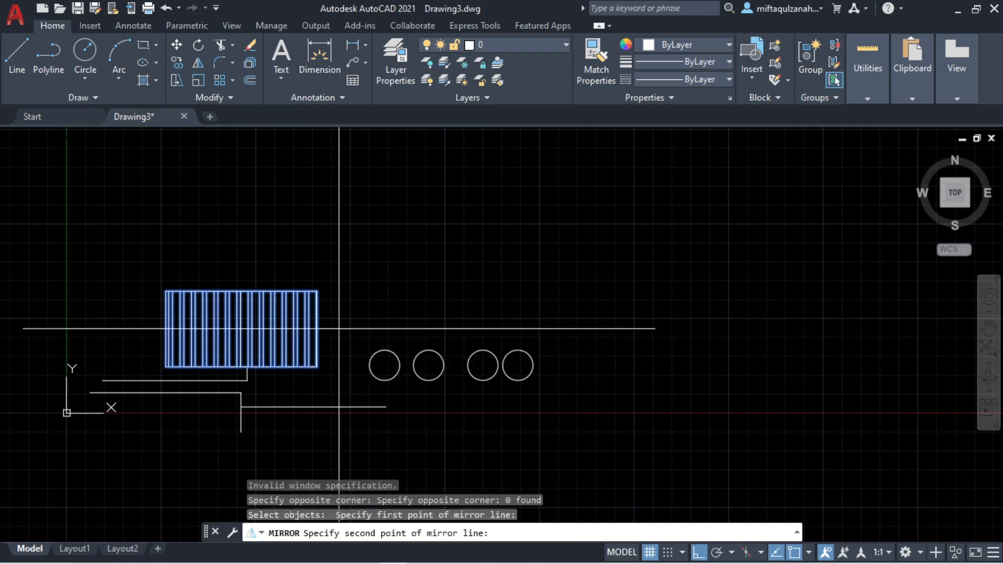
left_click(334, 433)
key("Return")
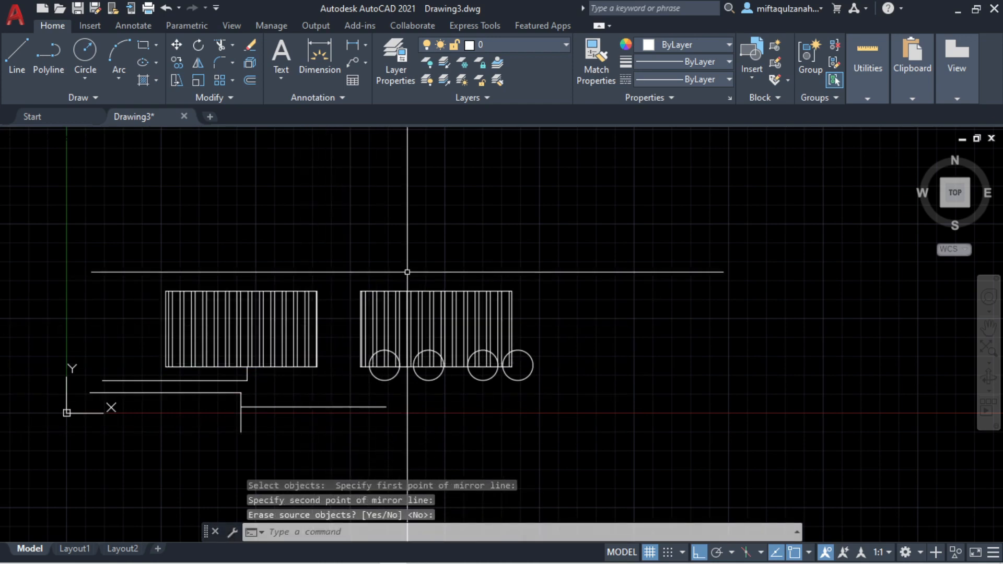
key("Escape")
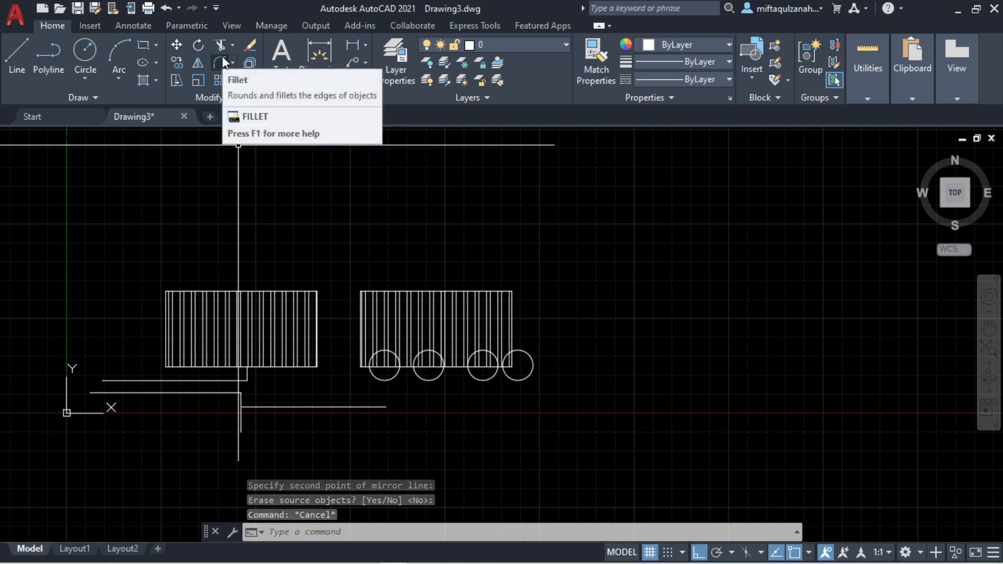
- Fillet the upper-left corner of the mirrored rectangle with a radius of 4, and end the filleting
scroll(360, 311, "up", 8)
scroll(384, 279, "up", 2)
middle_click_drag(396, 277, 418, 470)
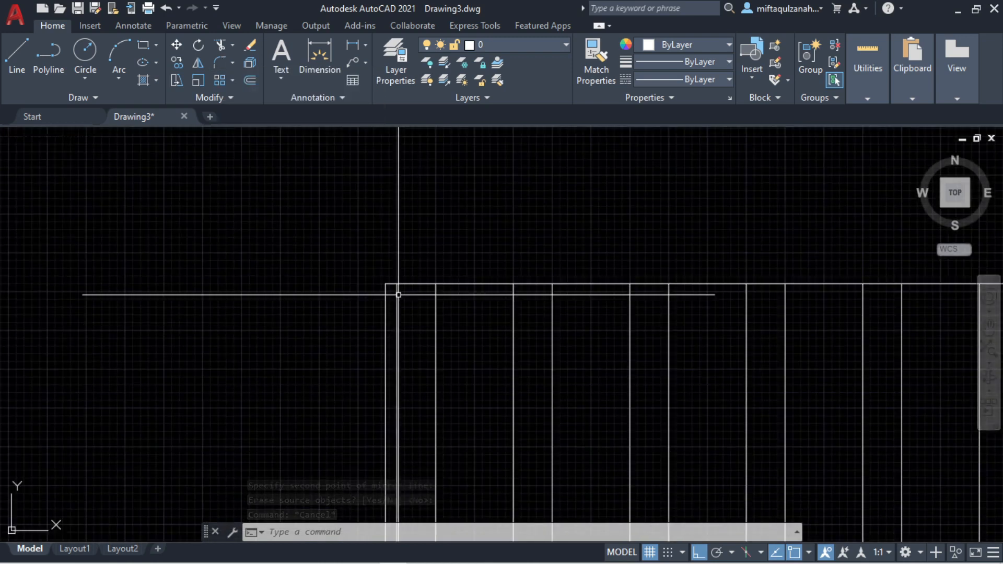
scroll(395, 291, "up", 4)
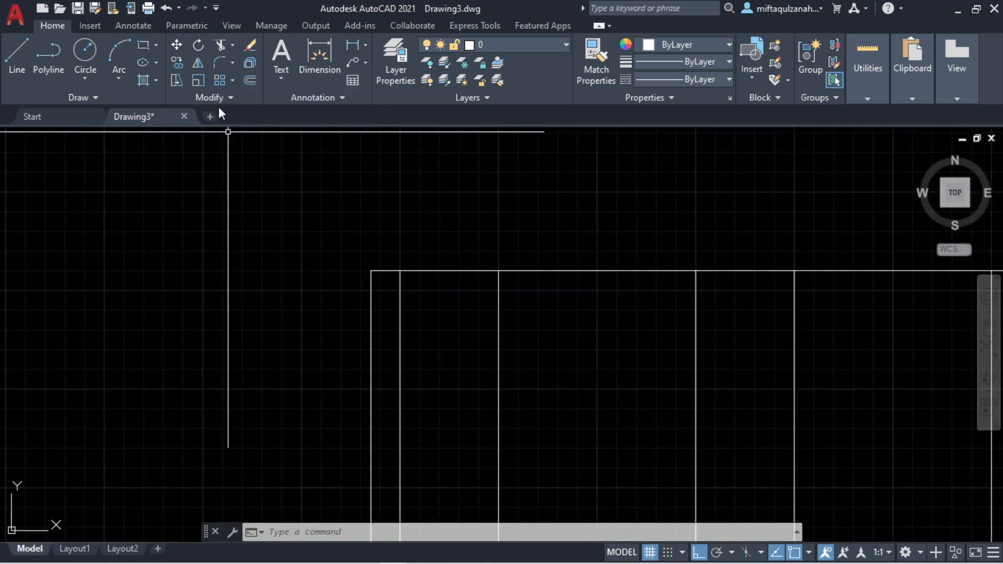
left_click(215, 55)
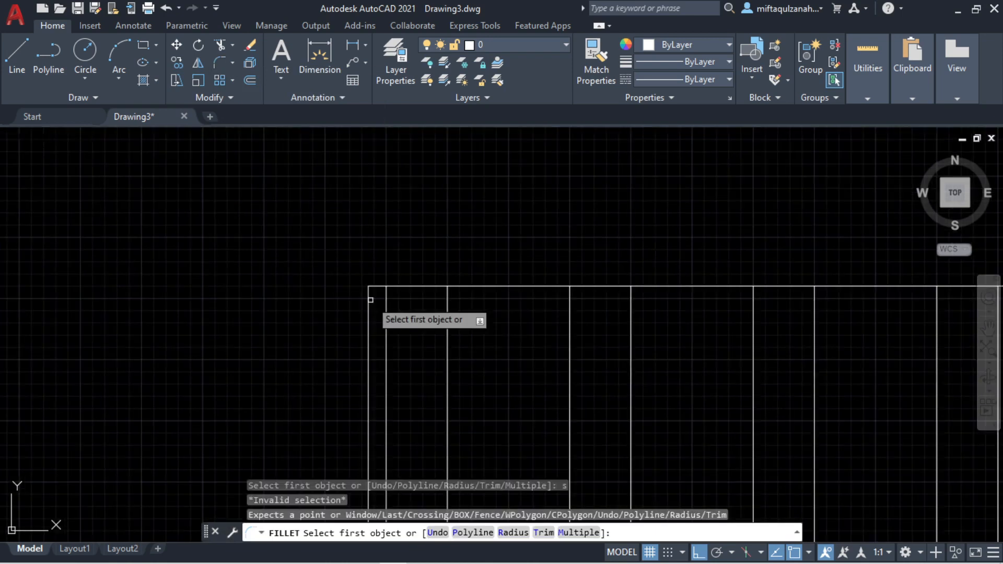
key("Escape")
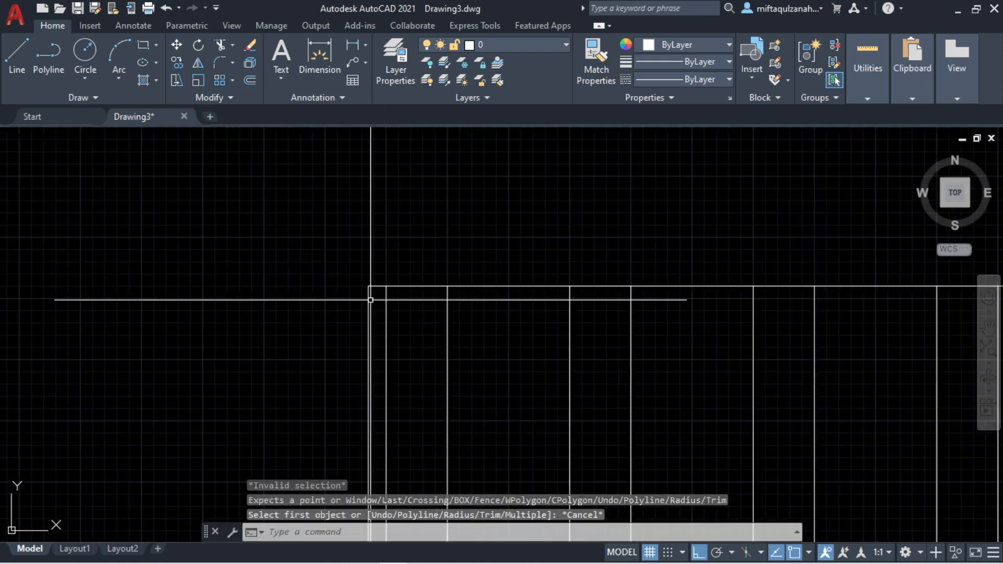
type("f")
key("Return")
type("r")
key("Return")
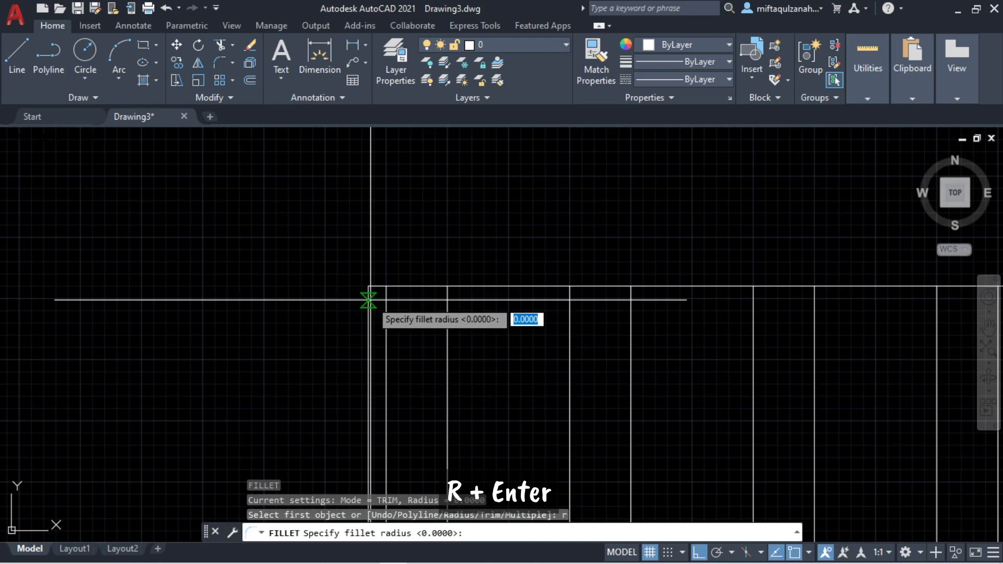
type("4")
key("Return")
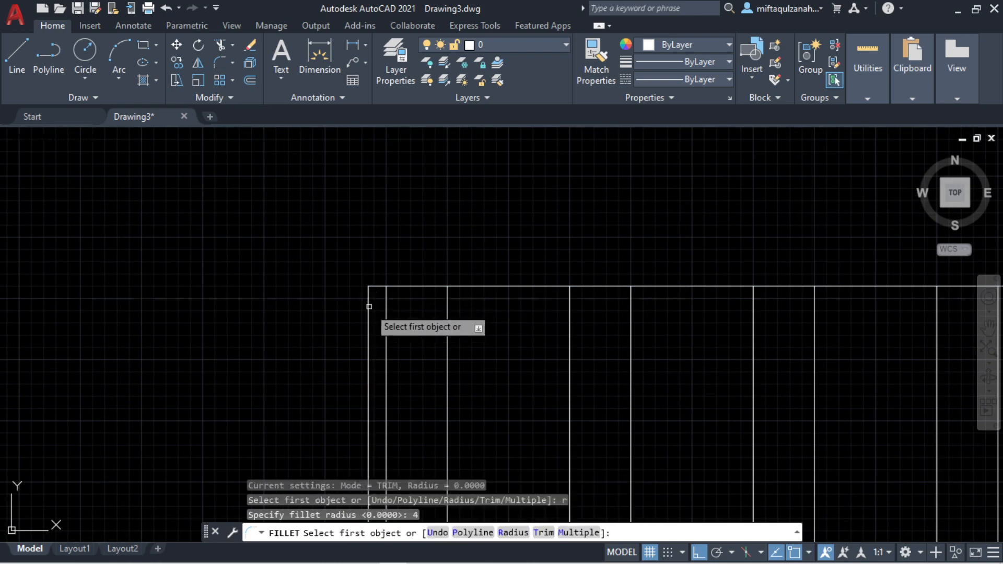
left_click(369, 310)
left_click(374, 285)
type("f")
key("Return")
scroll(468, 242, "down", 2)
key("Escape")
scroll(468, 241, "down", 4)
scroll(475, 256, "up", 3)
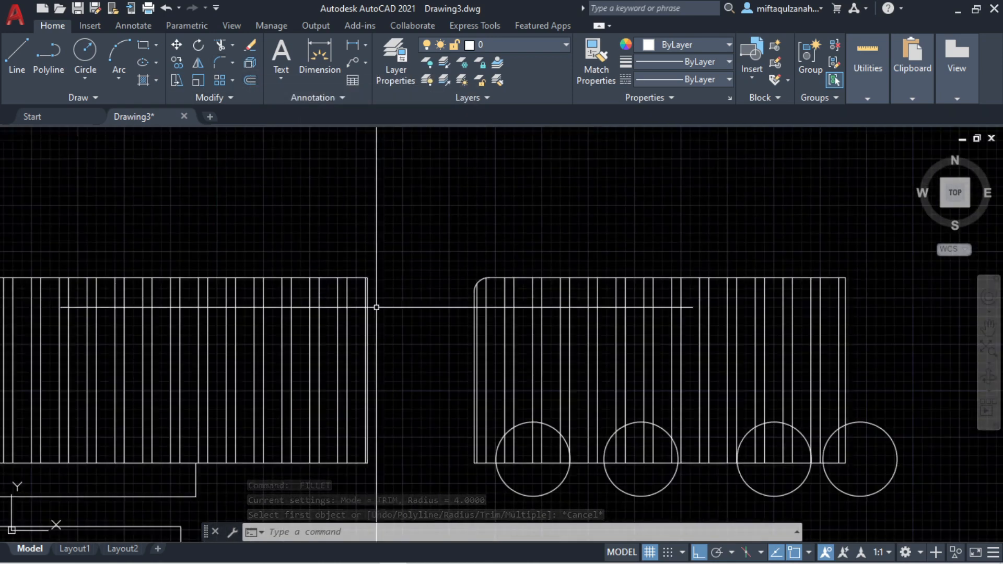
- Explode the original rectangle's outline, check that its top and right edges select separately, and clear the selection
key("Escape")
scroll(363, 290, "up", 5)
left_click(357, 246)
middle_click_drag(357, 244, 653, 201)
scroll(683, 202, "down", 5)
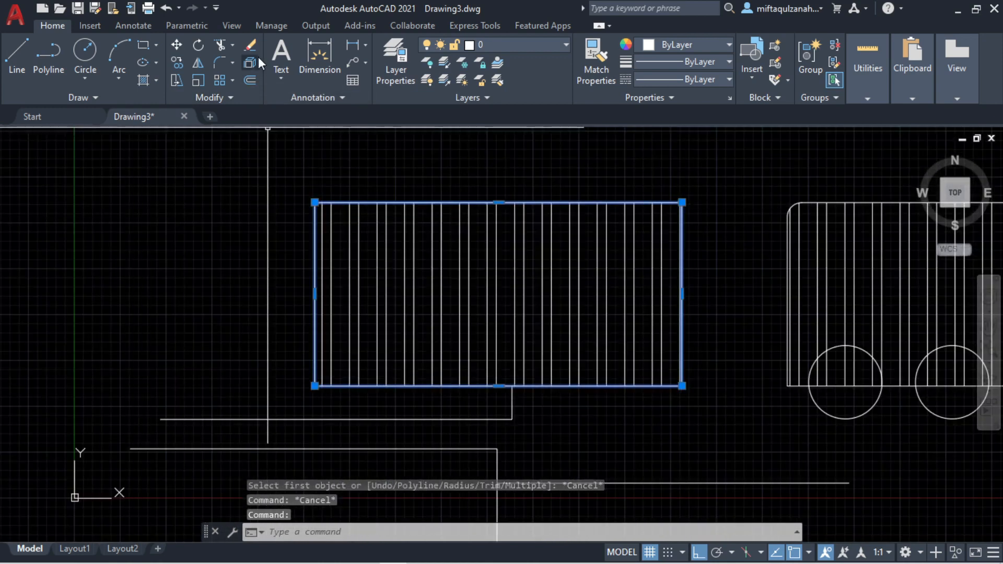
left_click(246, 64)
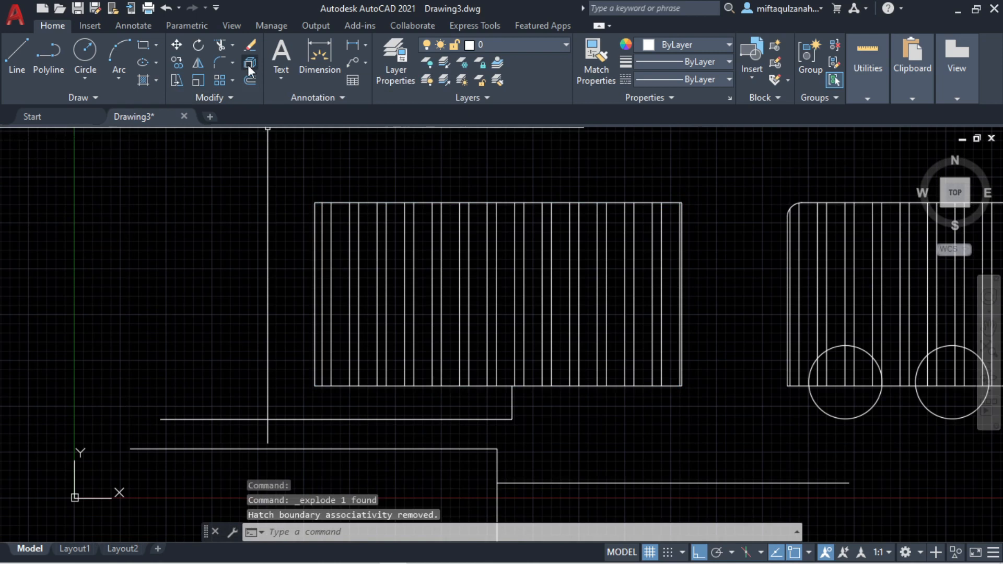
left_click(498, 204)
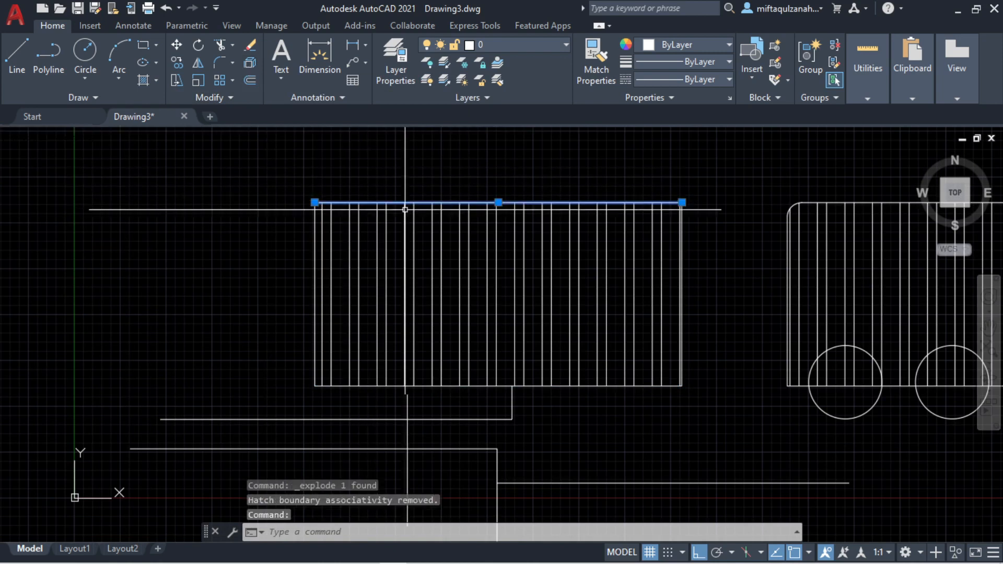
left_click(683, 240)
key("Escape")
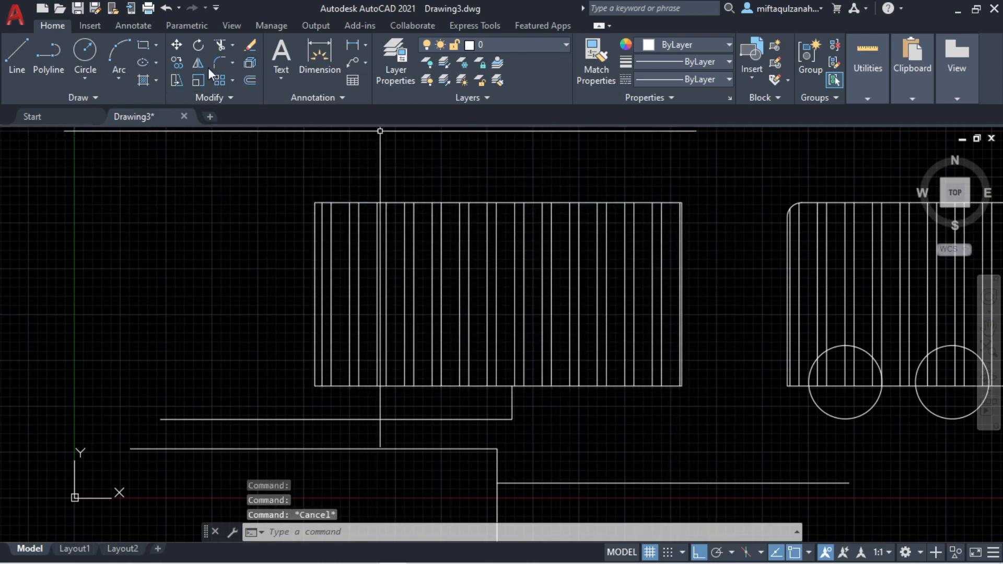
- Stretch the right side of the original rectangle horizontally outward, stopping short of the mirrored rectangle
left_click(177, 80)
middle_click_drag(666, 228, 242, 279)
left_click_drag(293, 478, 202, 166)
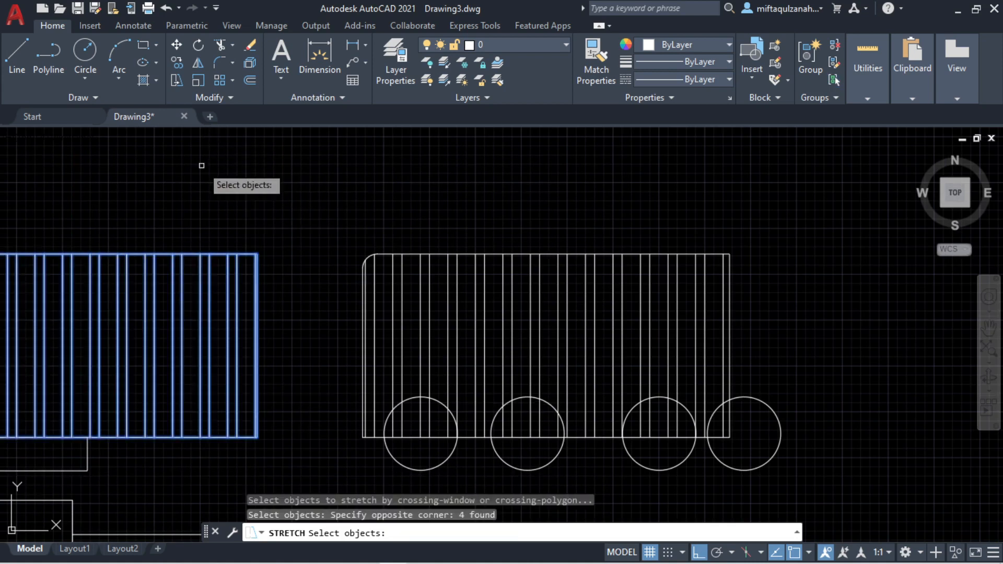
key("Return")
left_click(240, 193)
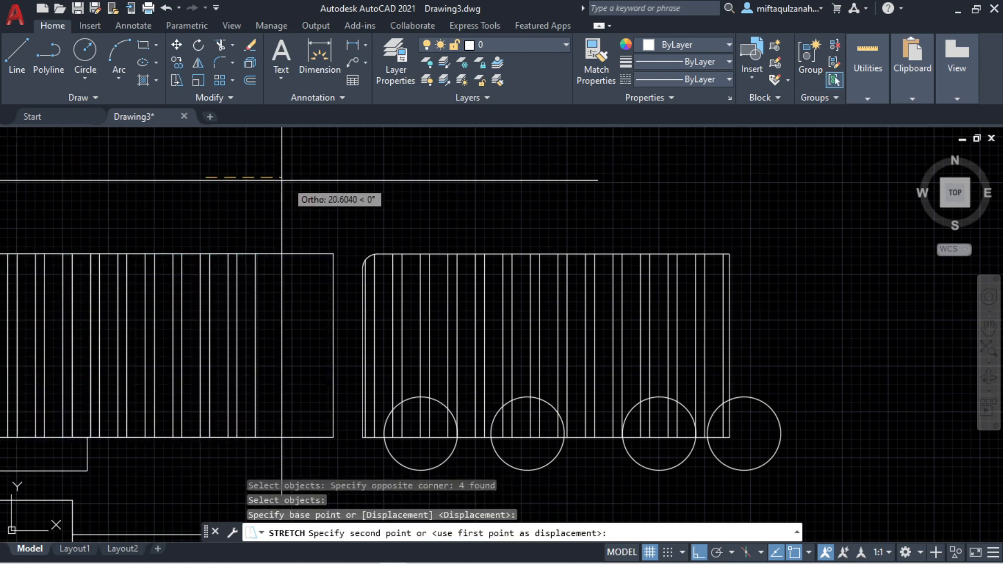
left_click(308, 193)
- Stretch the left side of the original rectangle horizontally outward by about 23 units, and end the command
middle_click_drag(175, 361, 615, 364)
key("Return")
left_click_drag(388, 457, 318, 224)
left_click(510, 199)
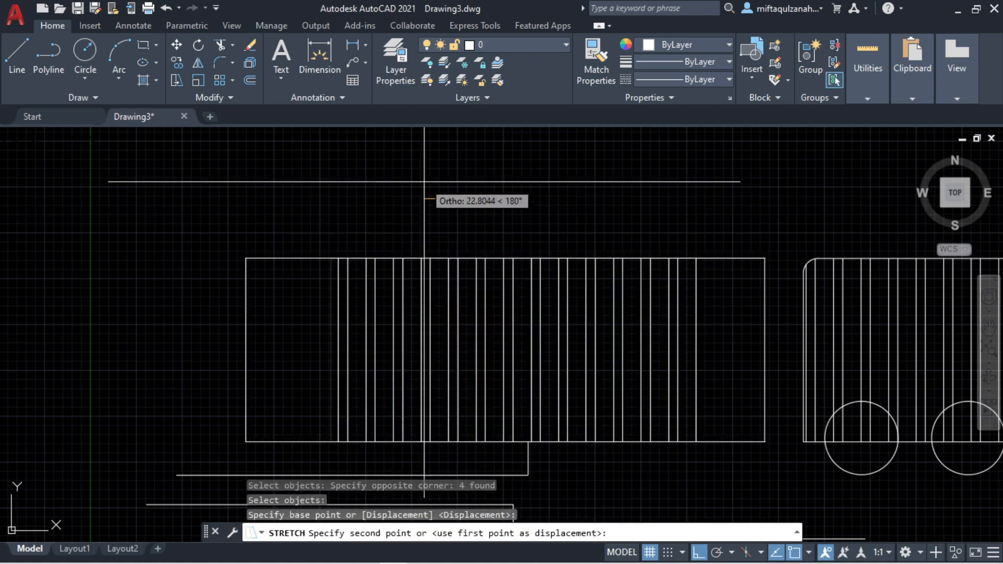
left_click(421, 168)
key("Escape")
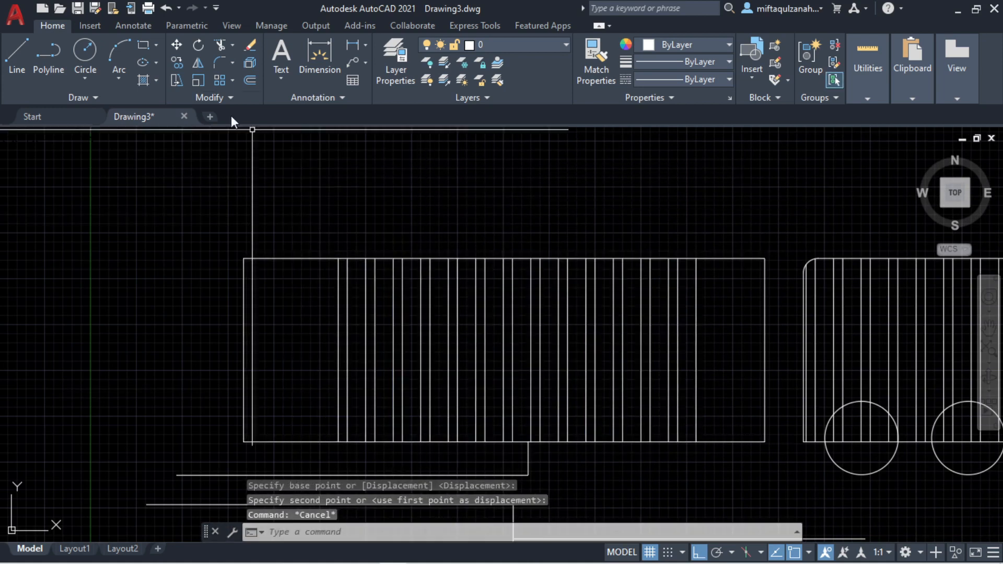
left_click(199, 83)
left_click(199, 78)
scroll(629, 186, "down", 2)
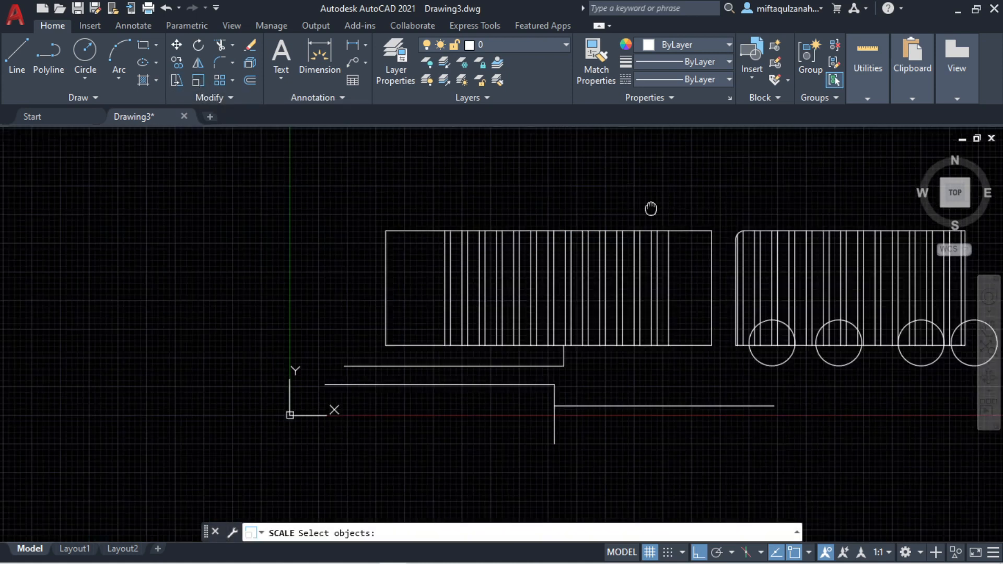
middle_click_drag(629, 186, 336, 202)
left_click(415, 184)
left_click(793, 382)
type("s")
key("Return")
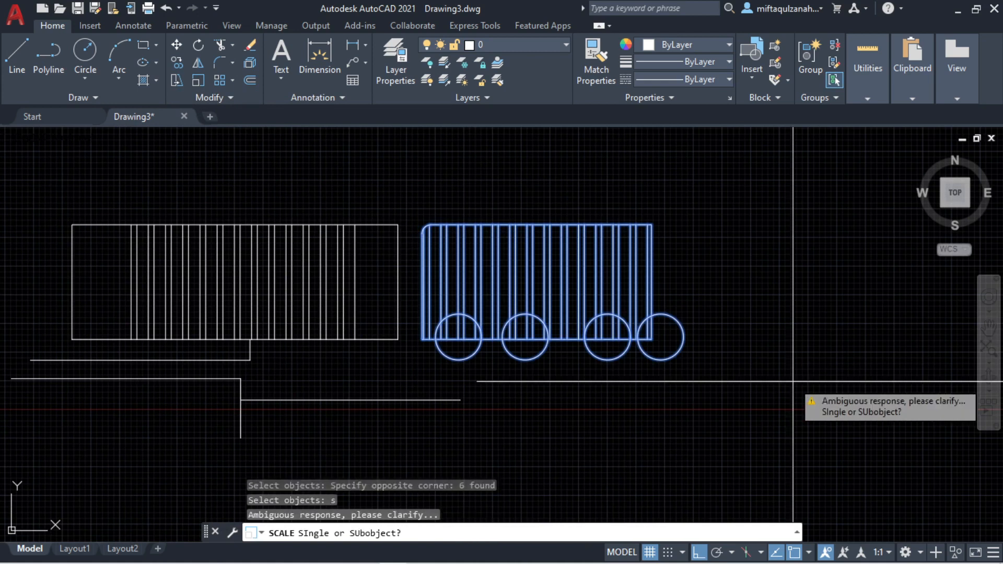
key("Return")
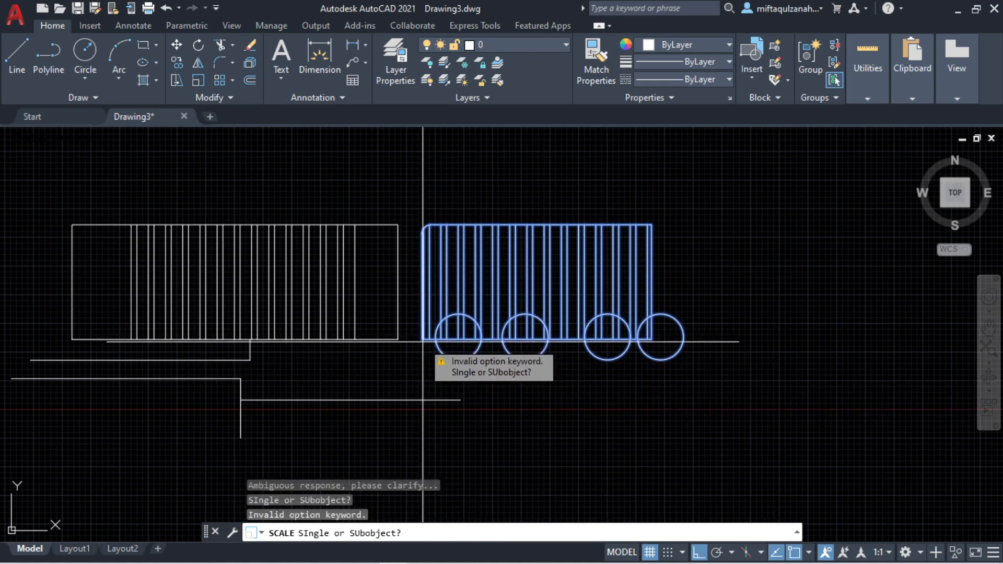
key("Escape")
type("s")
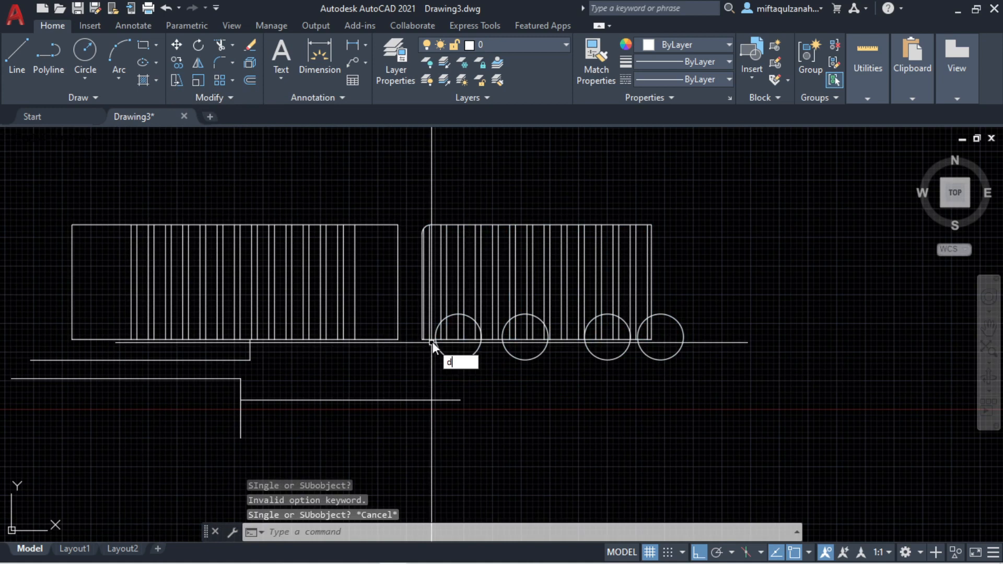
key("Escape")
- Scale the mirrored rectangle with its hatch lines and circles by a factor of 2 from the rectangle's lower-left corner
type("sc")
key("Return")
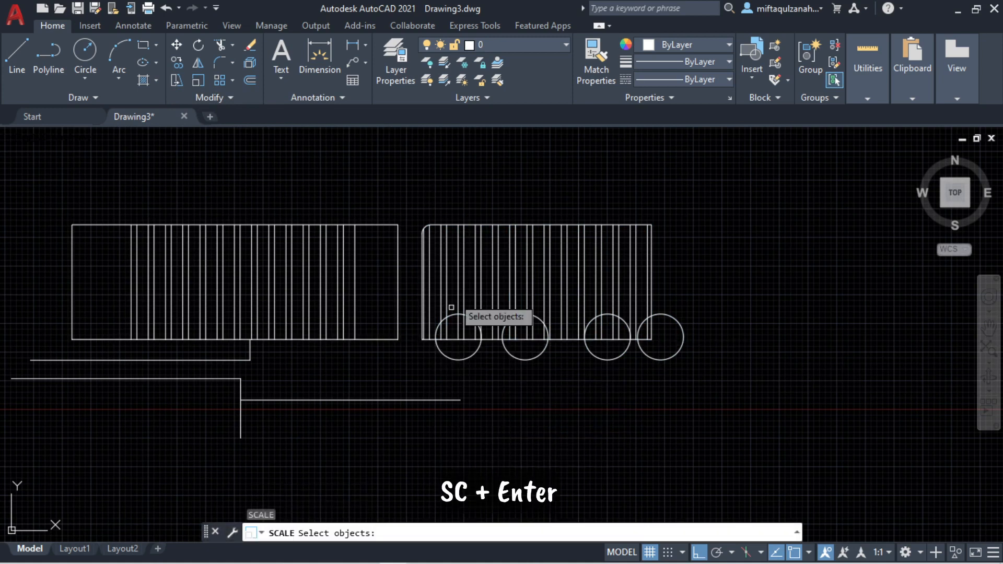
left_click(409, 196)
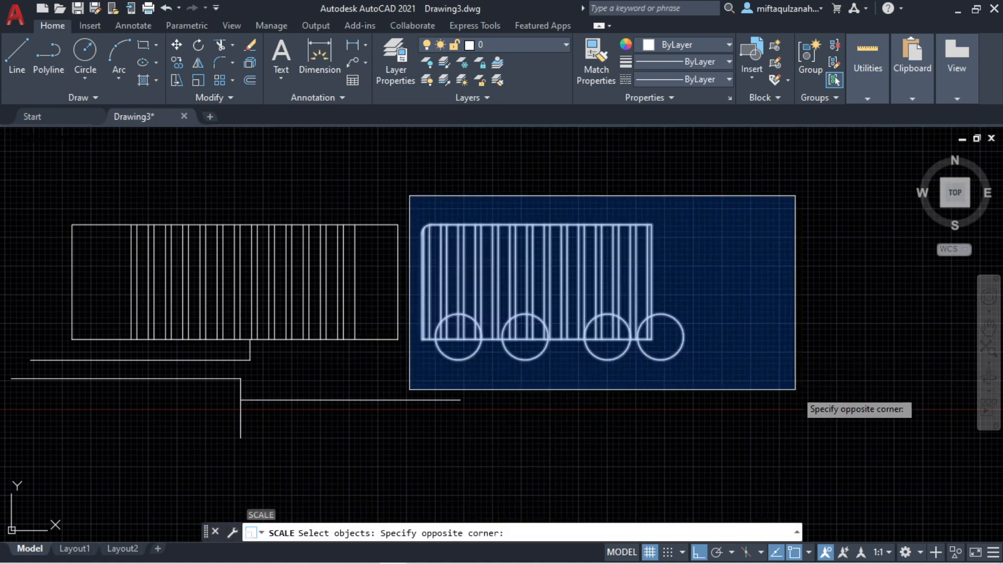
left_click(794, 390)
key("Return")
left_click(423, 339)
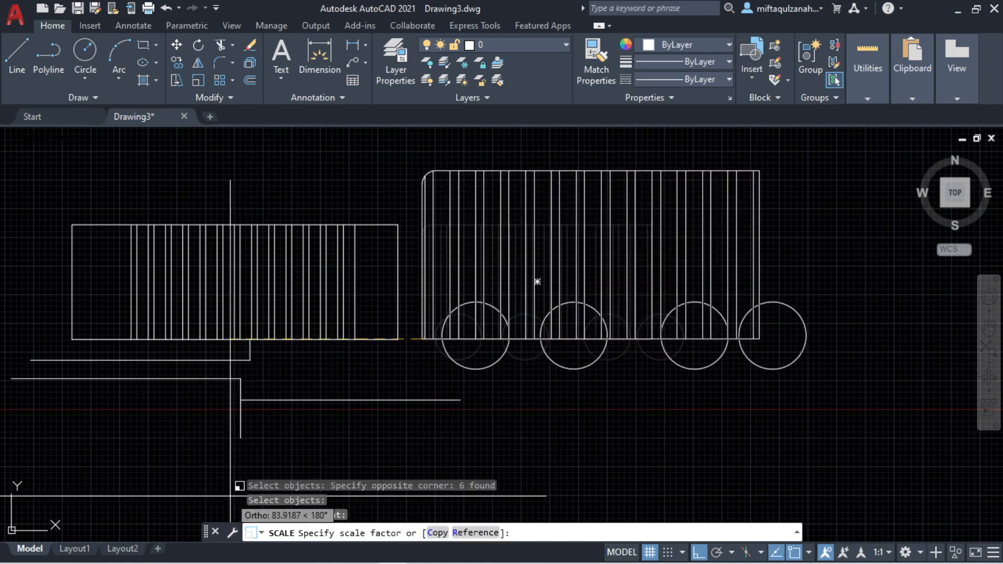
type("2")
key("Return")
scroll(404, 402, "down", 8)
scroll(348, 402, "up", 4)
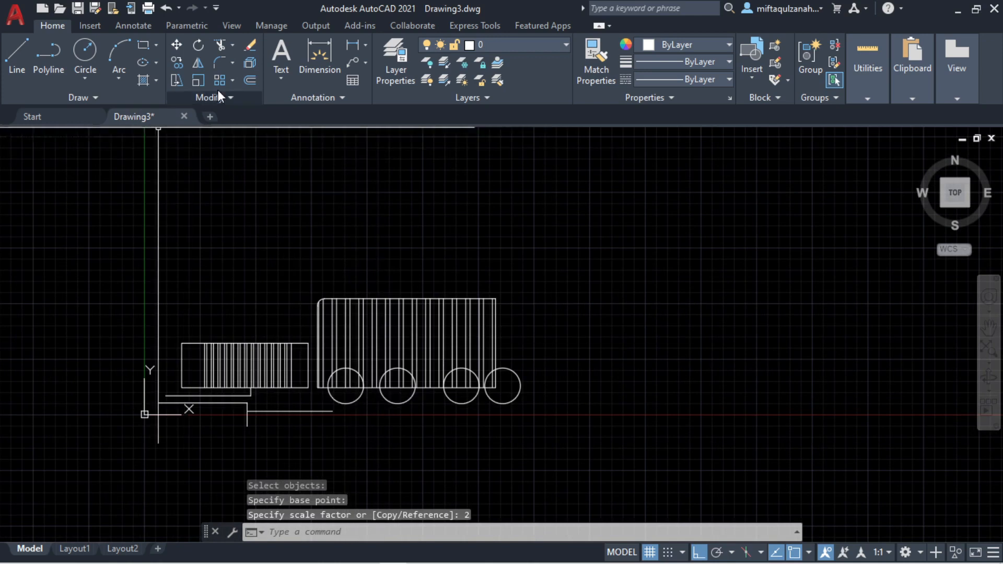
- Offset the rightmost circle inward by a distance of 2
left_click(250, 80)
scroll(495, 408, "up", 4)
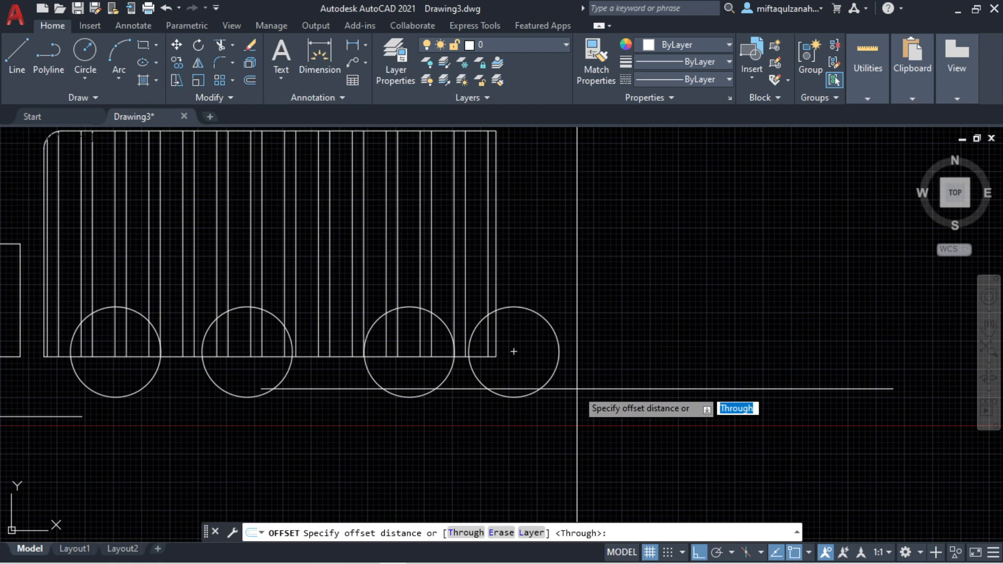
type("2")
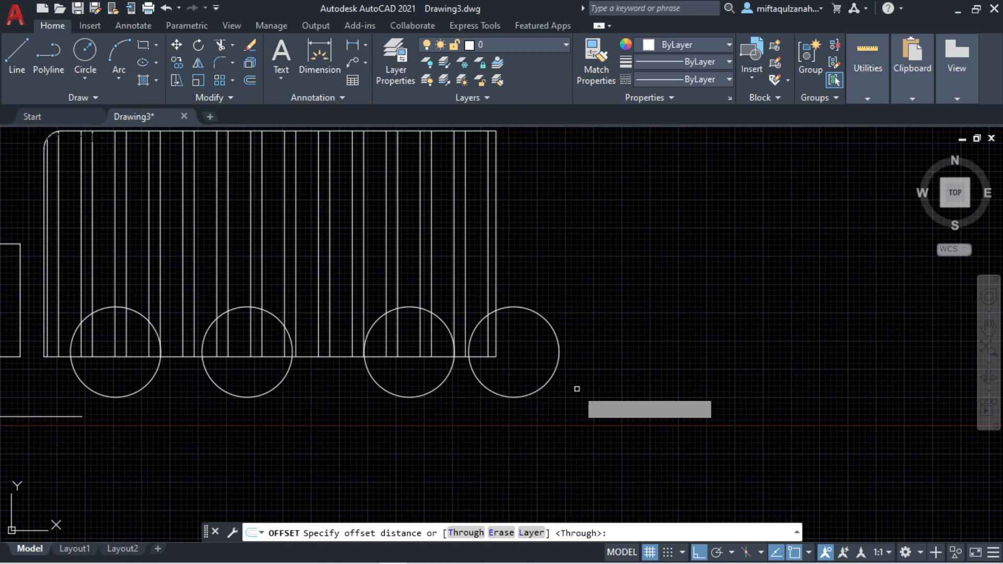
key("Return")
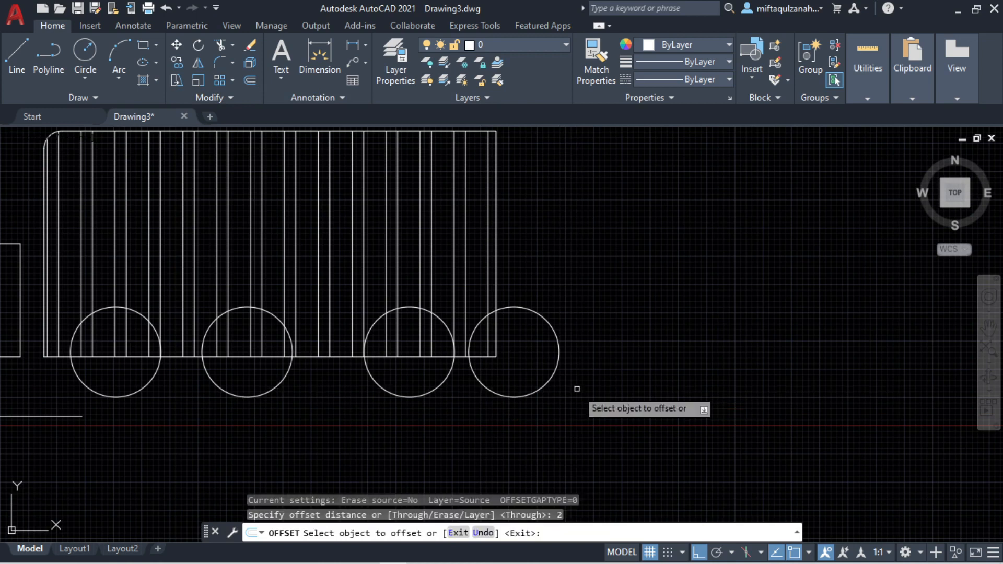
left_click(555, 366)
left_click(518, 356)
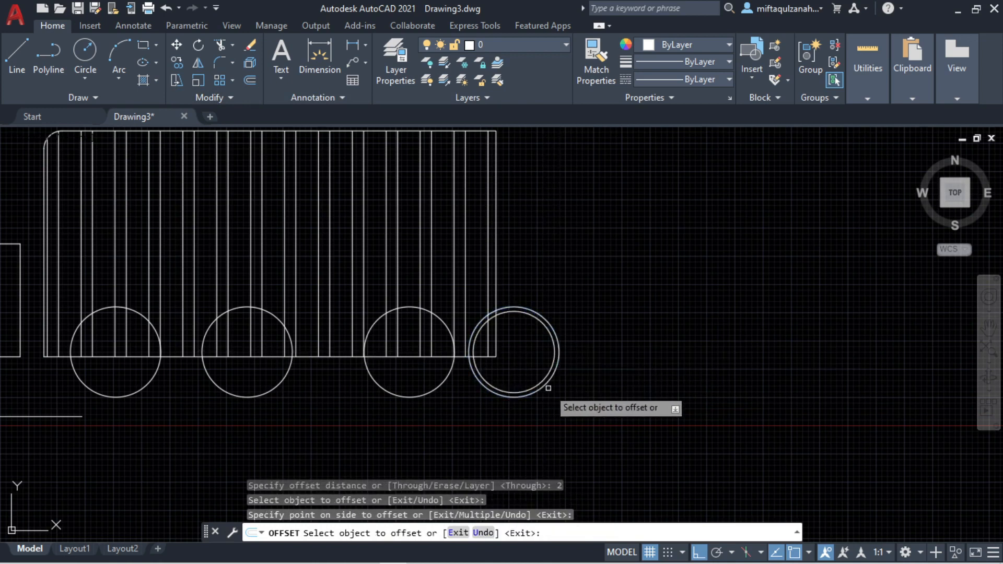
- Offset the original rightmost circle outward by the same distance of 2, and end the command
key("Return")
key("Return")
key("Return")
left_click(554, 377)
left_click(607, 421)
key("Escape")
scroll(472, 358, "up", 5)
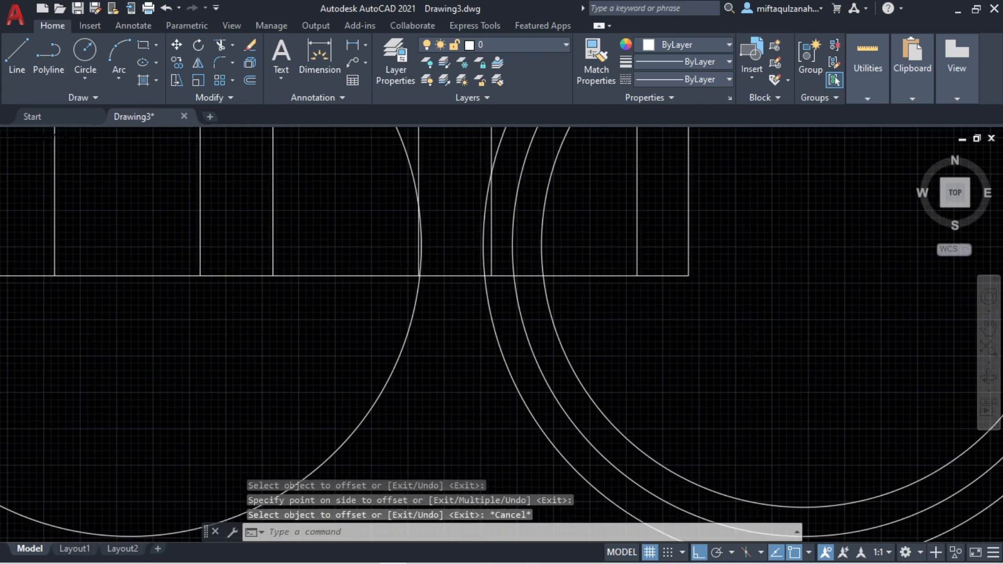
scroll(750, 331, "down", 7)
scroll(761, 410, "down", 2)
key("Escape")
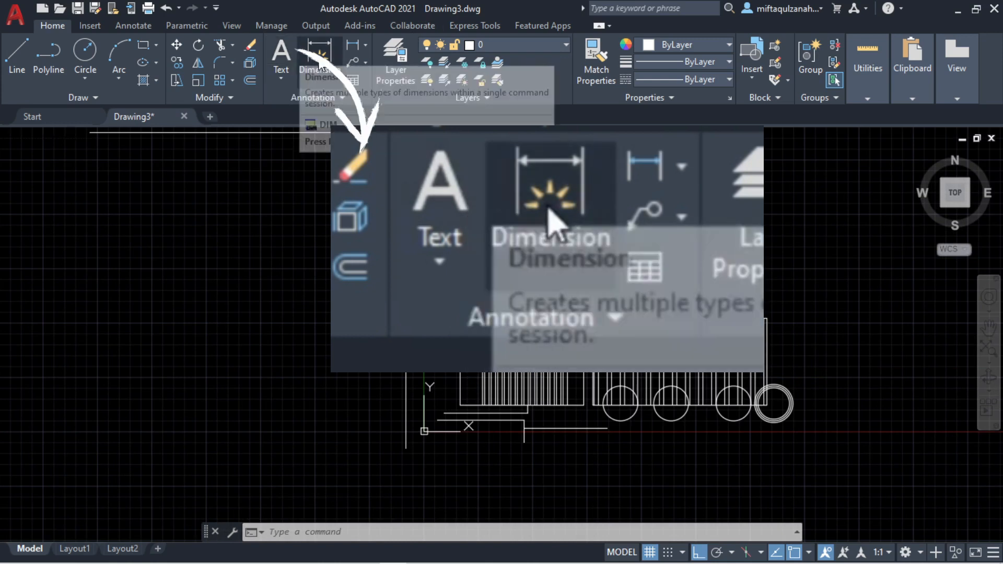
- Create a multiline text box above the original rectangle and enter the text "Denah"
left_click(280, 59)
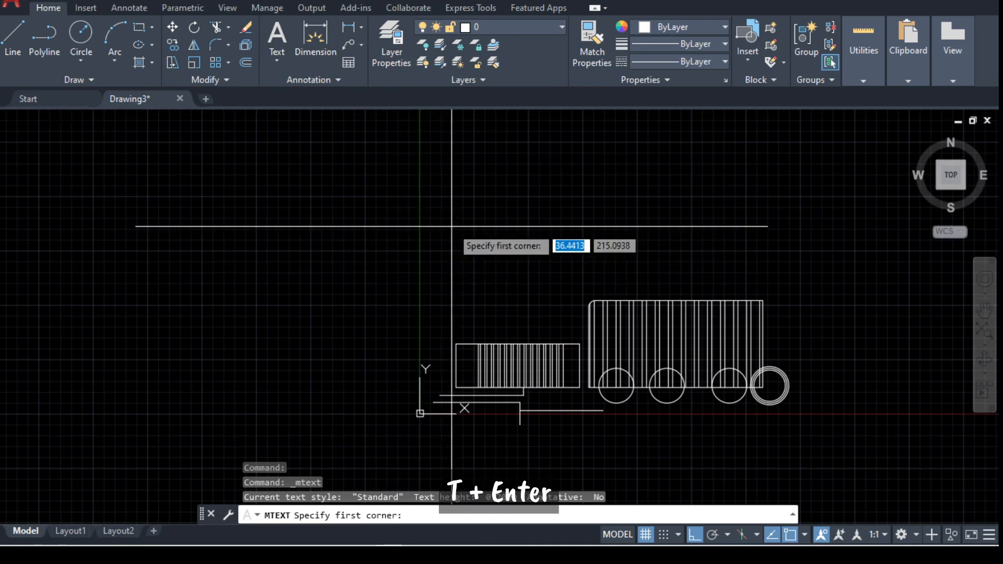
key("Escape")
type("t")
key("Return")
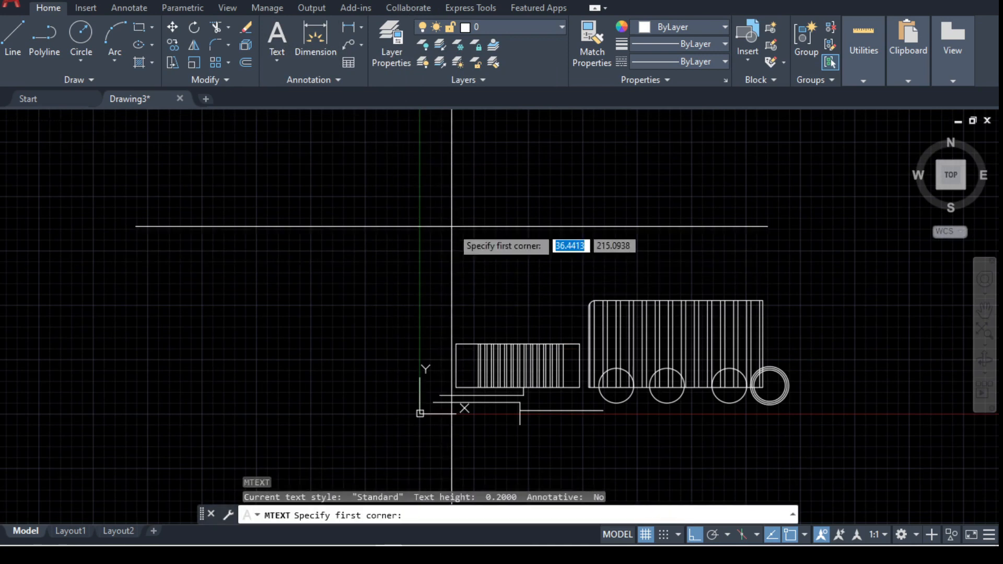
left_click(452, 226)
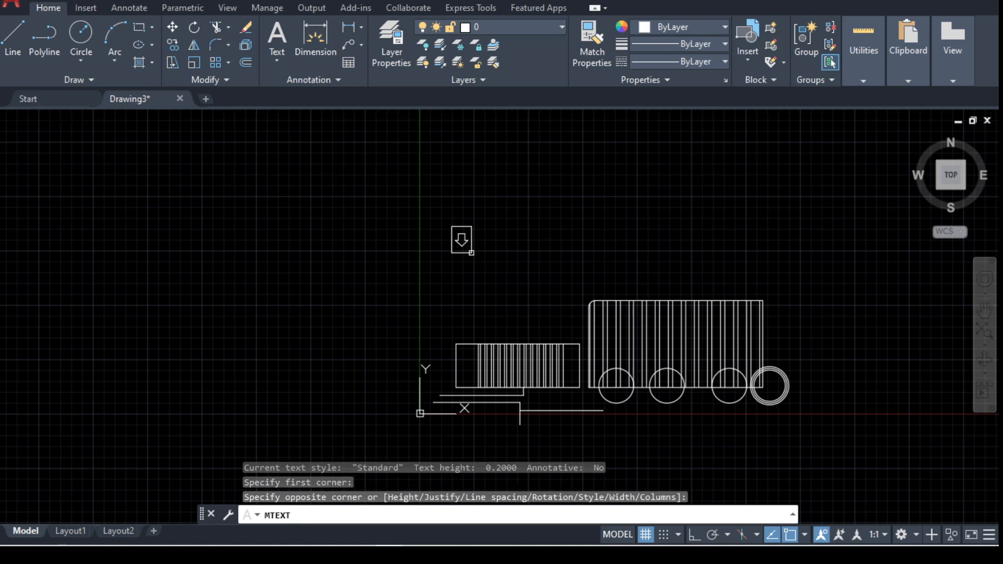
left_click(501, 268)
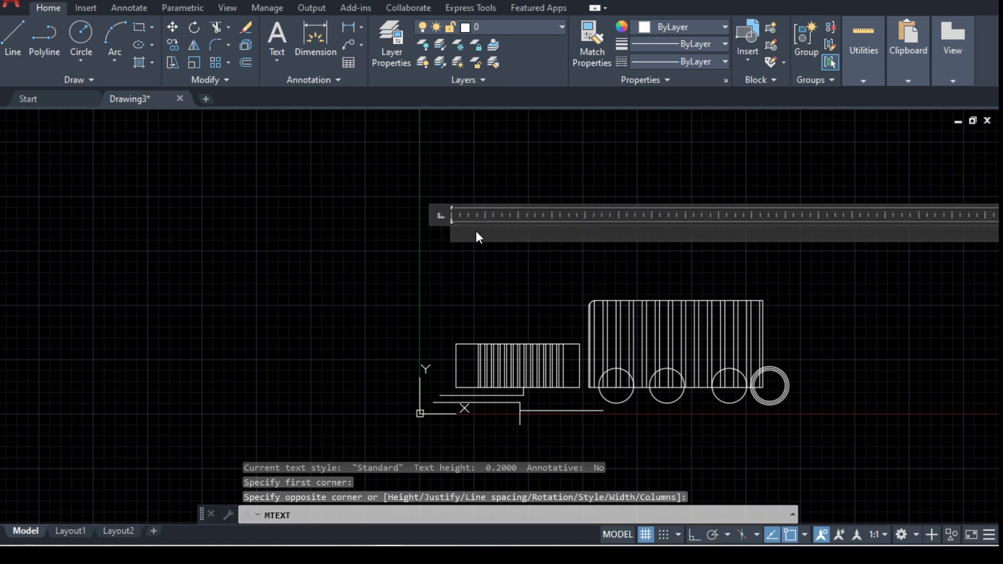
type("D")
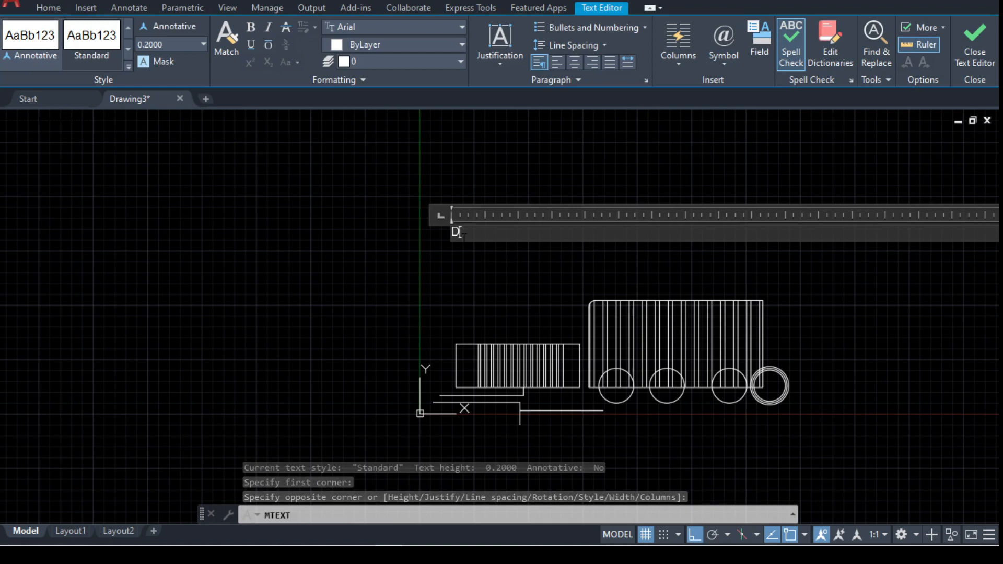
type("enah")
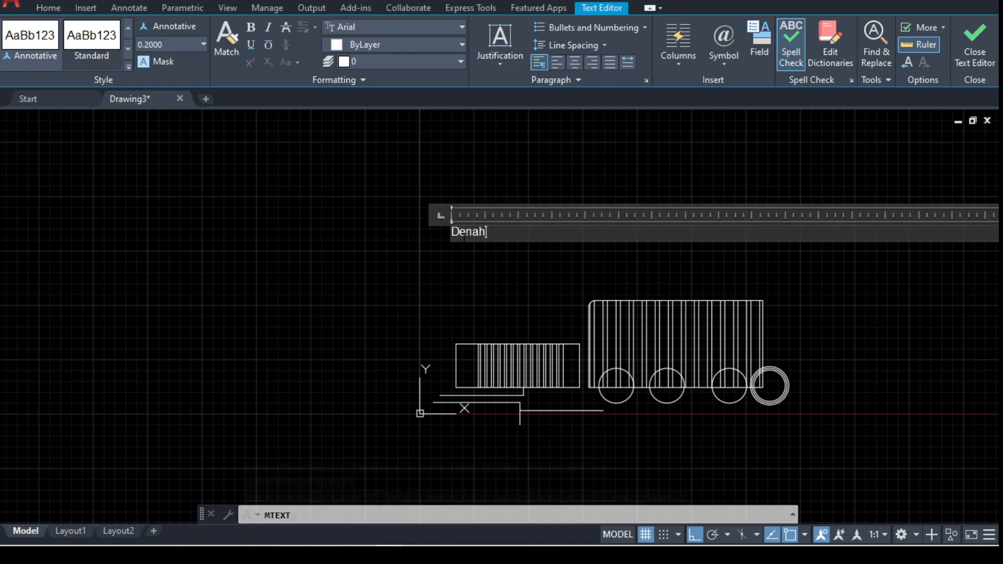
- Set the height of the "Denah" text to 18, finish editing it, and clear the selection
left_click_drag(490, 232, 320, 235)
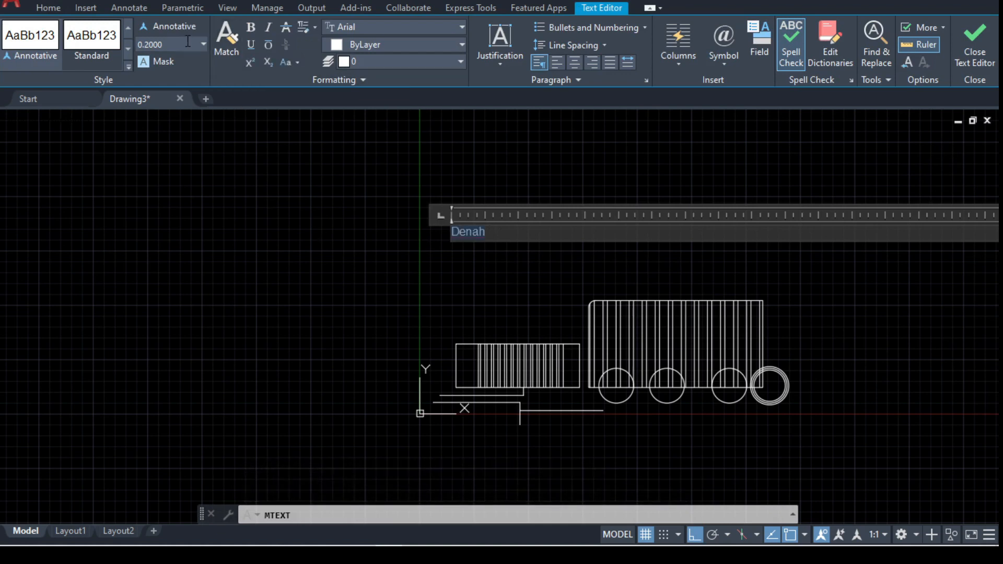
type("18")
key("Return")
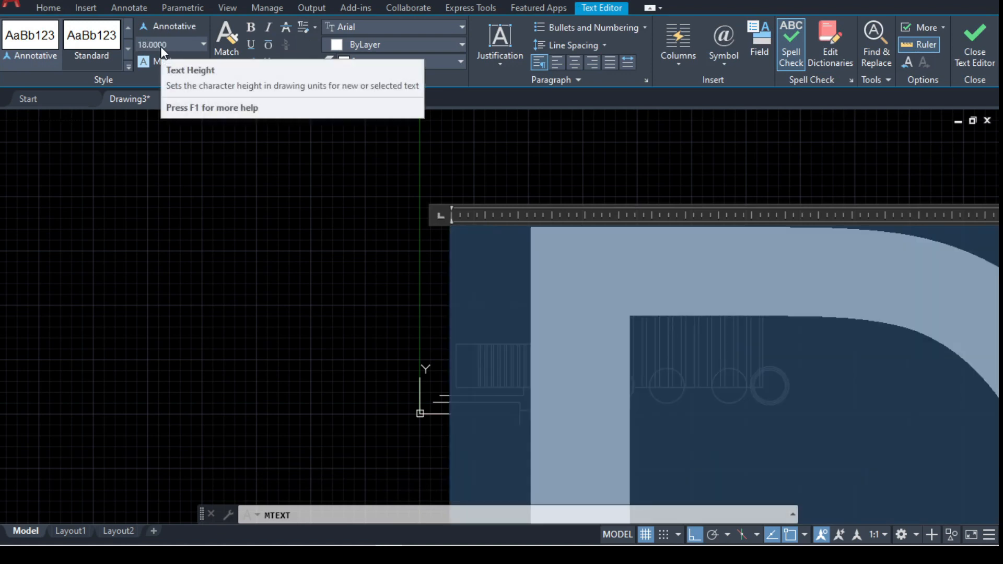
left_click(576, 206)
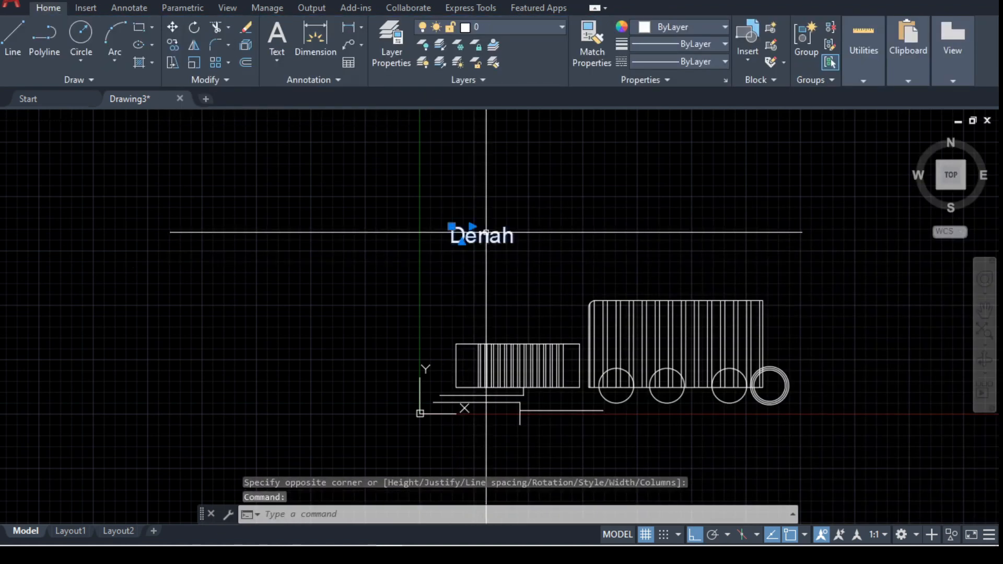
key("Escape")
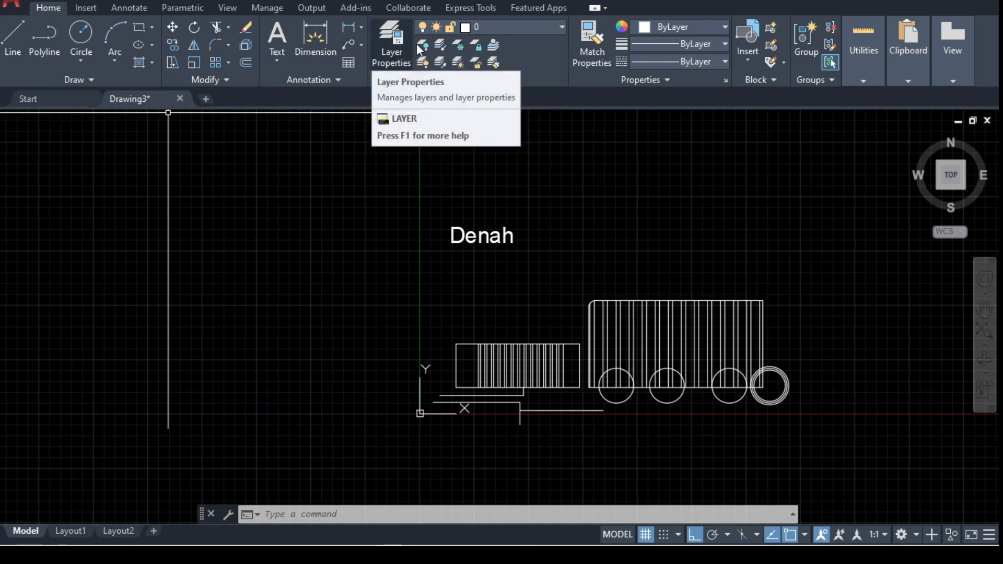
- Create a new layer named 0.00 in the layer properties
left_click(495, 27)
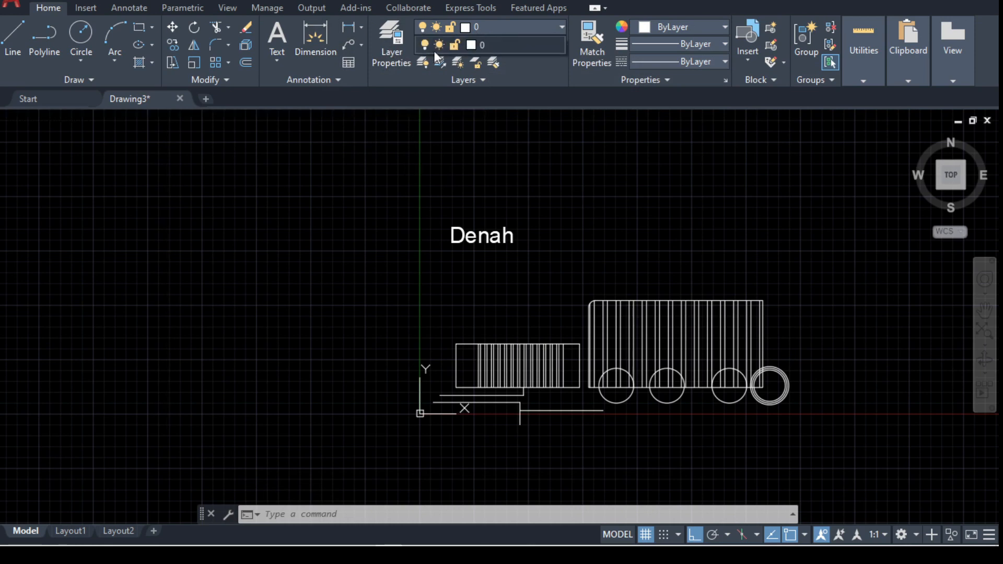
left_click(392, 55)
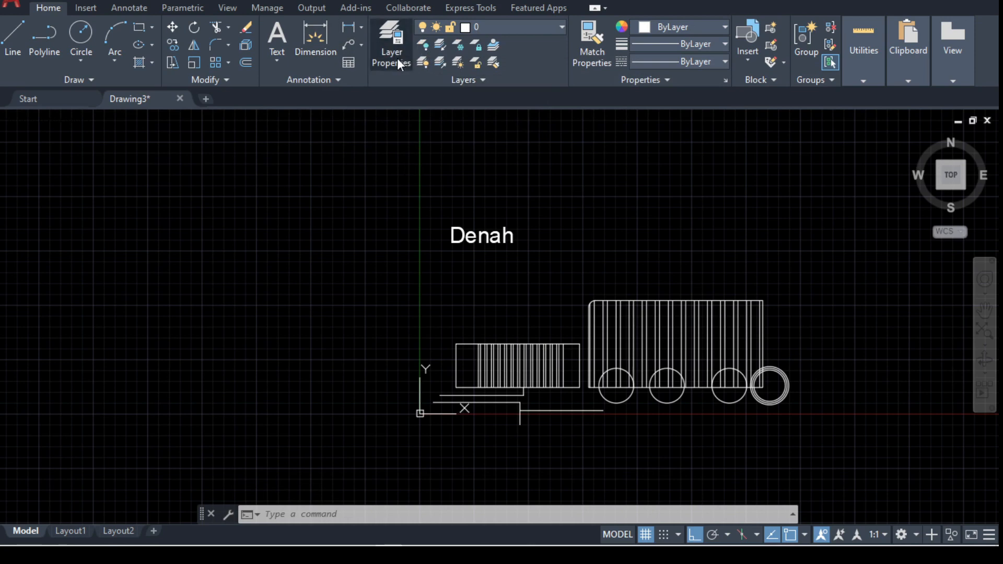
left_click(397, 58)
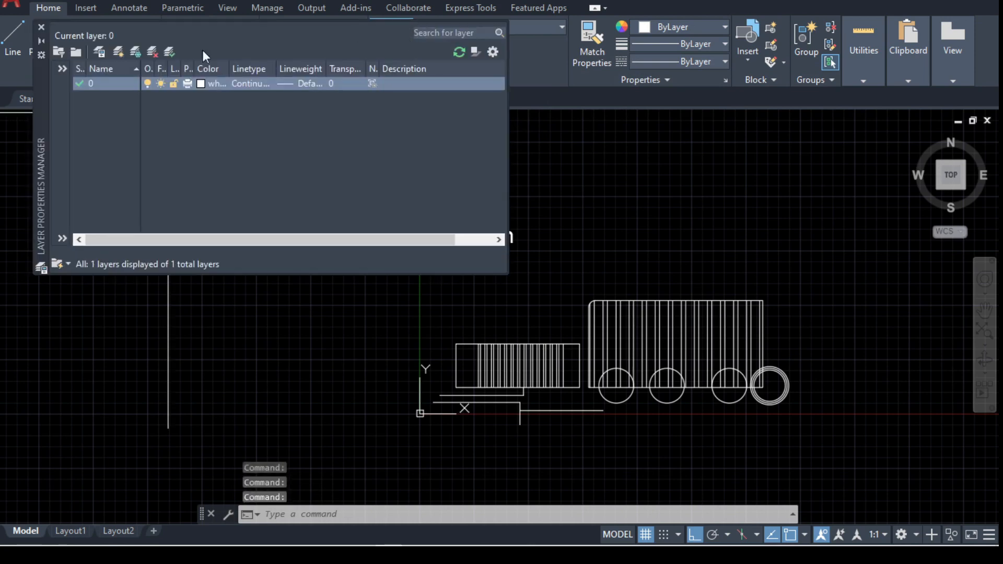
left_click(98, 51)
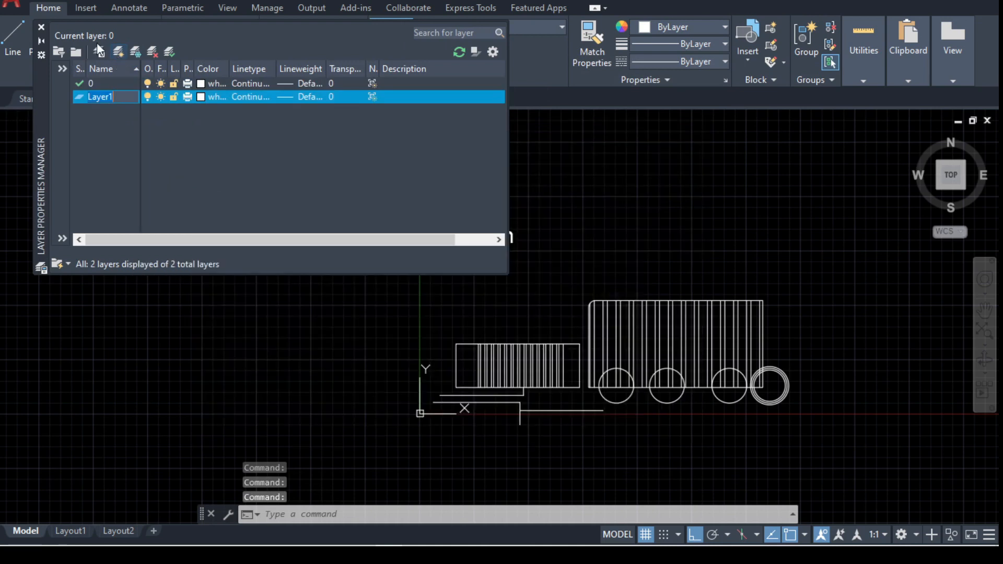
type("0.00")
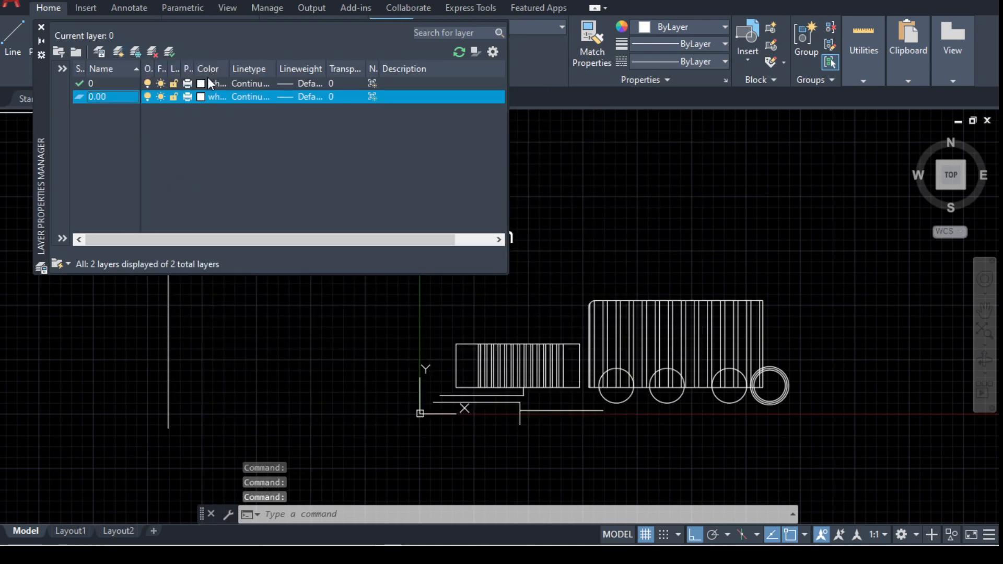
- Set the colour of layer 0.00 to index colour 9
left_click(199, 97)
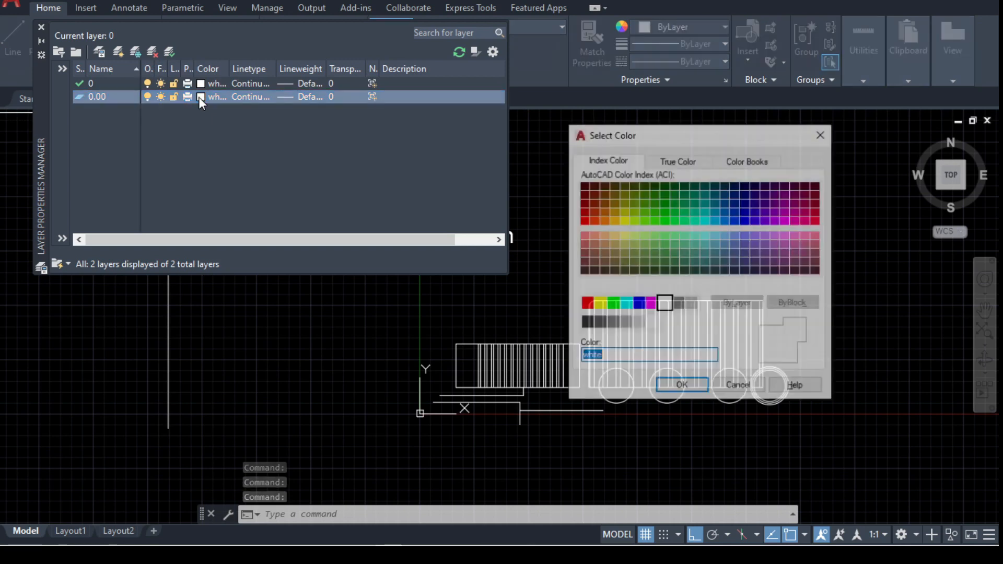
left_click(690, 303)
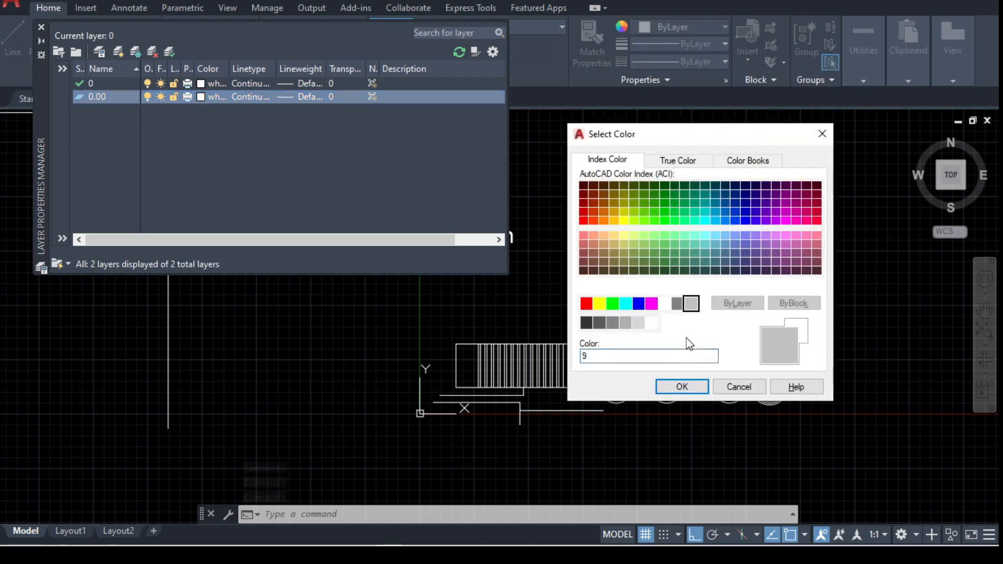
left_click(681, 386)
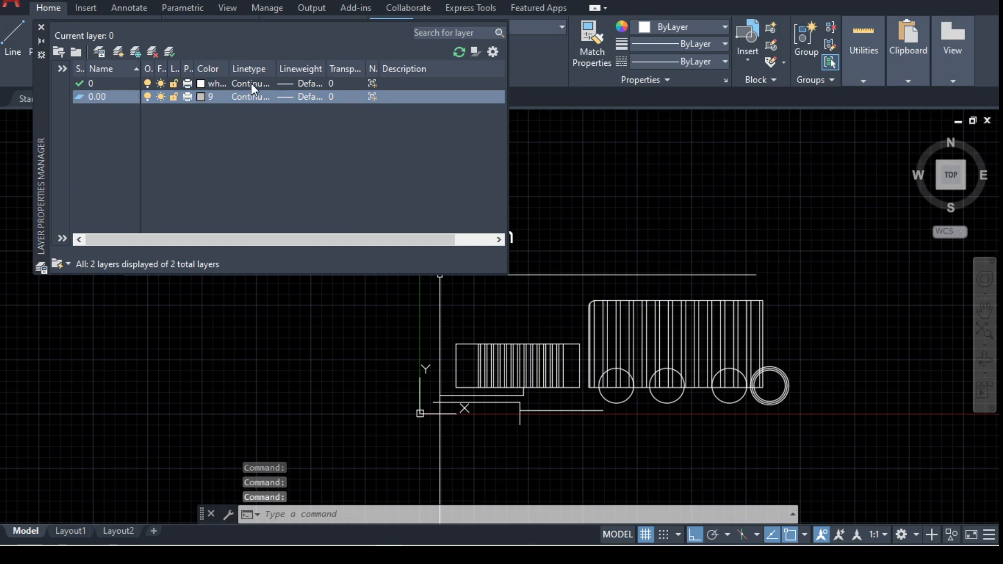
- Browse the linetypes available for loading from acad.lin, and keep the Continuous linetype for layer 0.00
left_click(252, 97)
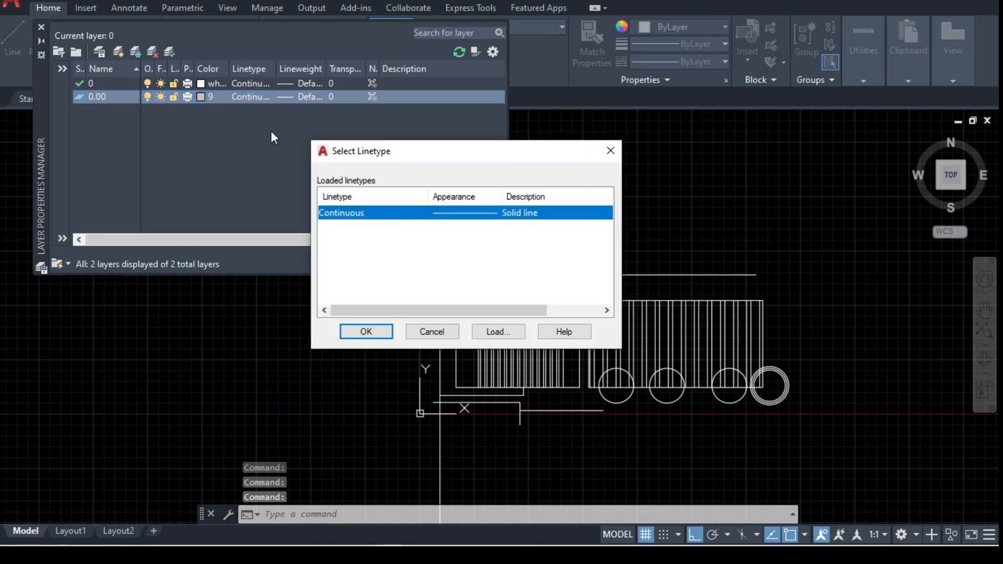
left_click(499, 331)
scroll(433, 226, "down", 10)
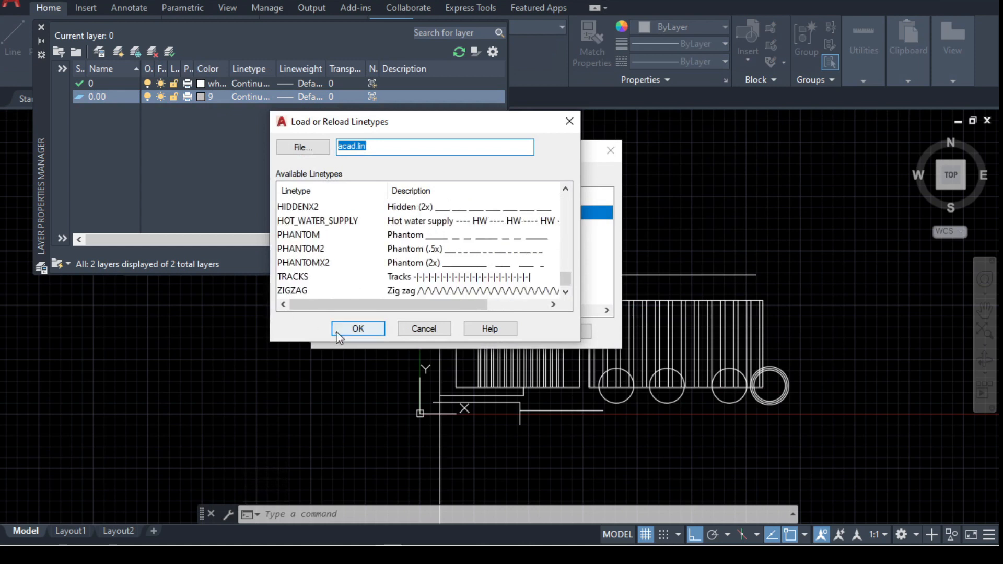
left_click(358, 328)
left_click(489, 267)
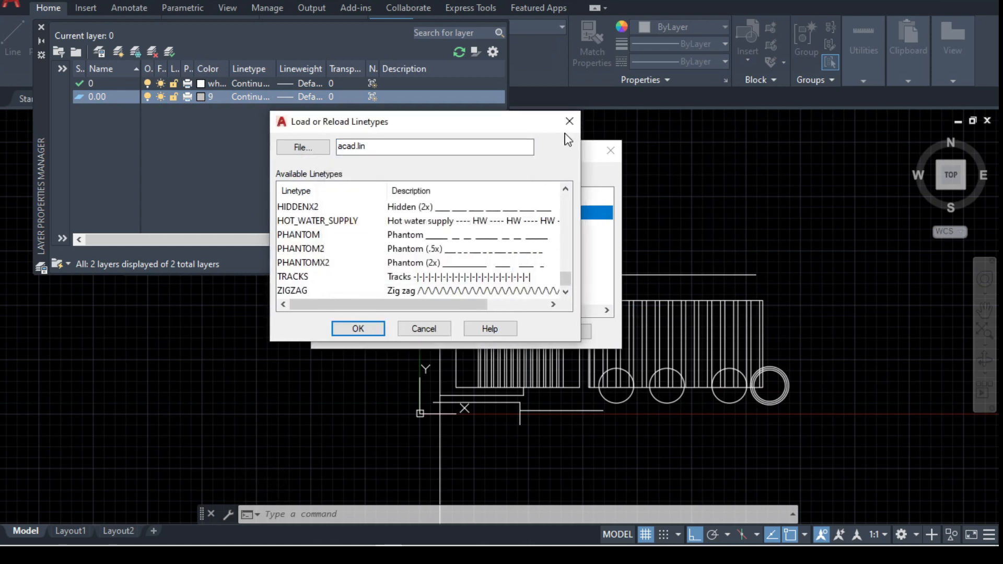
left_click(570, 121)
left_click(366, 333)
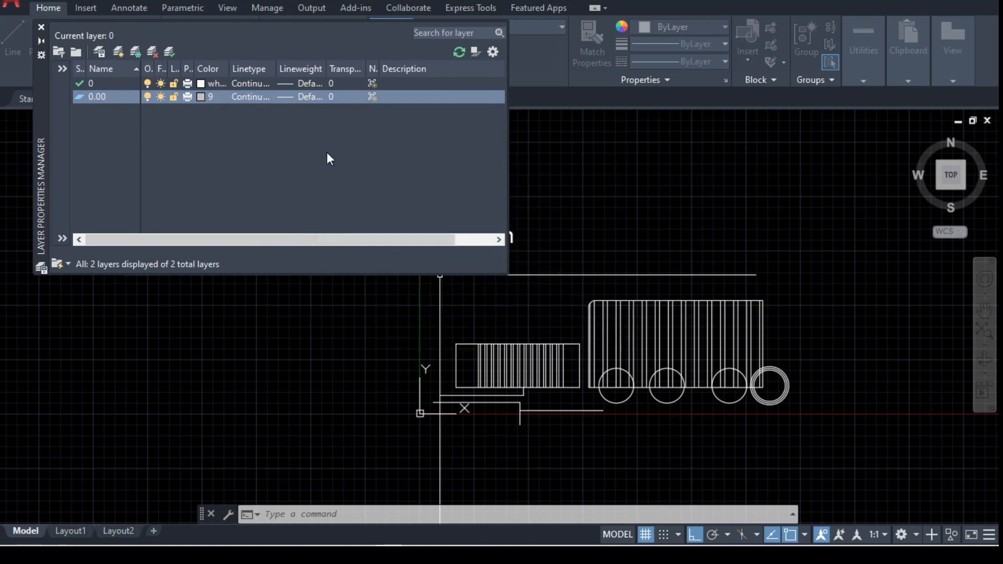
- Set the lineweight of layer 0.00 to 0.00 mm
left_click(306, 99)
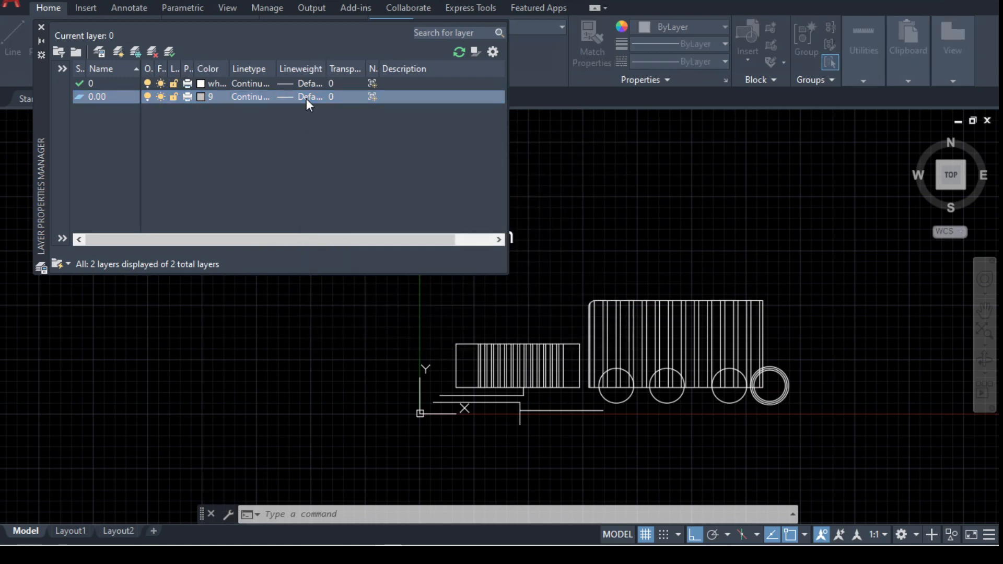
left_click(660, 197)
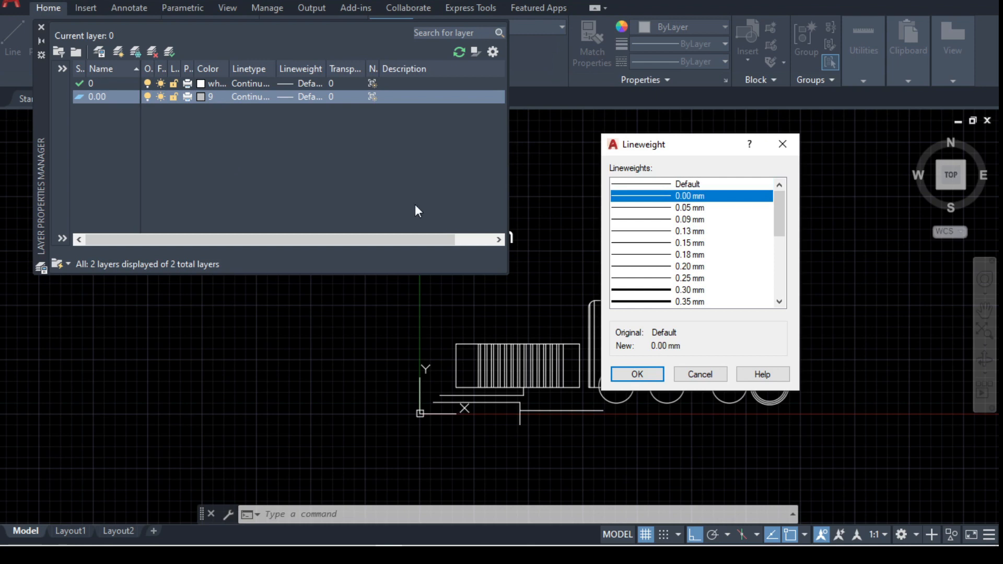
left_click(662, 380)
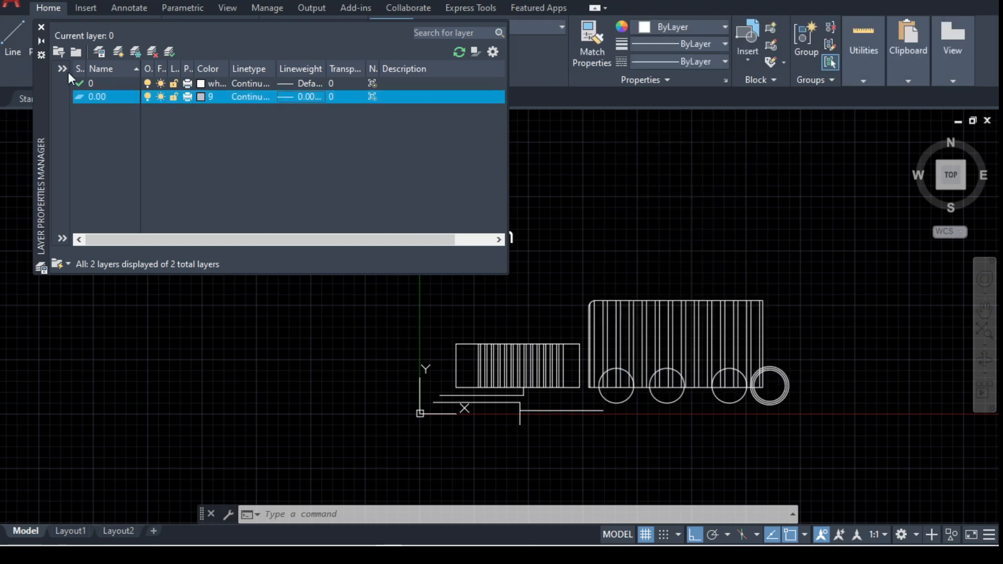
- Create a new layer named 0.05 and set its colour to index colour 61
left_click(117, 51)
type("0.05")
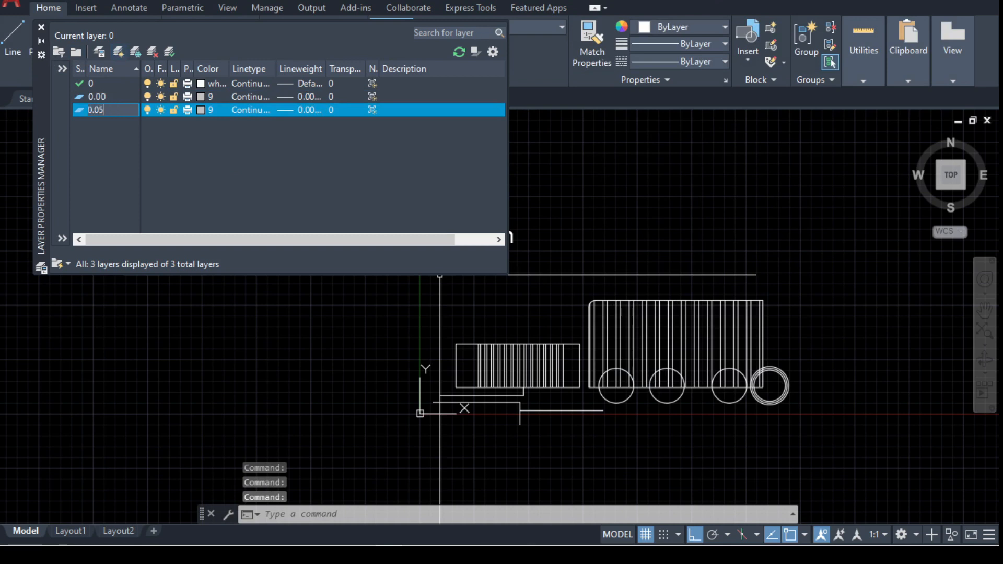
key("Return")
left_click(199, 110)
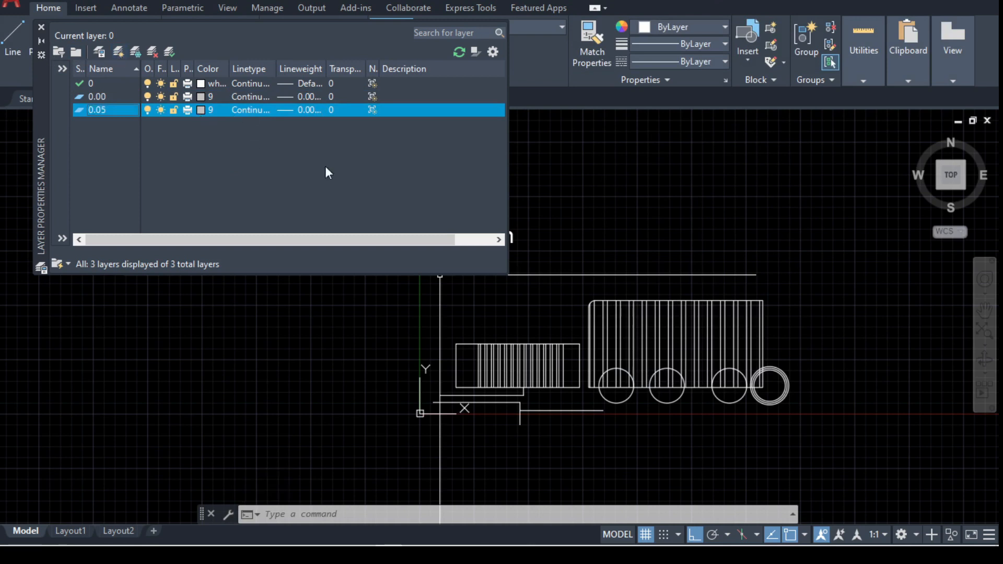
left_click(634, 236)
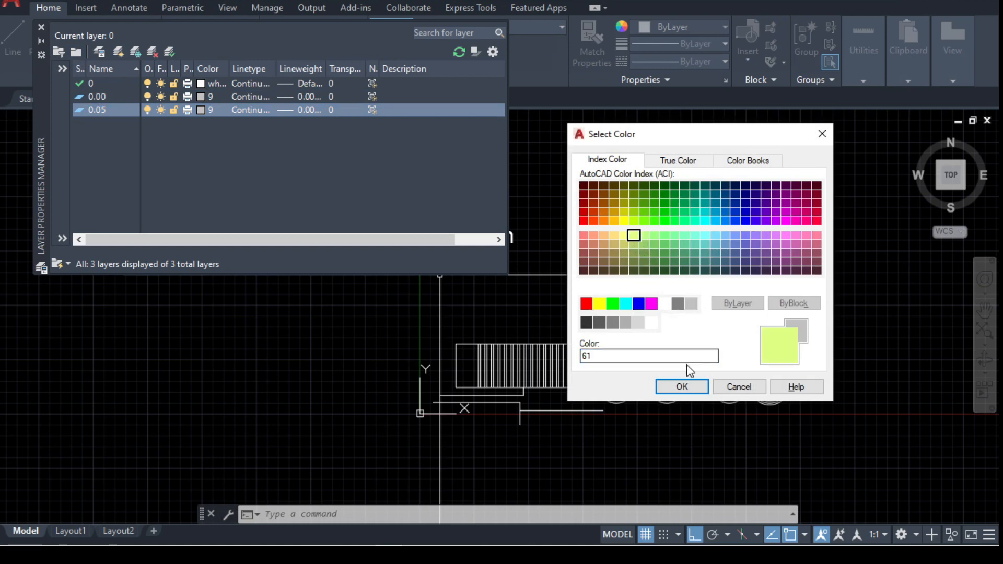
left_click(683, 386)
- Set the lineweight of layer 0.05 to 0.05 mm and close the layer properties
left_click(302, 110)
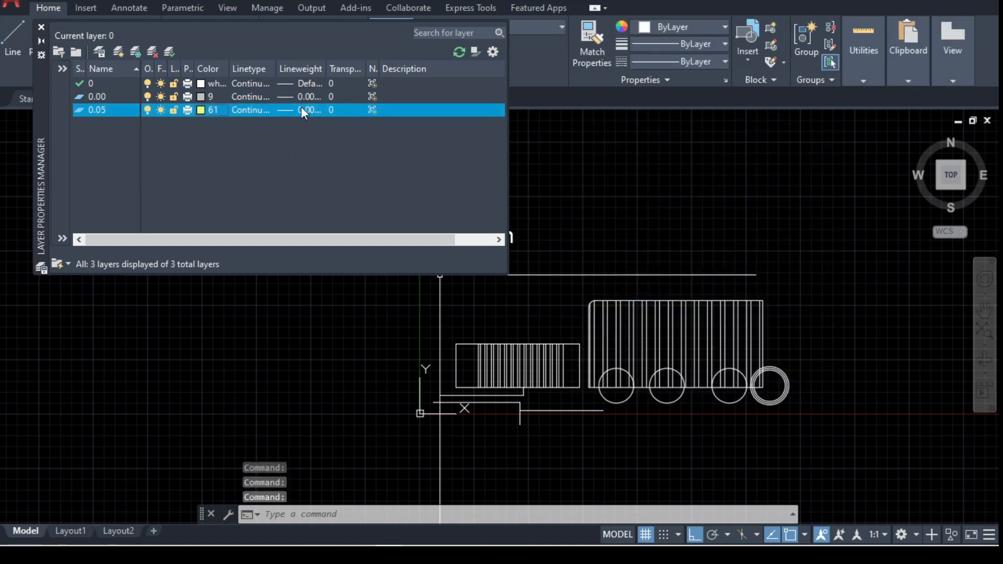
left_click(681, 208)
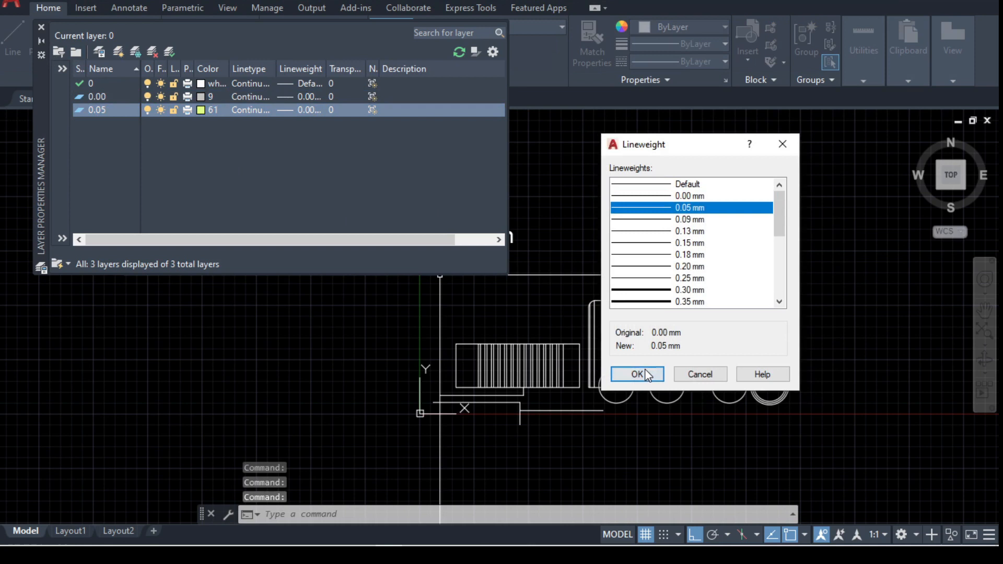
left_click(637, 374)
left_click(42, 27)
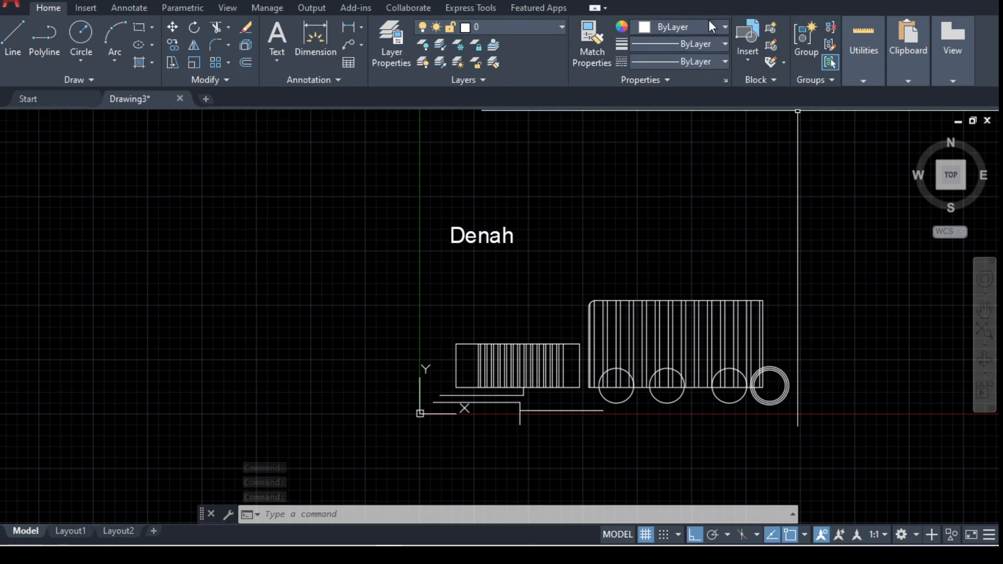
- Set the current object lineweight to ByLayer, keeping the linetype at ByLayer as well
left_click(680, 41)
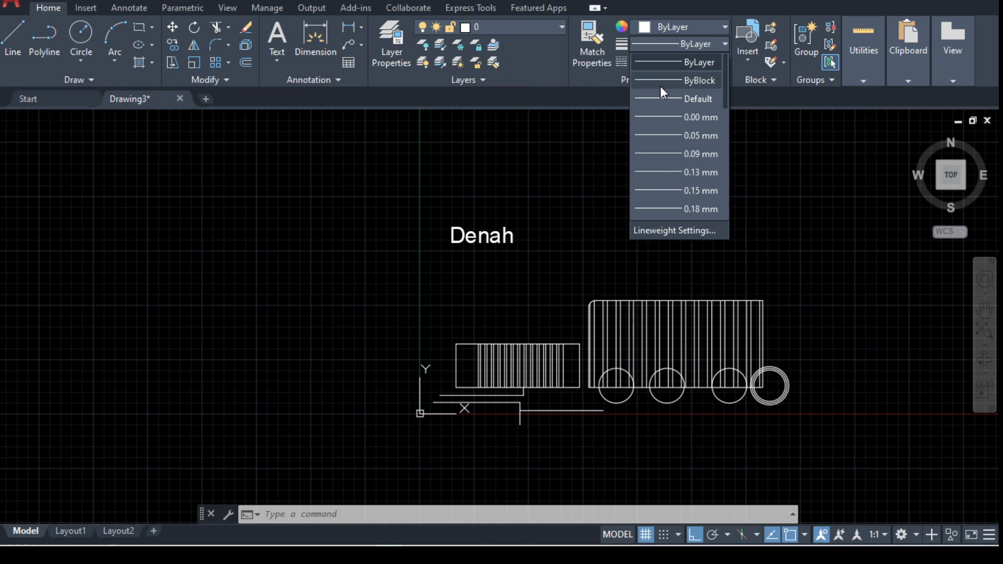
left_click(703, 64)
left_click(707, 62)
left_click(707, 63)
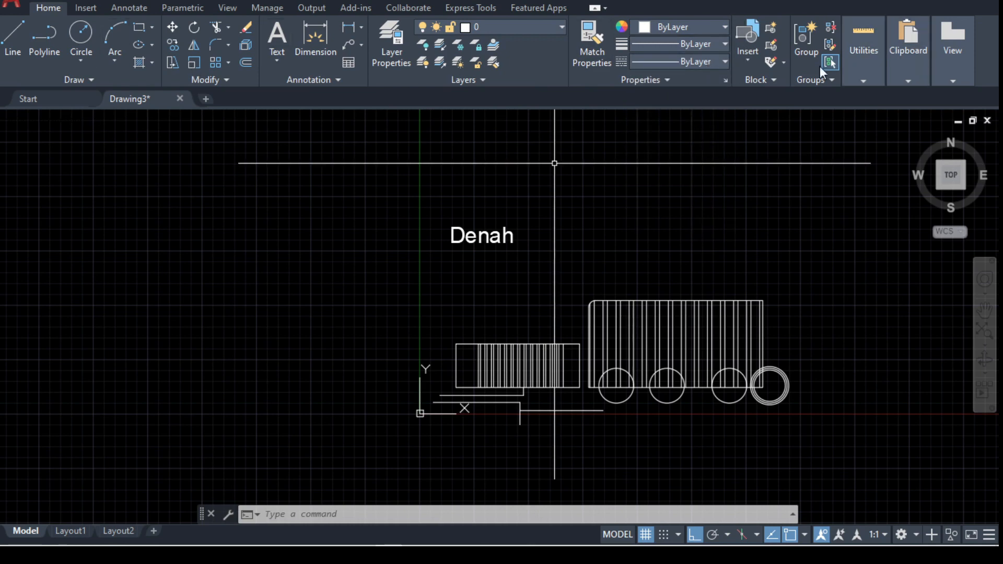